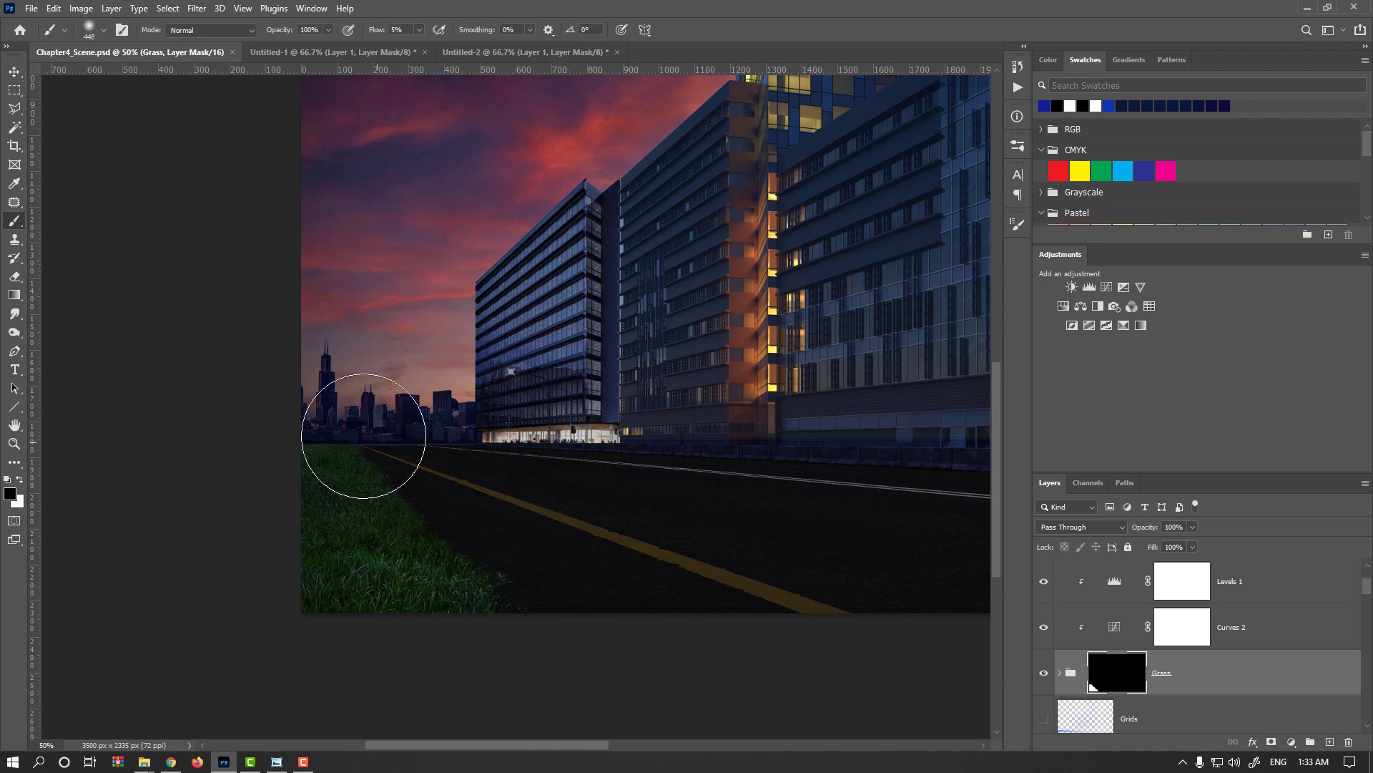
Set up the grass-shaped brush with a size of 120 px, a flow of 36% and a tip angle of 130°.
right_click(431, 373)
click(566, 391)
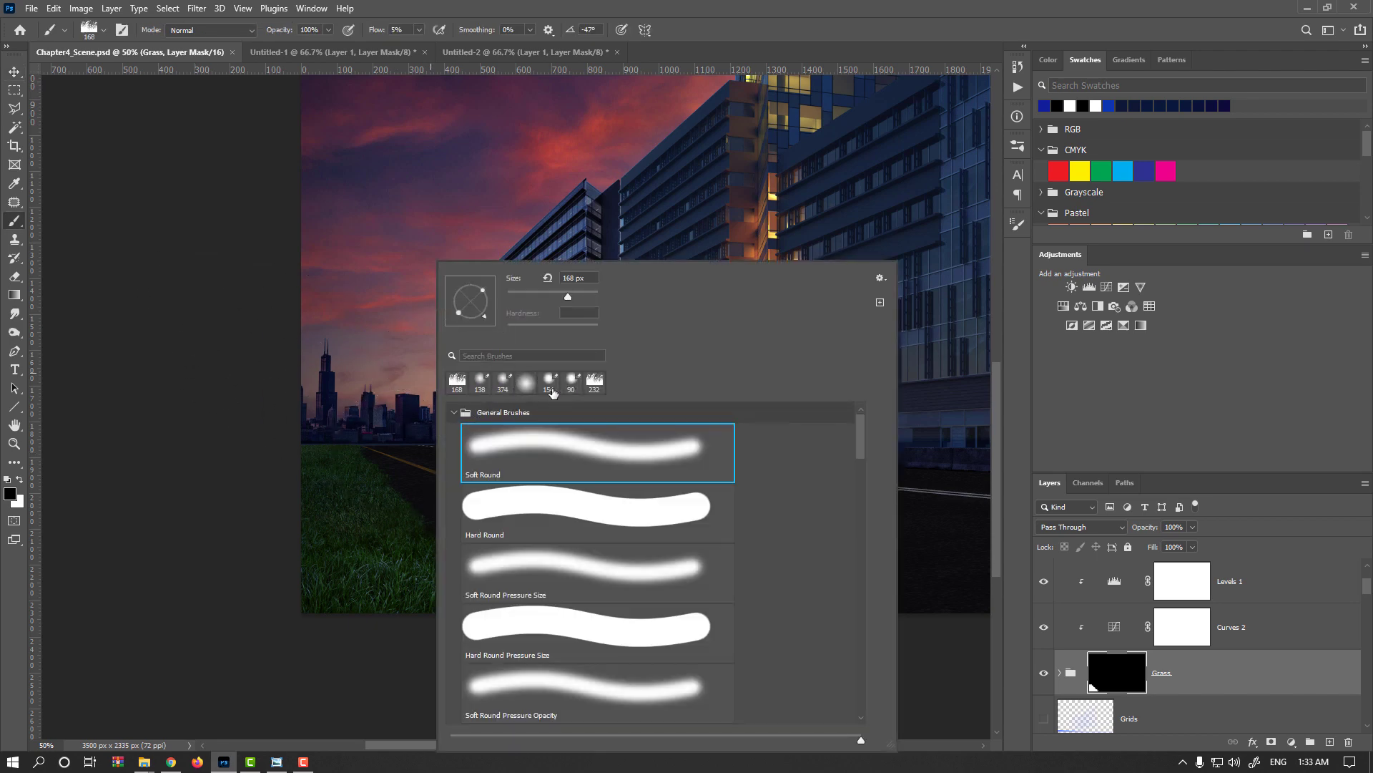
right_click(331, 382)
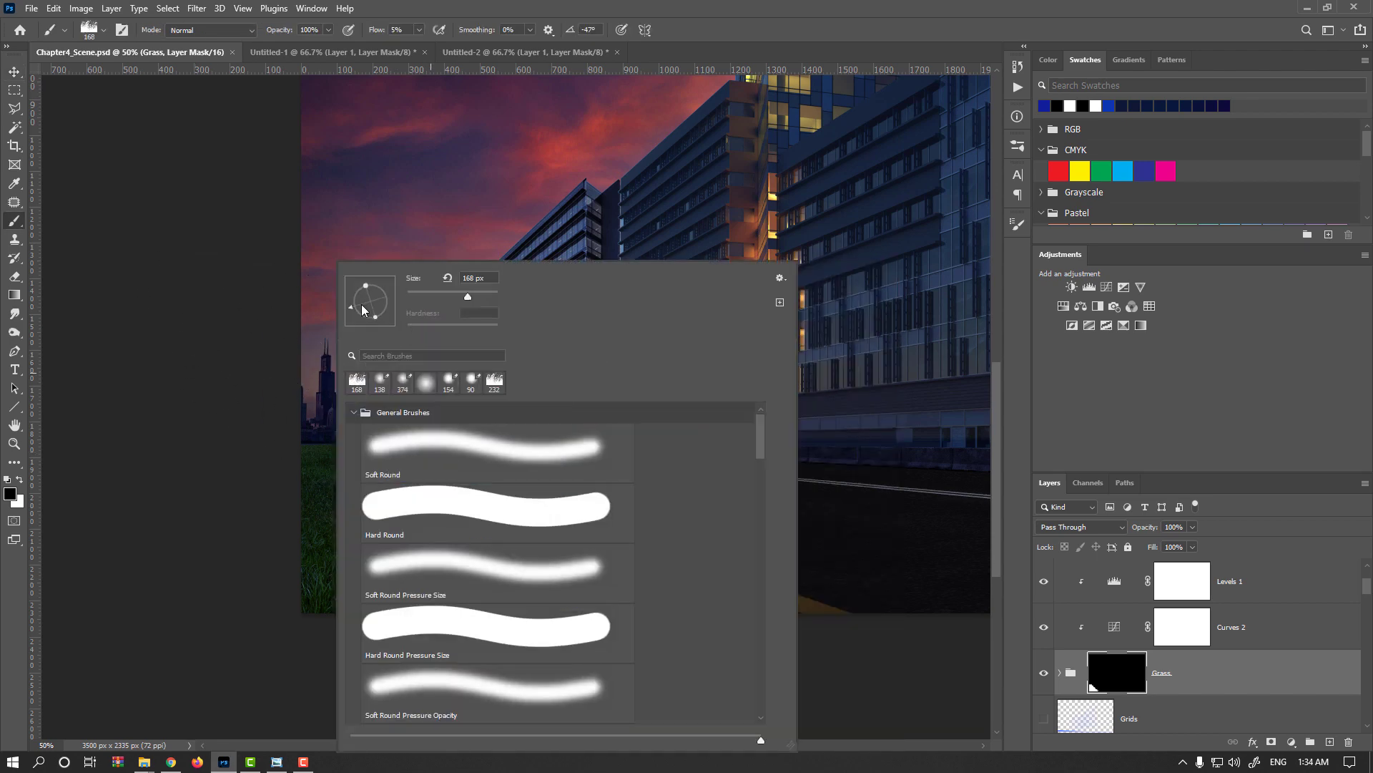
drag(353, 308, 367, 292)
click(692, 17)
alt+drag(424, 462, 409, 466)
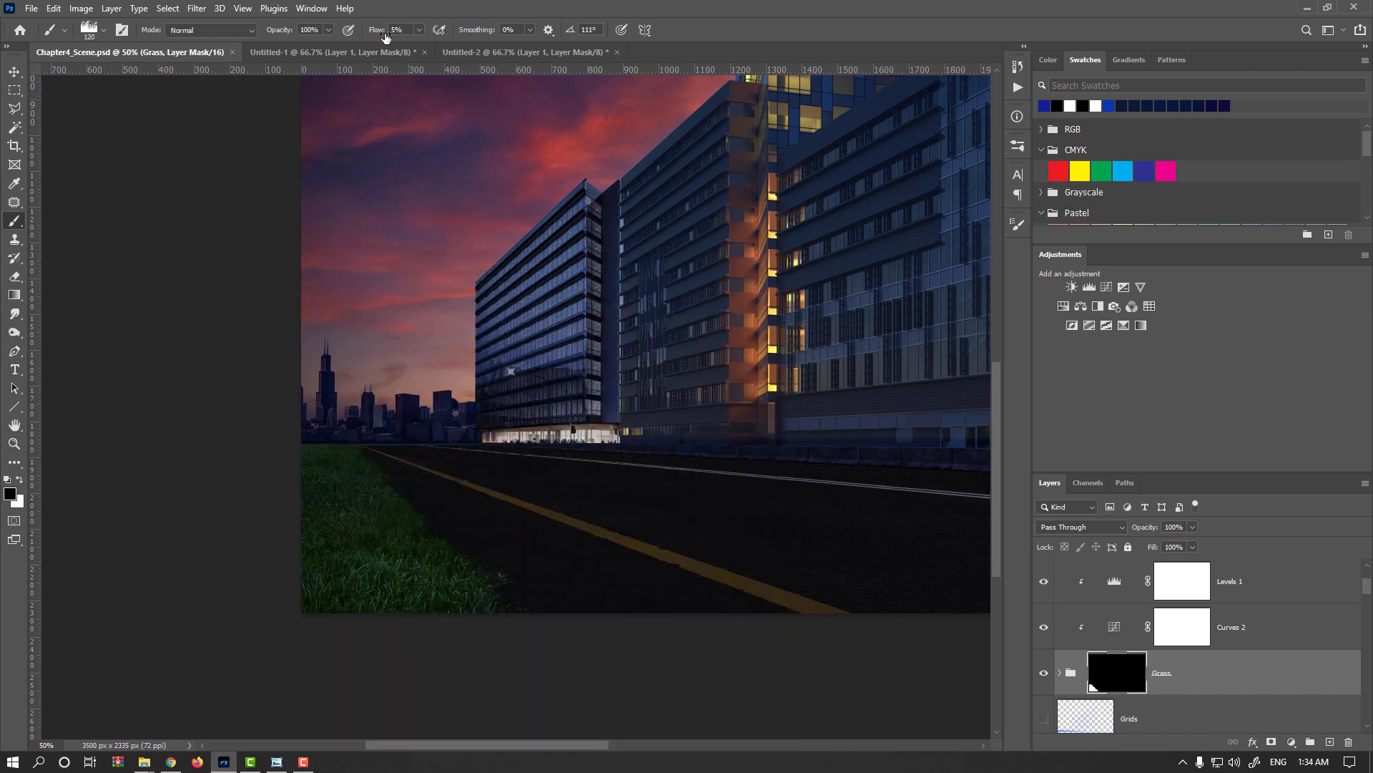
drag(386, 38, 396, 36)
right_click(386, 455)
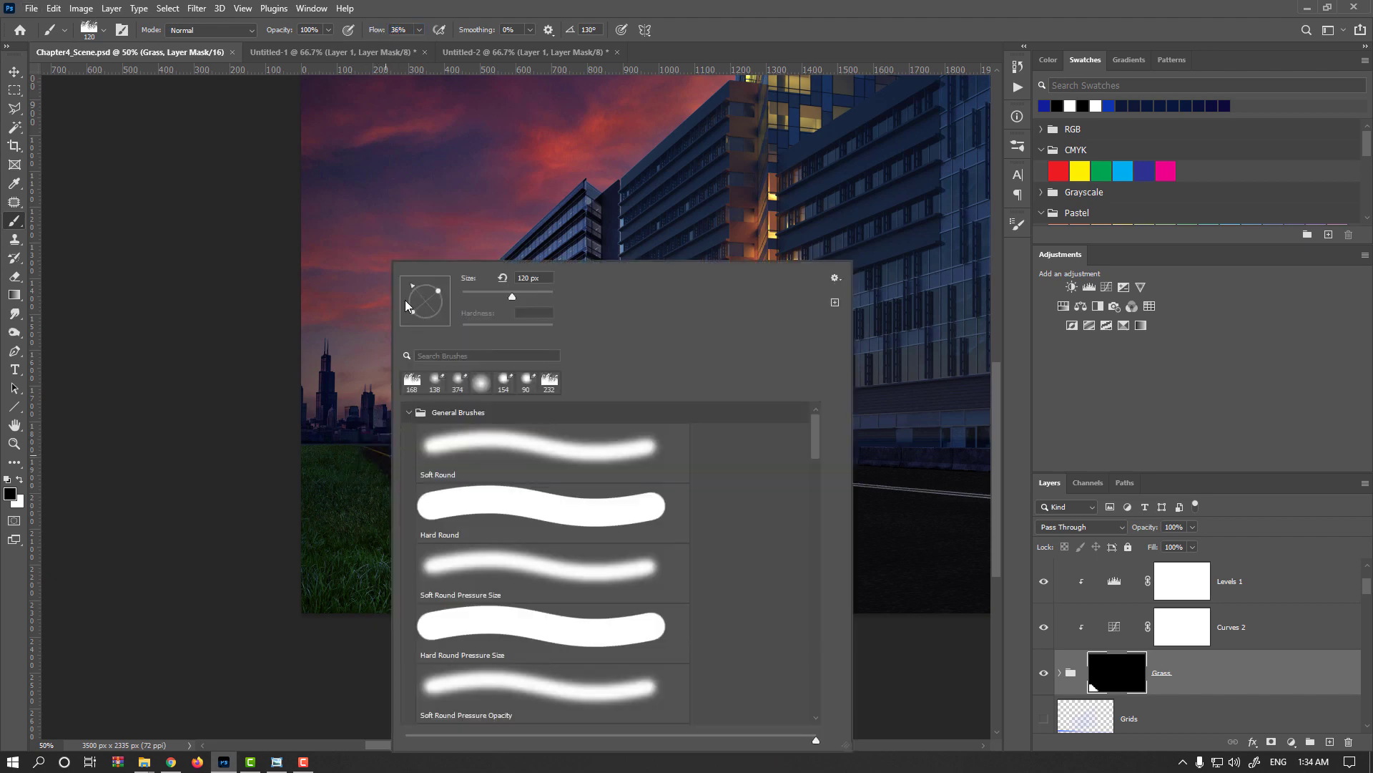
click(636, 23)
Paint black on the Grass group's mask along the far end of the grass edge beside the road.
alt+scroll(366, 449, up, 2)
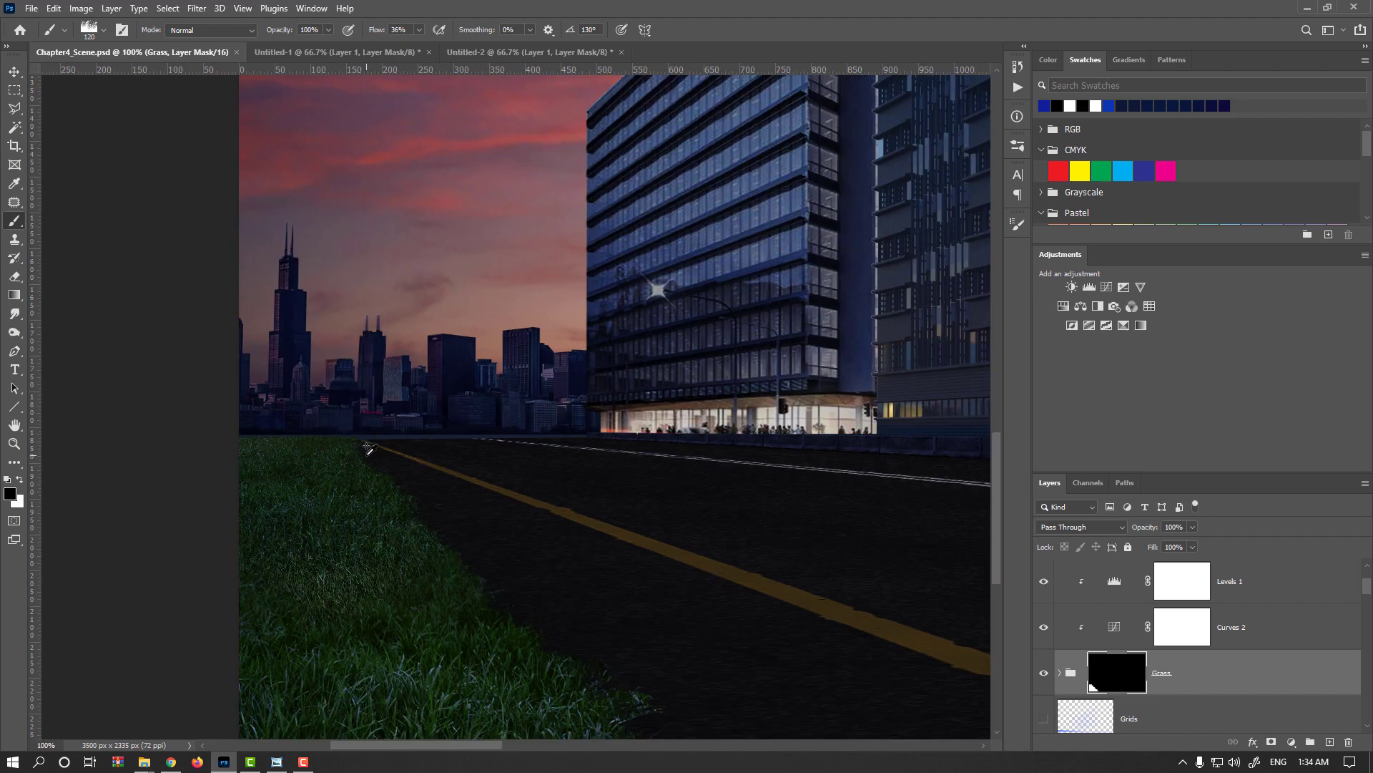
mouse_move(368, 449)
mouse_down()
mouse_move(399, 453)
mouse_move(367, 453)
mouse_move(445, 501)
mouse_up()
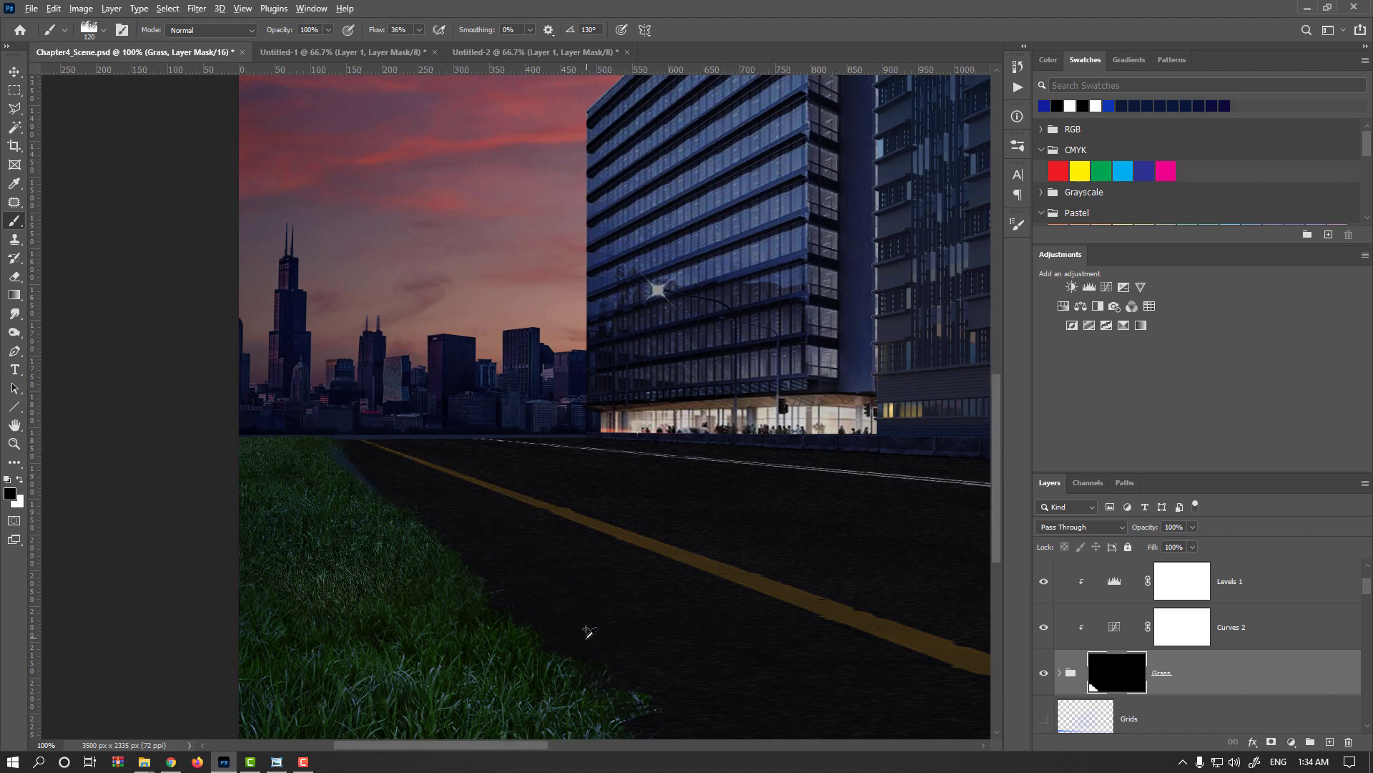
scroll(588, 632, down, 1)
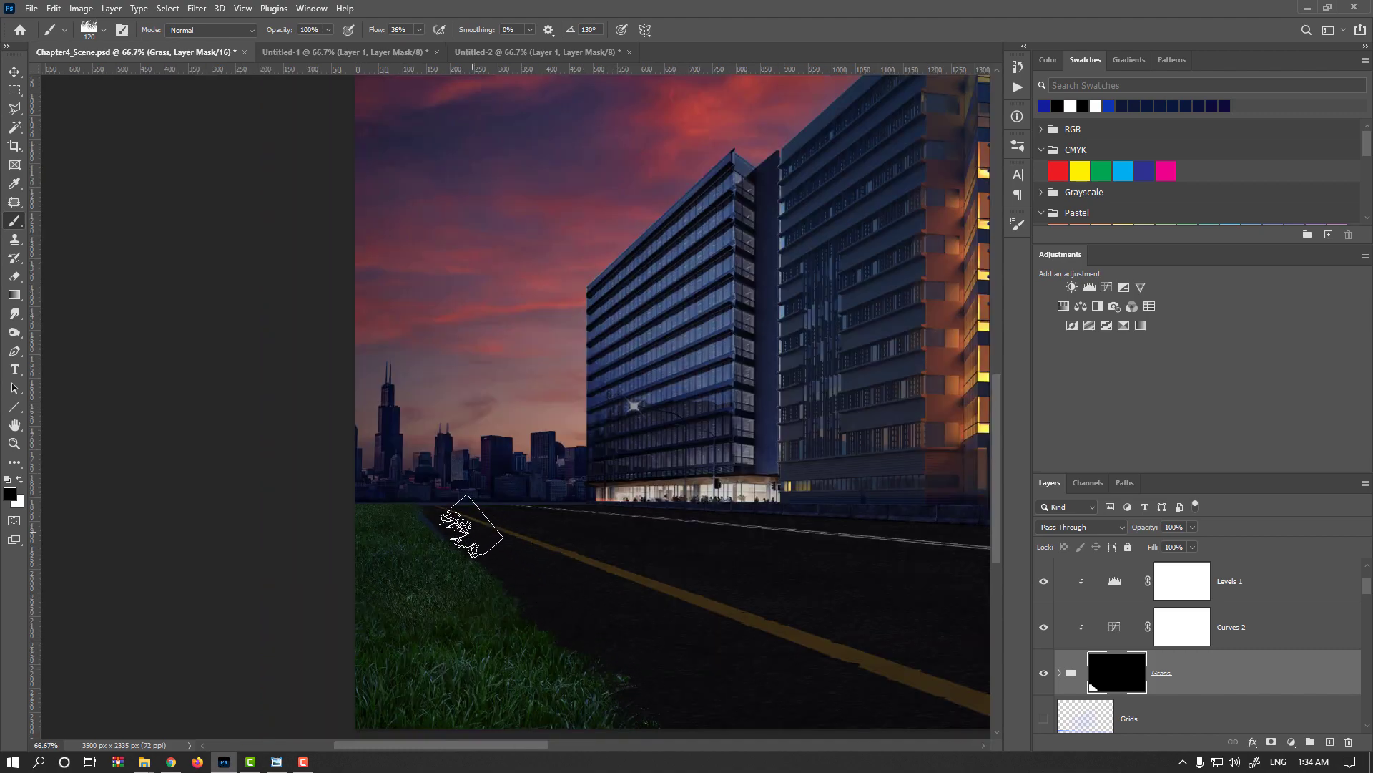
Identify the road layer (Layer 5) by toggling its visibility and transform it, pulling its far corner outward beneath the grass.
click(14, 74)
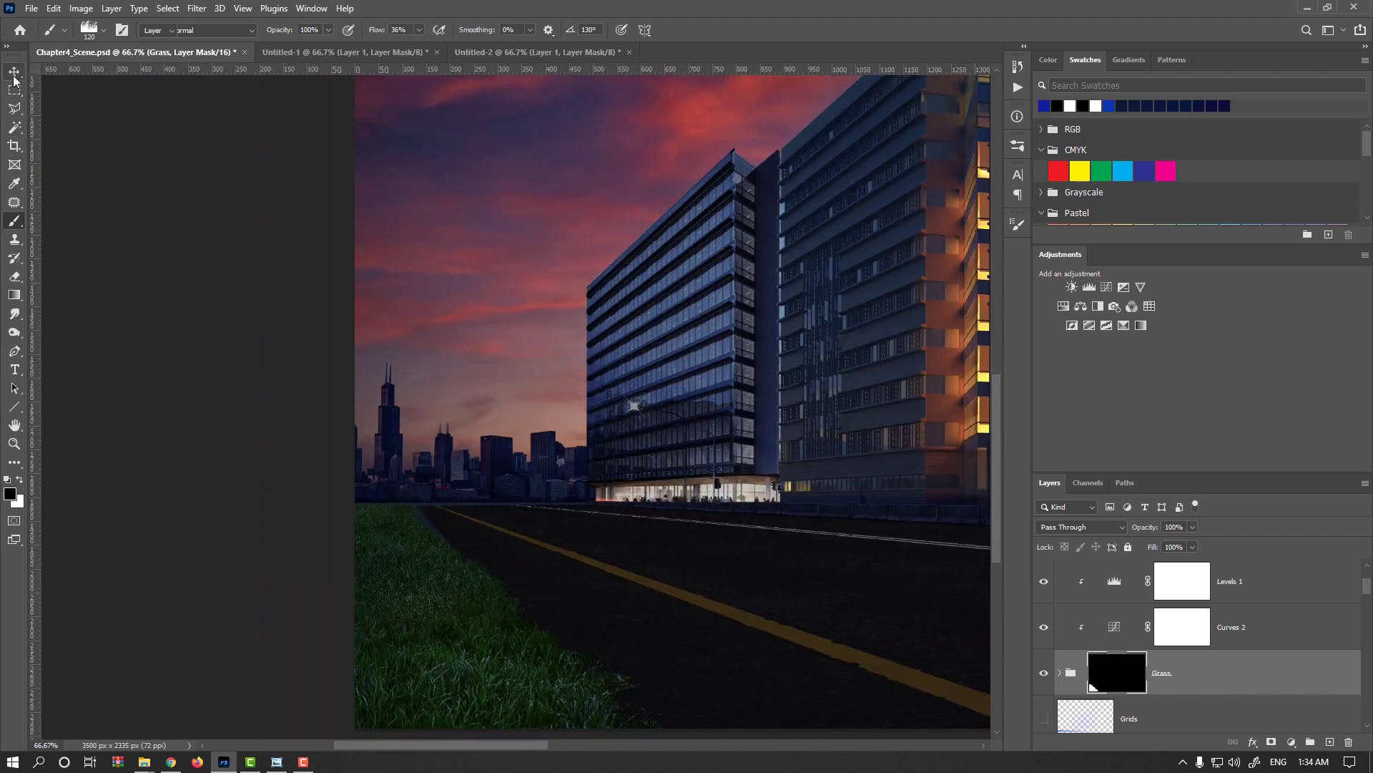
scroll(1111, 662, down, 6)
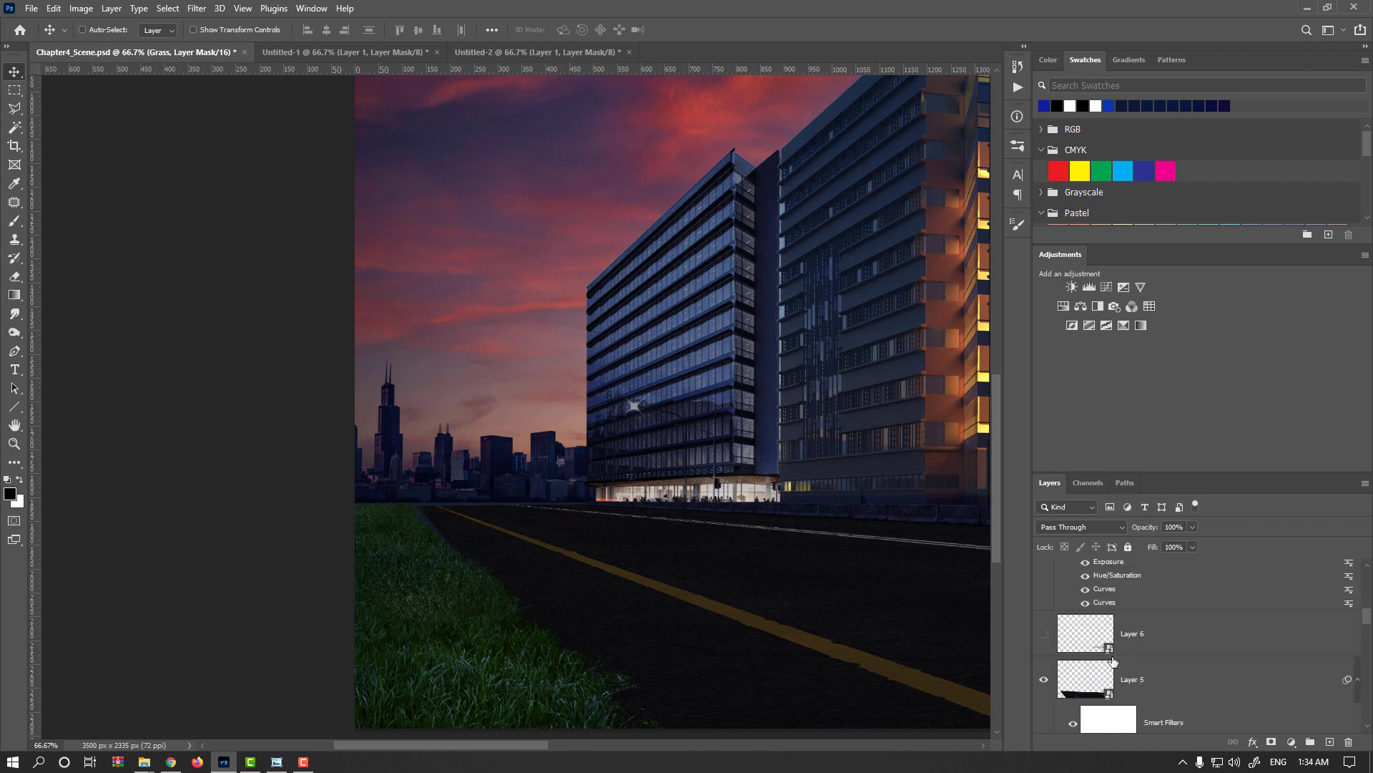
scroll(1093, 642, down, 2)
scroll(1094, 649, up, 2)
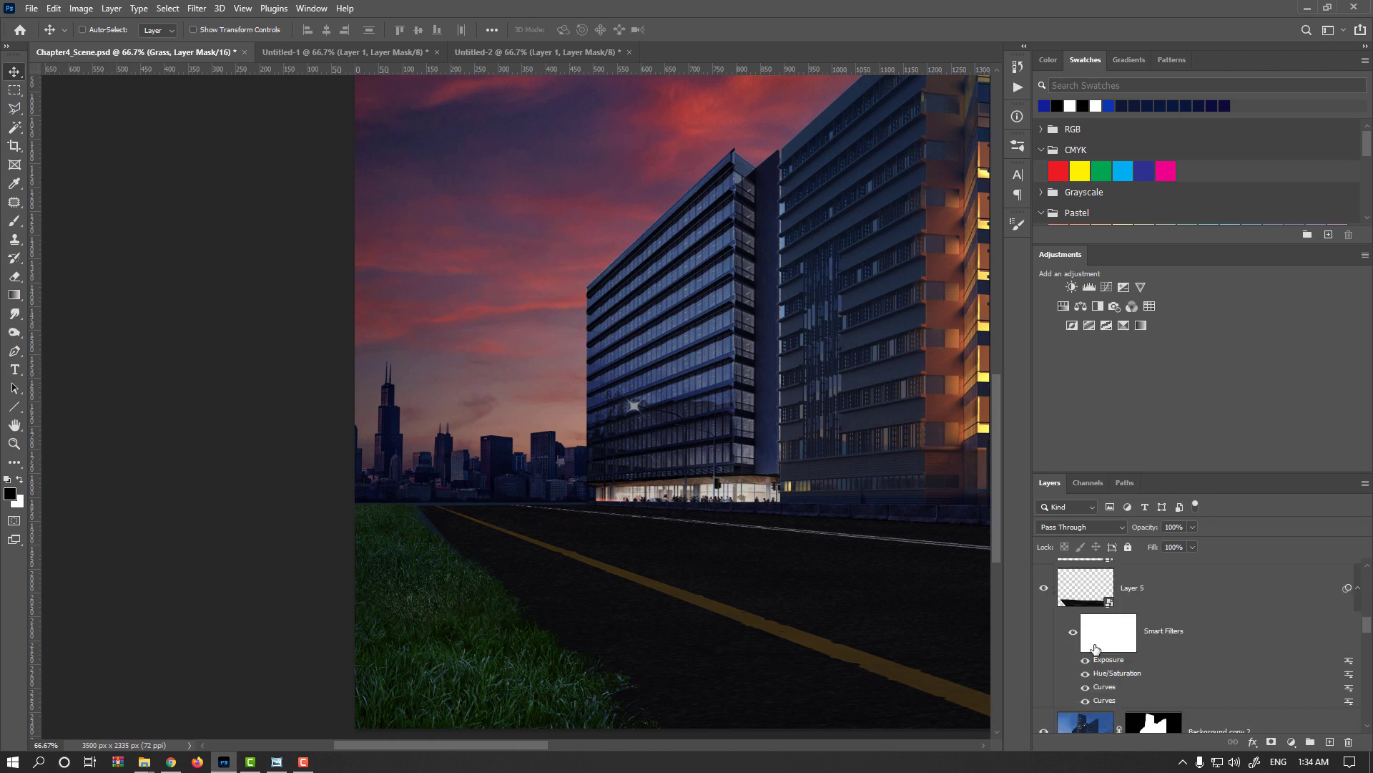
click(1045, 588)
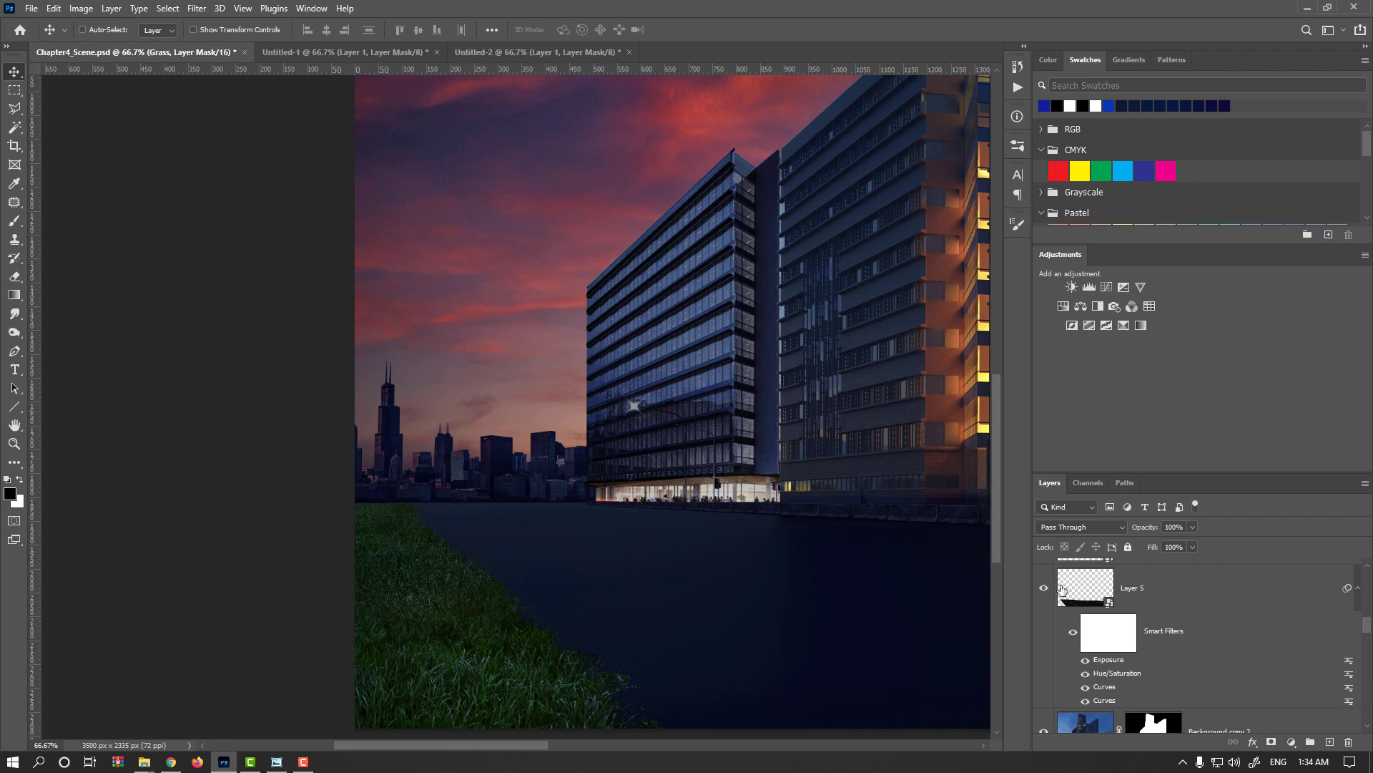
click(1062, 588)
key(ctrl+t)
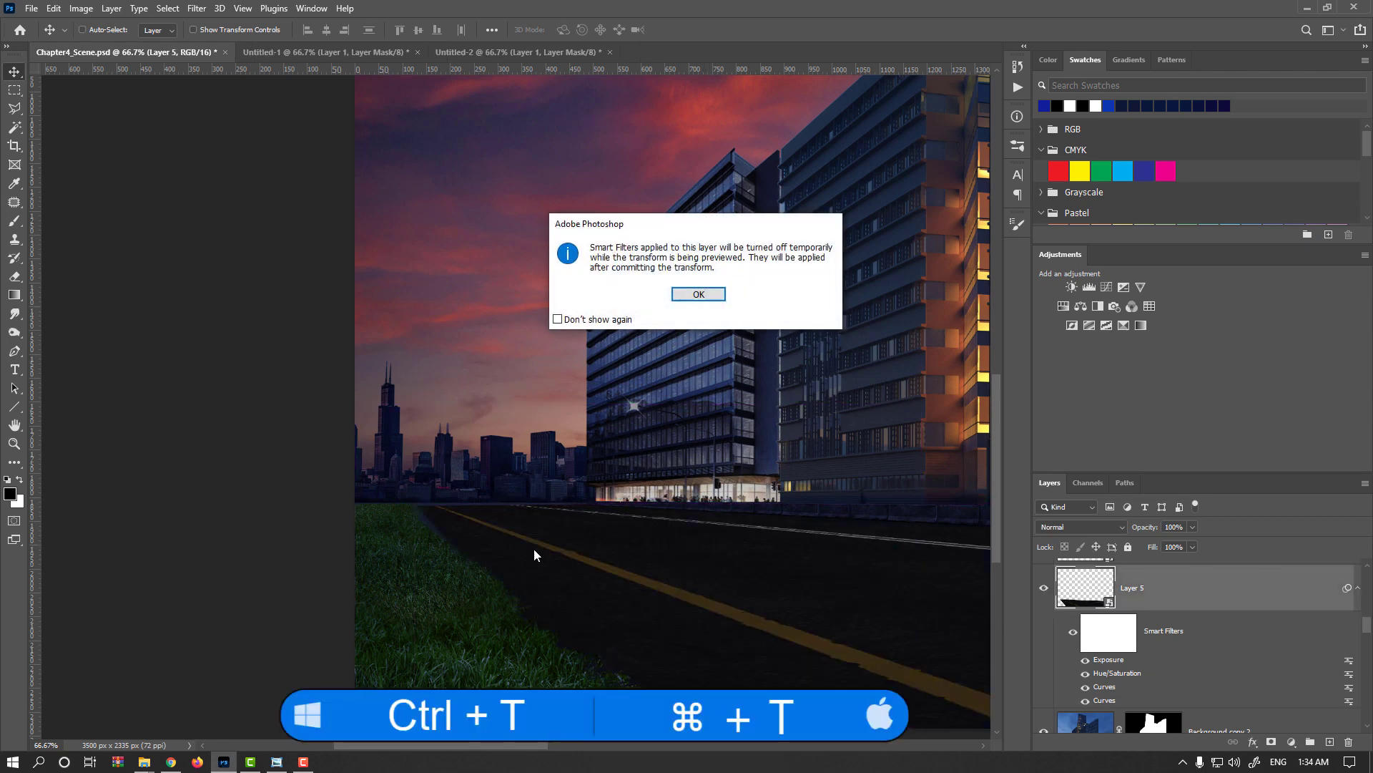
key(Return)
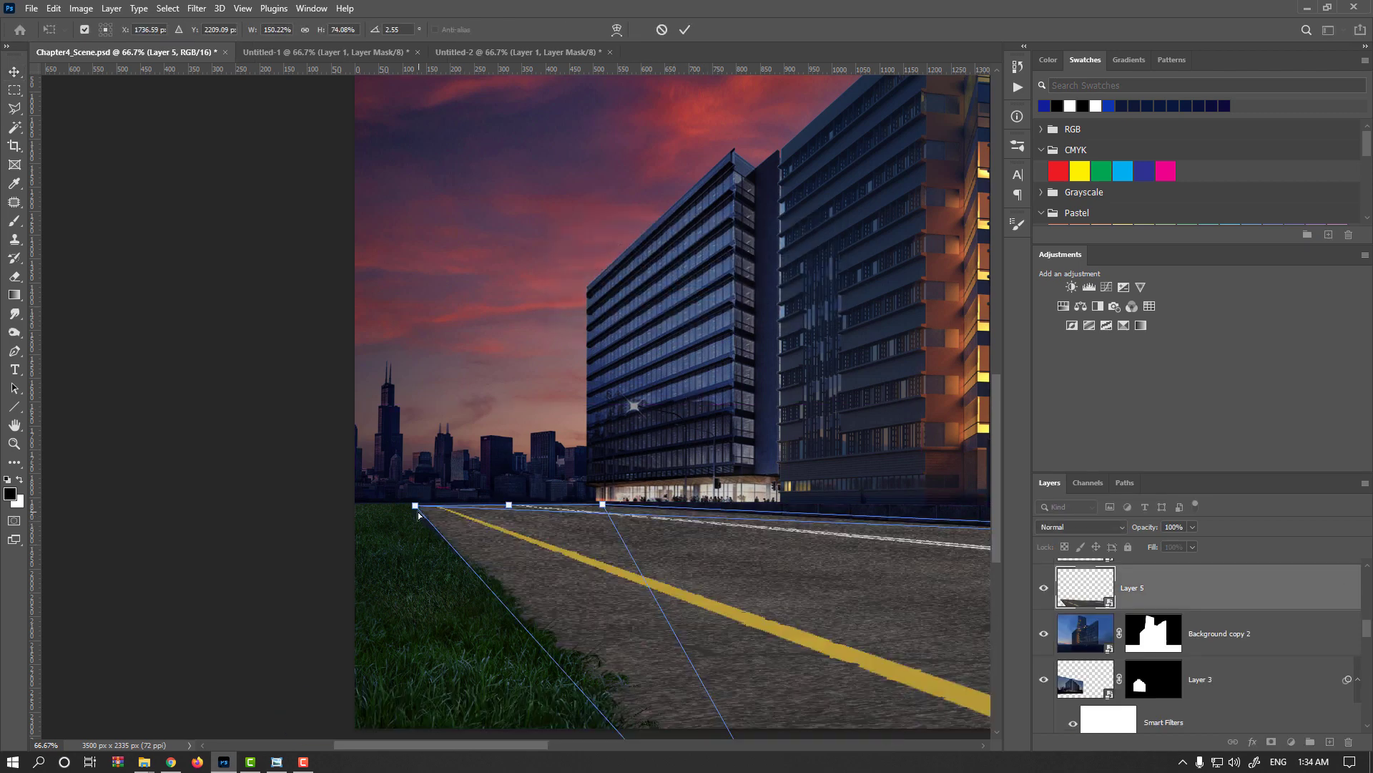
drag(413, 506, 387, 507)
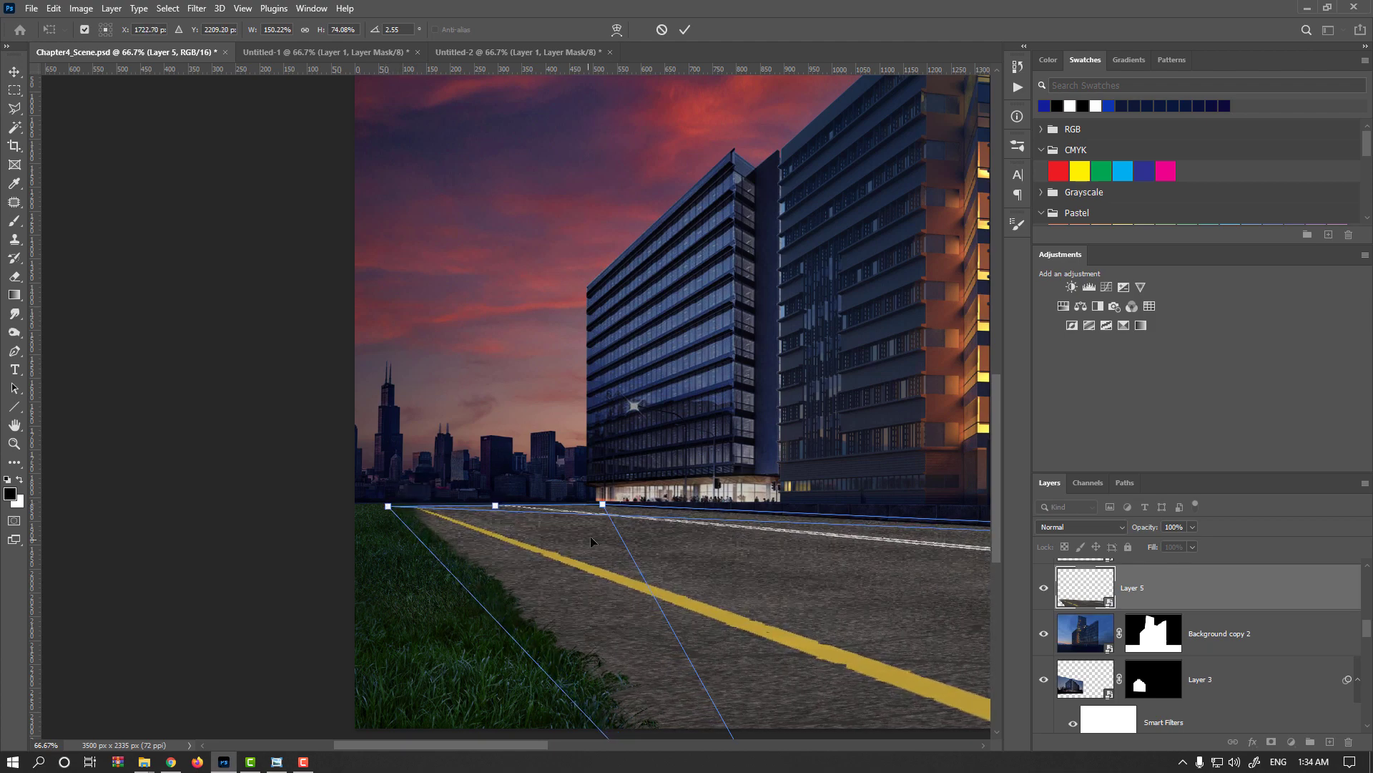
key(Return)
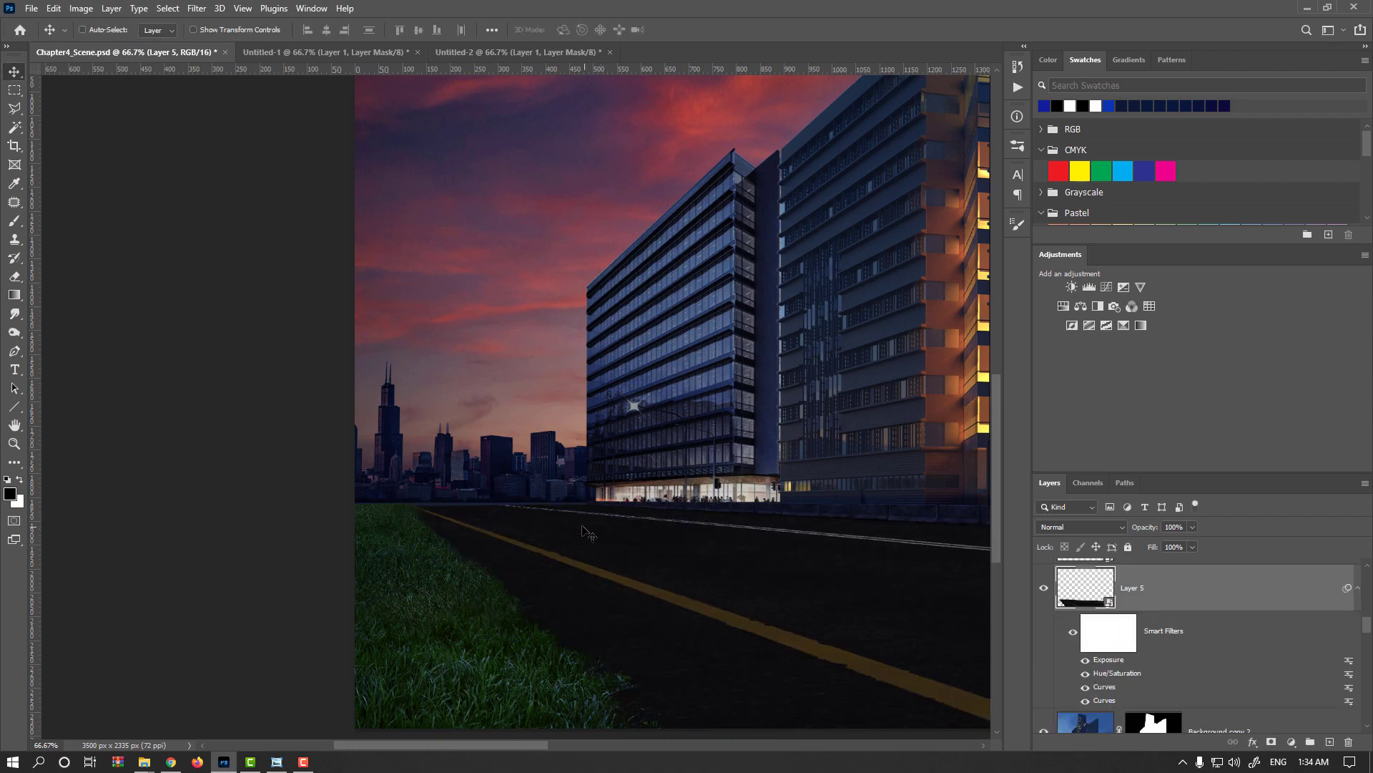
Transform the road layer again, stretching its far edge slightly outward to 150.56% width and 74.22% height.
key(ctrl+t)
key(Return)
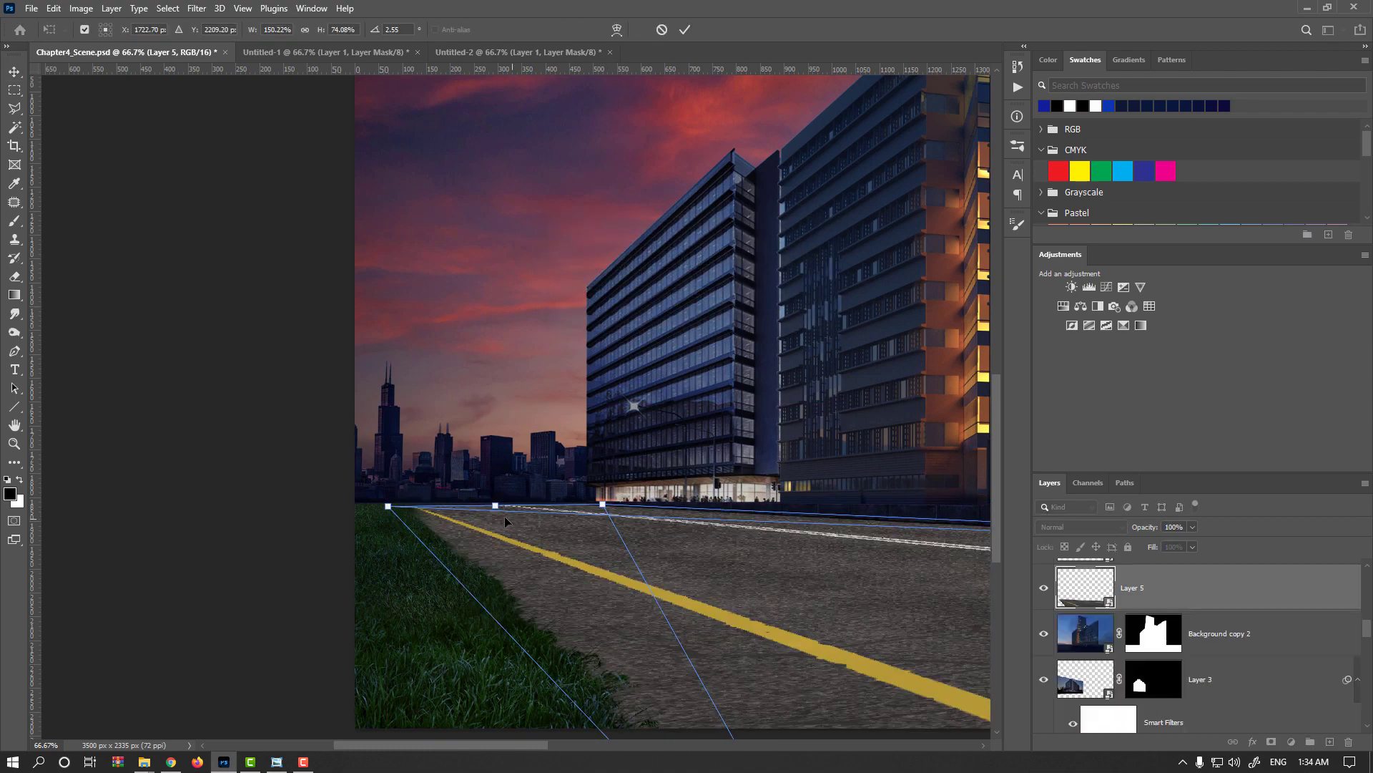
drag(498, 507, 492, 507)
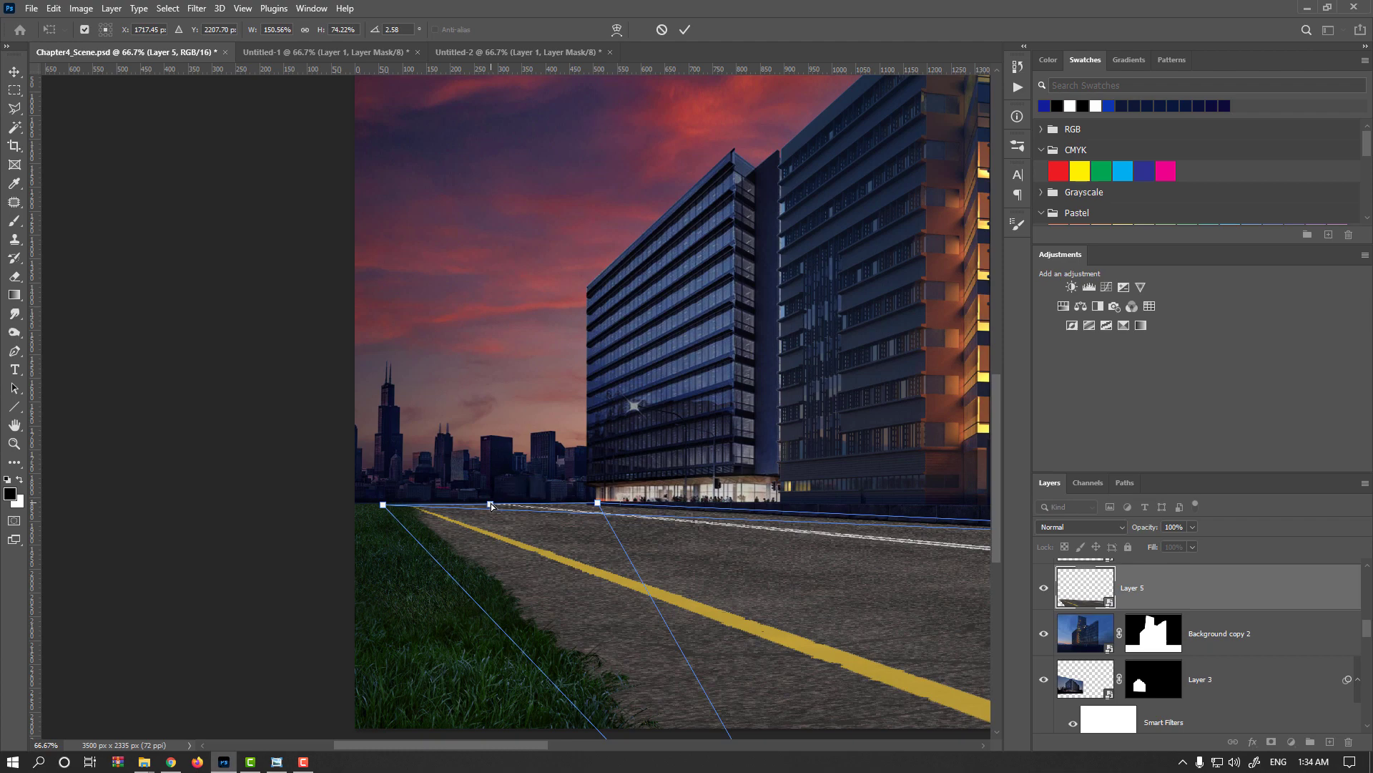
key(Return)
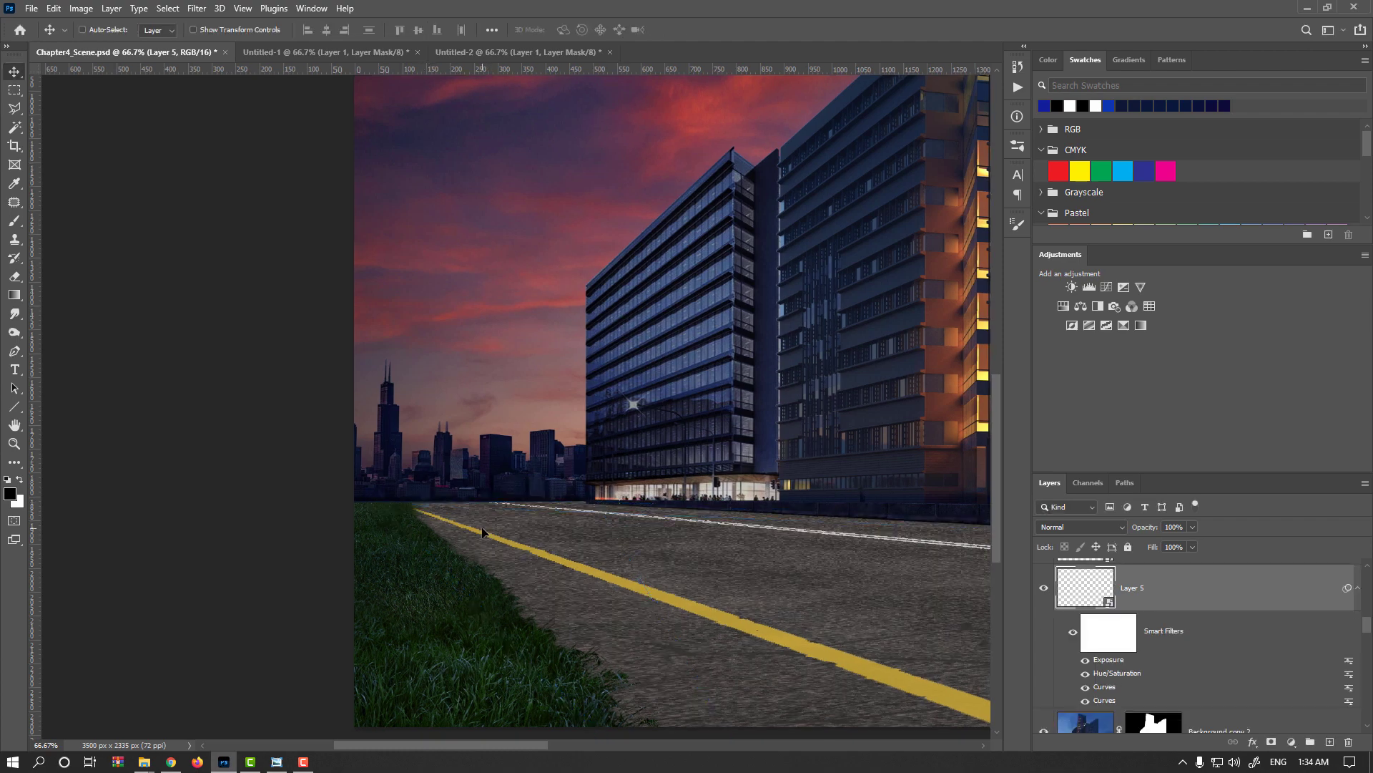
Trim the far grass edge along the road on the Grass group's mask with the brush at 60 px, and save the document.
scroll(1173, 665, up, 5)
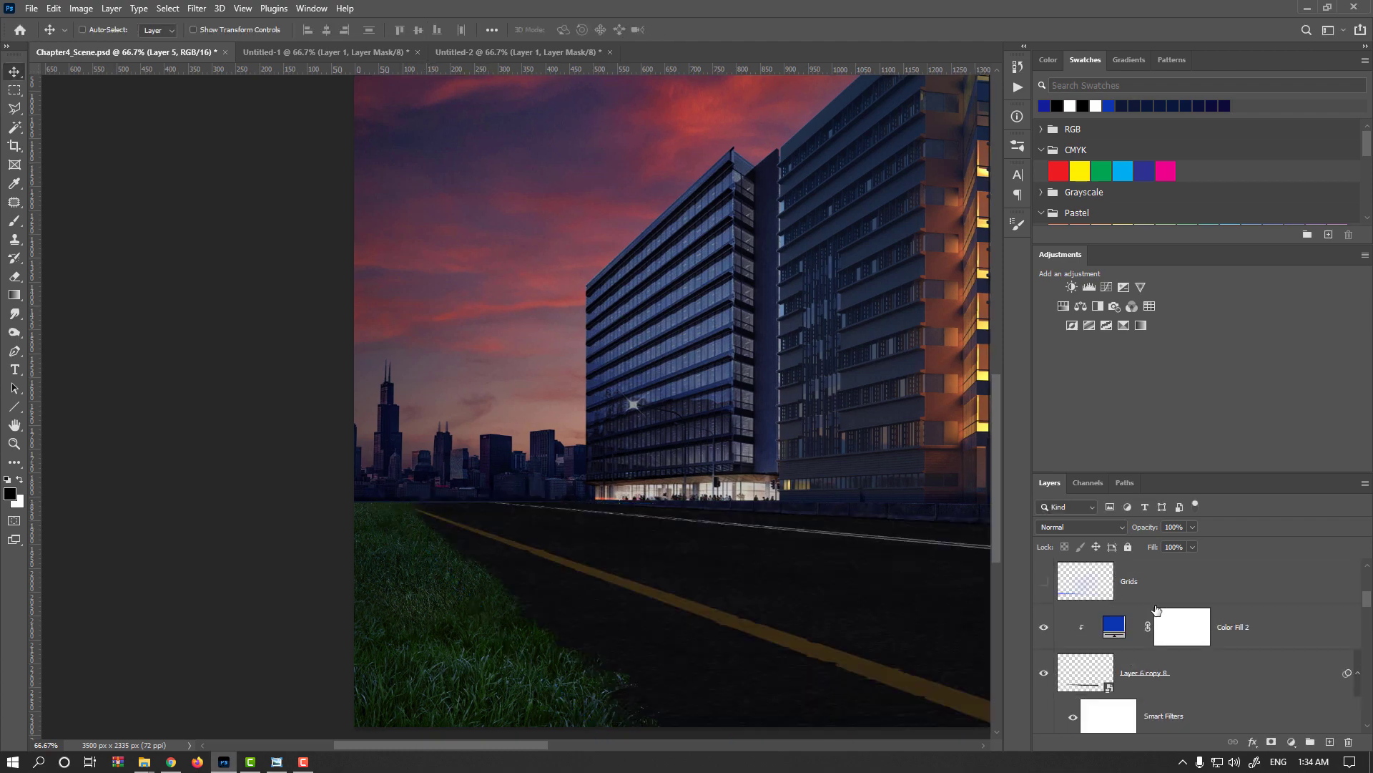
click(1113, 632)
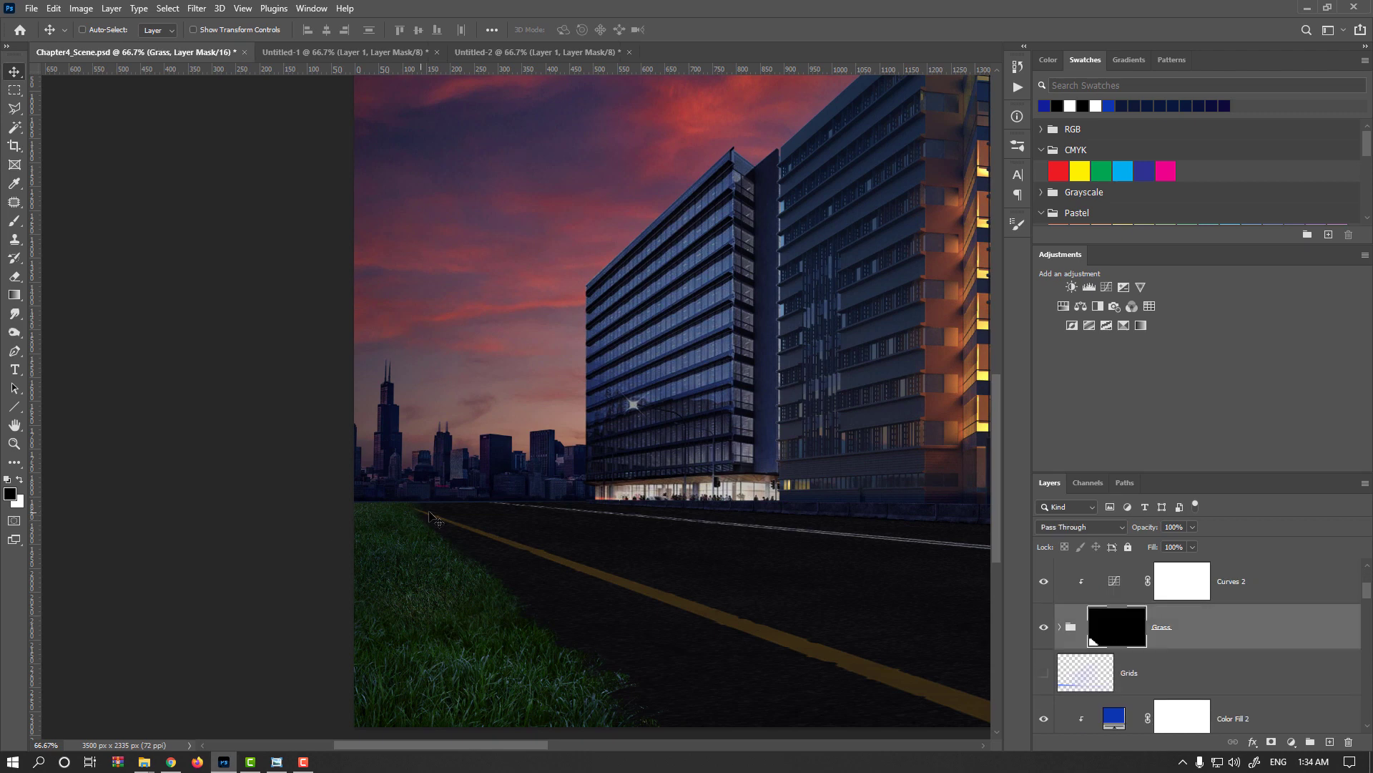
key(b)
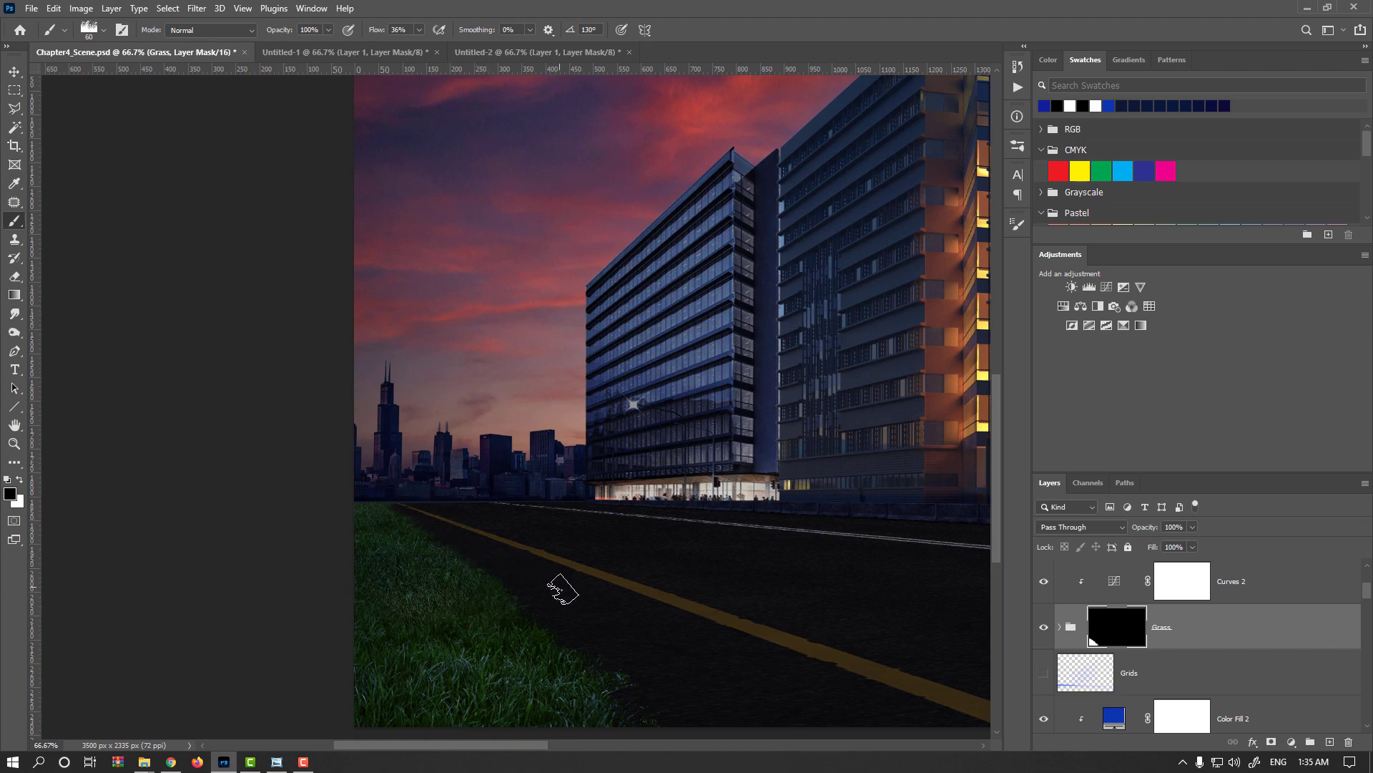
key(ctrl+s)
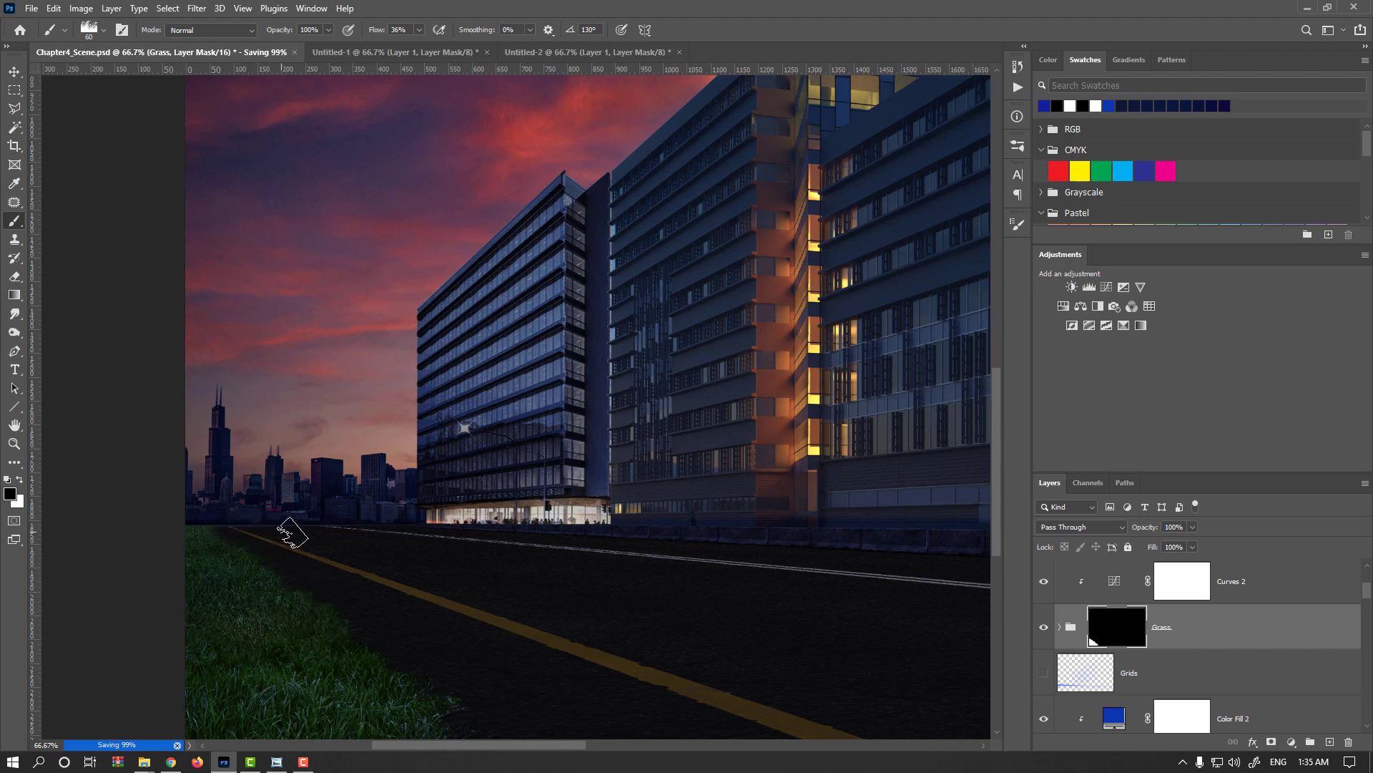
Transform Layer 5 once more, skewing the road's far corner outward and raising its far edge to meet the skyline.
click(9, 72)
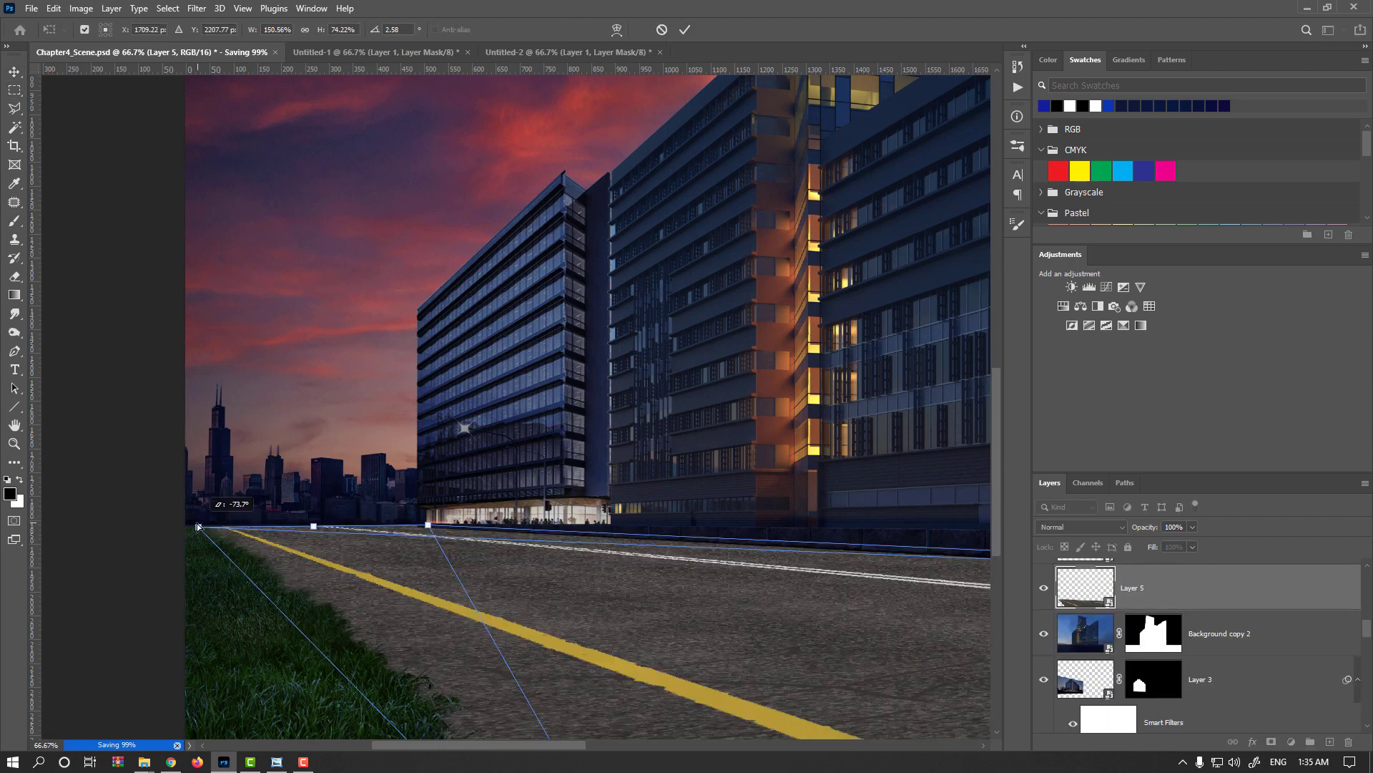
drag(201, 526, 196, 527)
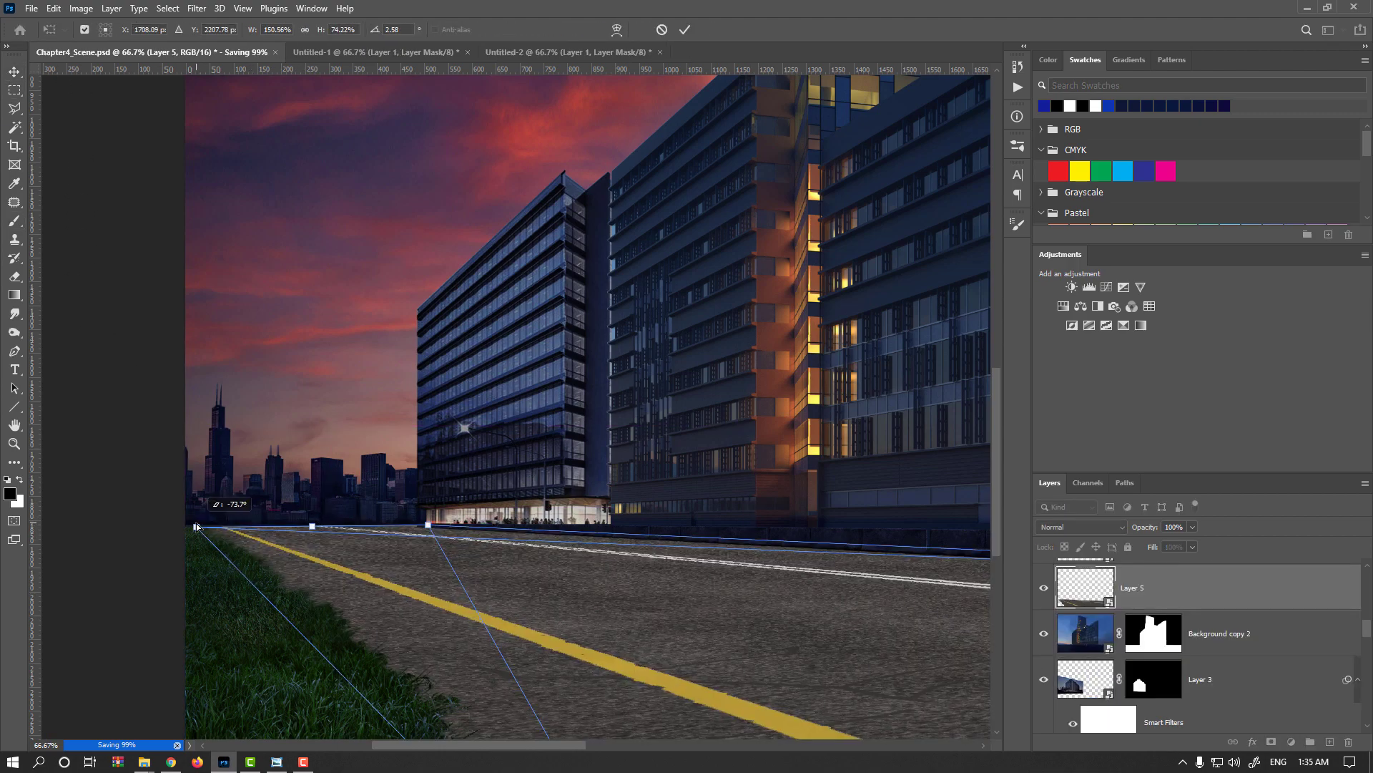
drag(313, 530, 312, 525)
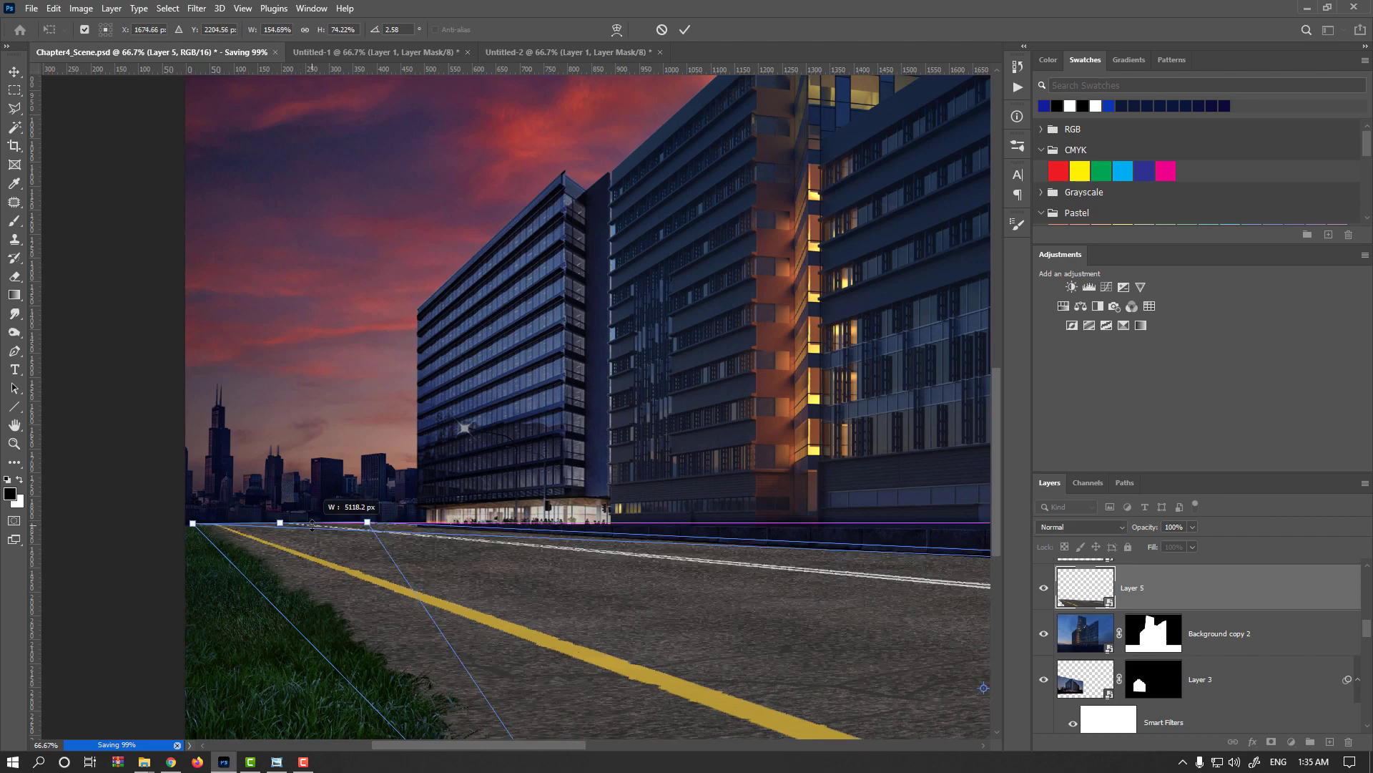
key(Return)
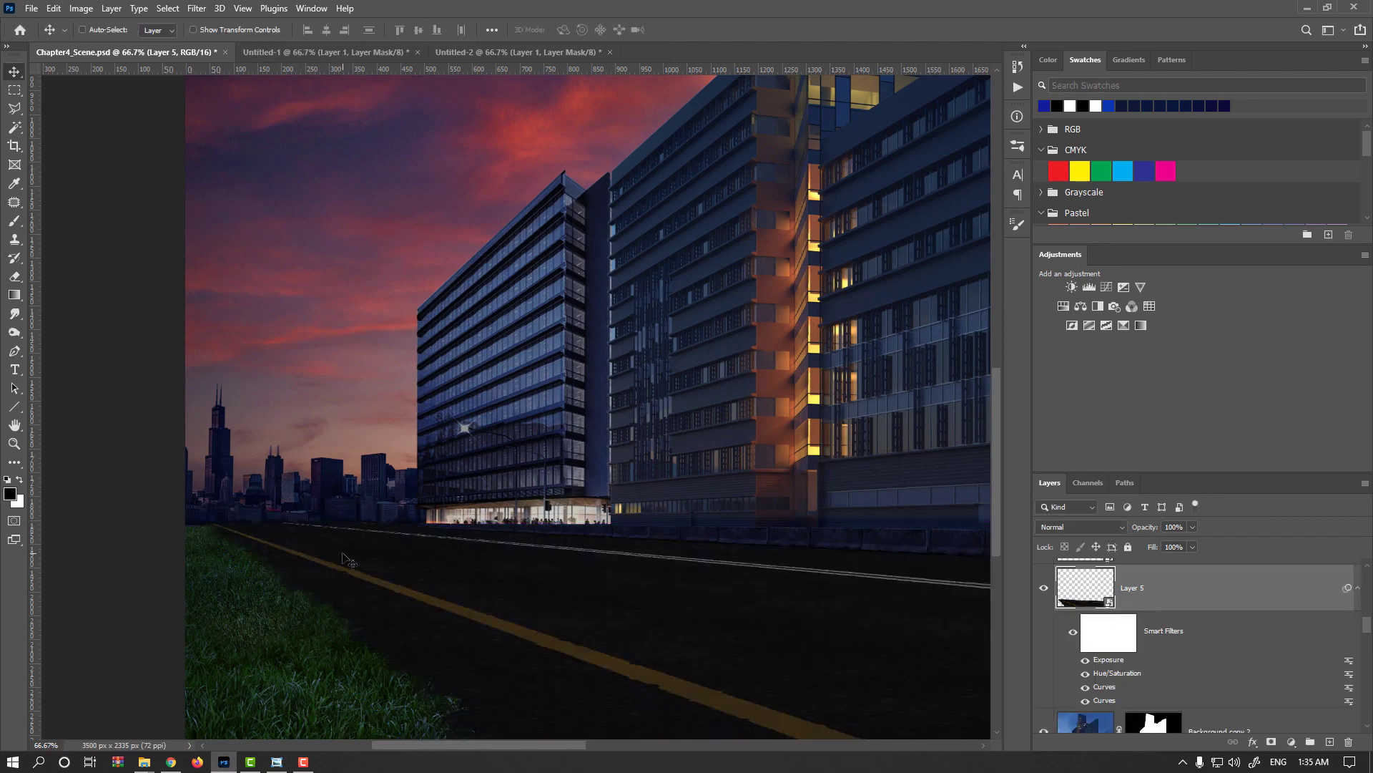
Expand the Grass group and shift the grass patch on Layer 7 slightly away from the road.
ctrl+click(228, 578)
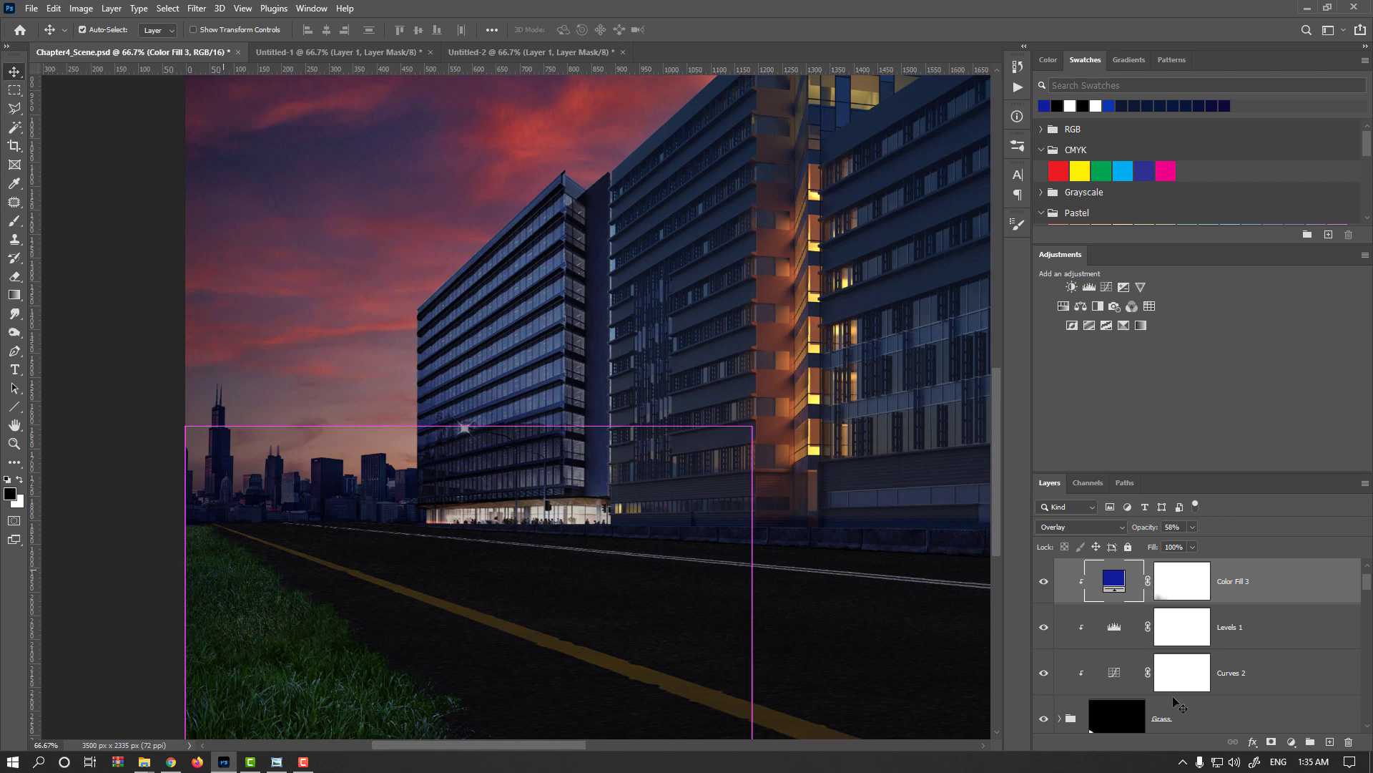
click(1108, 706)
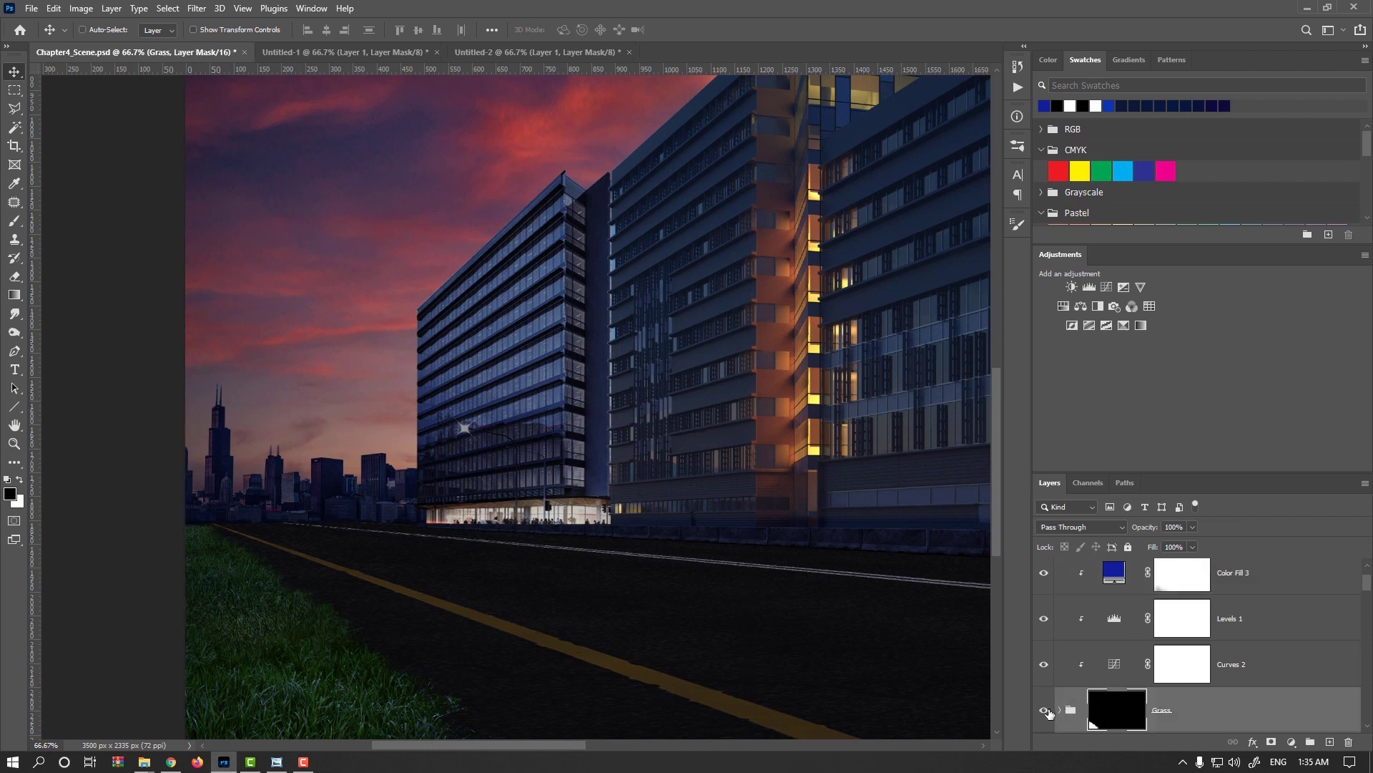
scroll(1086, 720, down, 1)
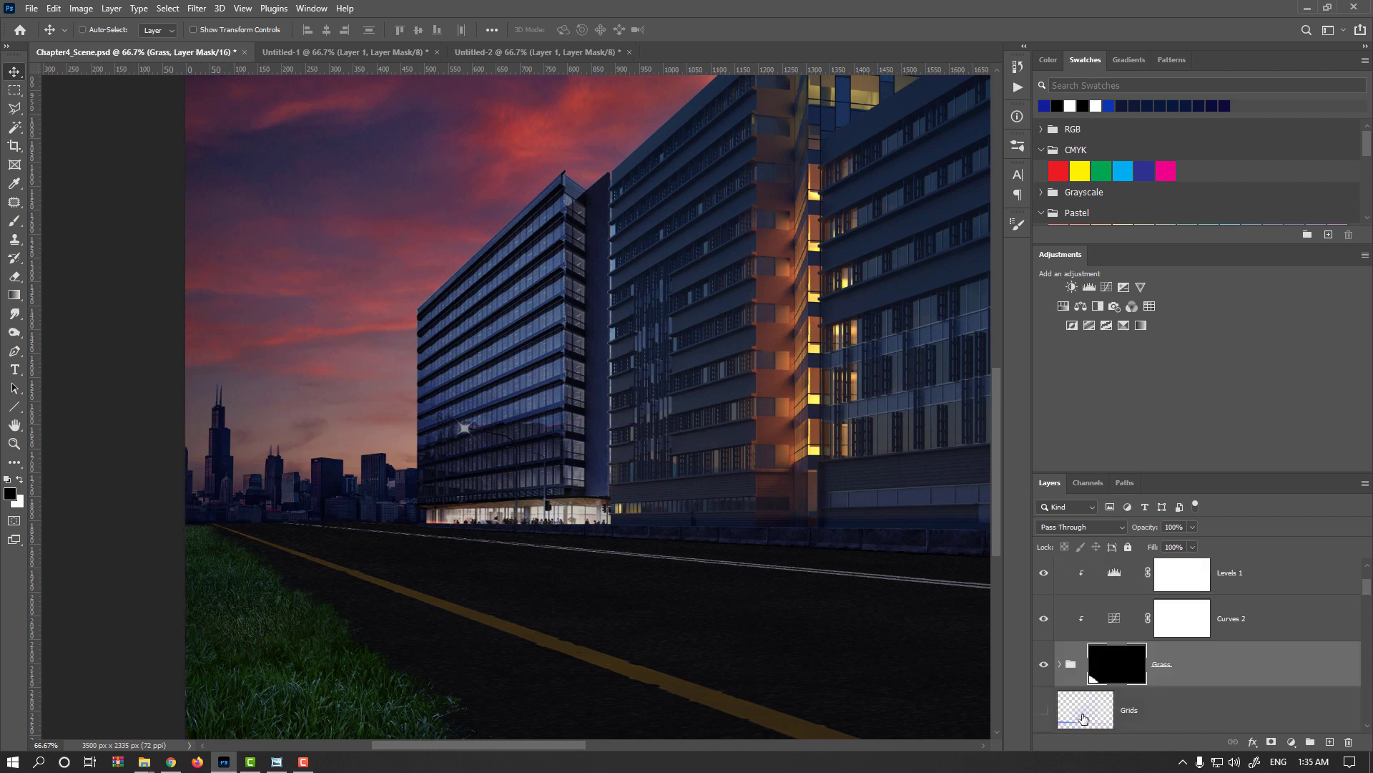
click(1061, 665)
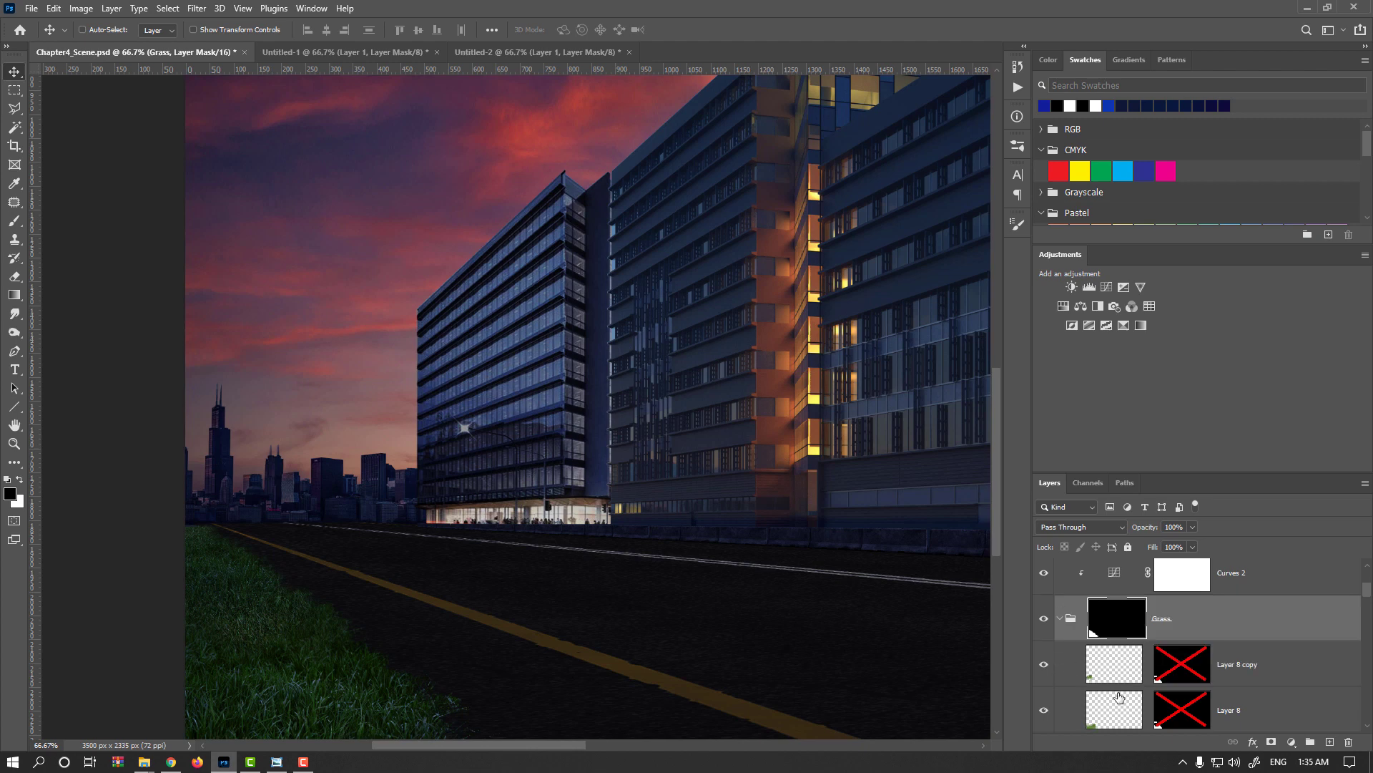
scroll(1120, 697, down, 2)
click(1112, 665)
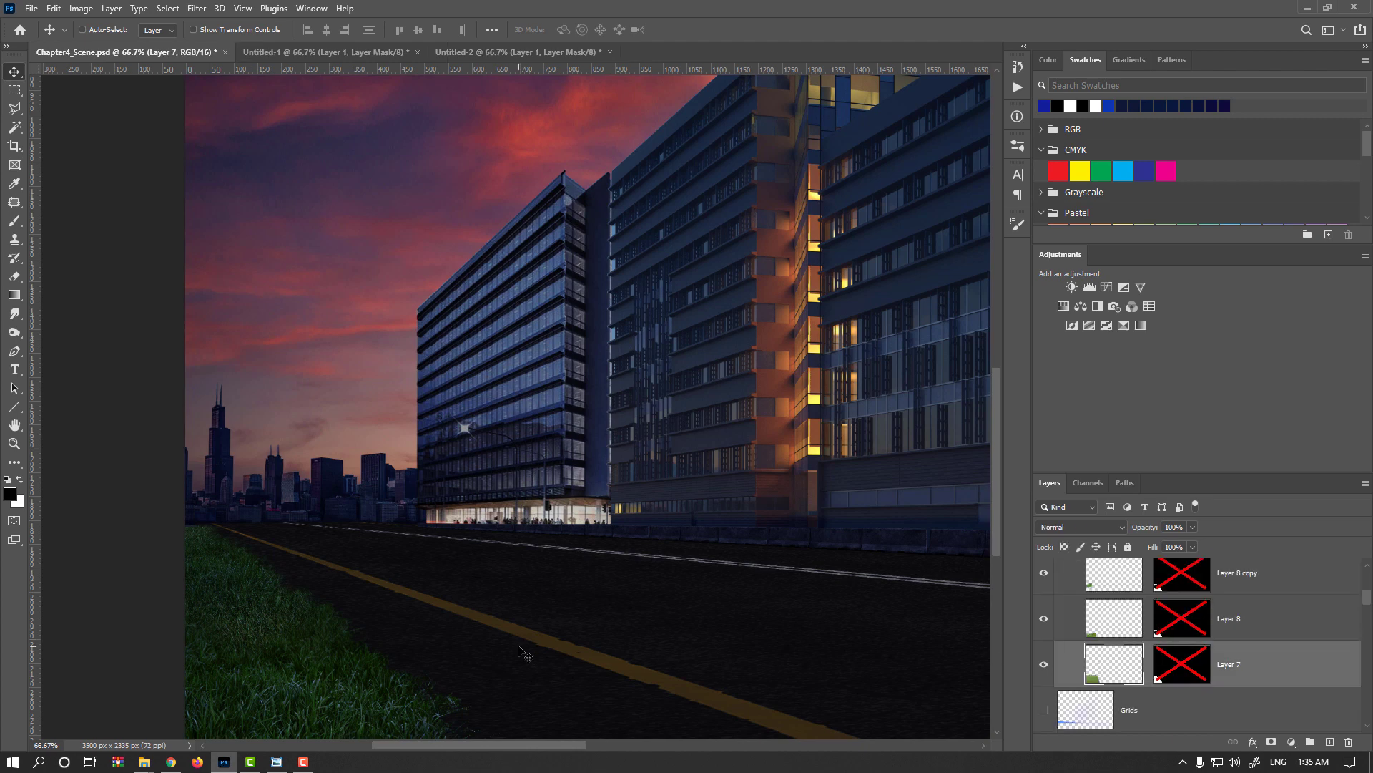
drag(276, 641, 271, 641)
Activate the Grass group's mask and set the 60 px grass brush's tip angle to 34°.
scroll(1141, 632, up, 3)
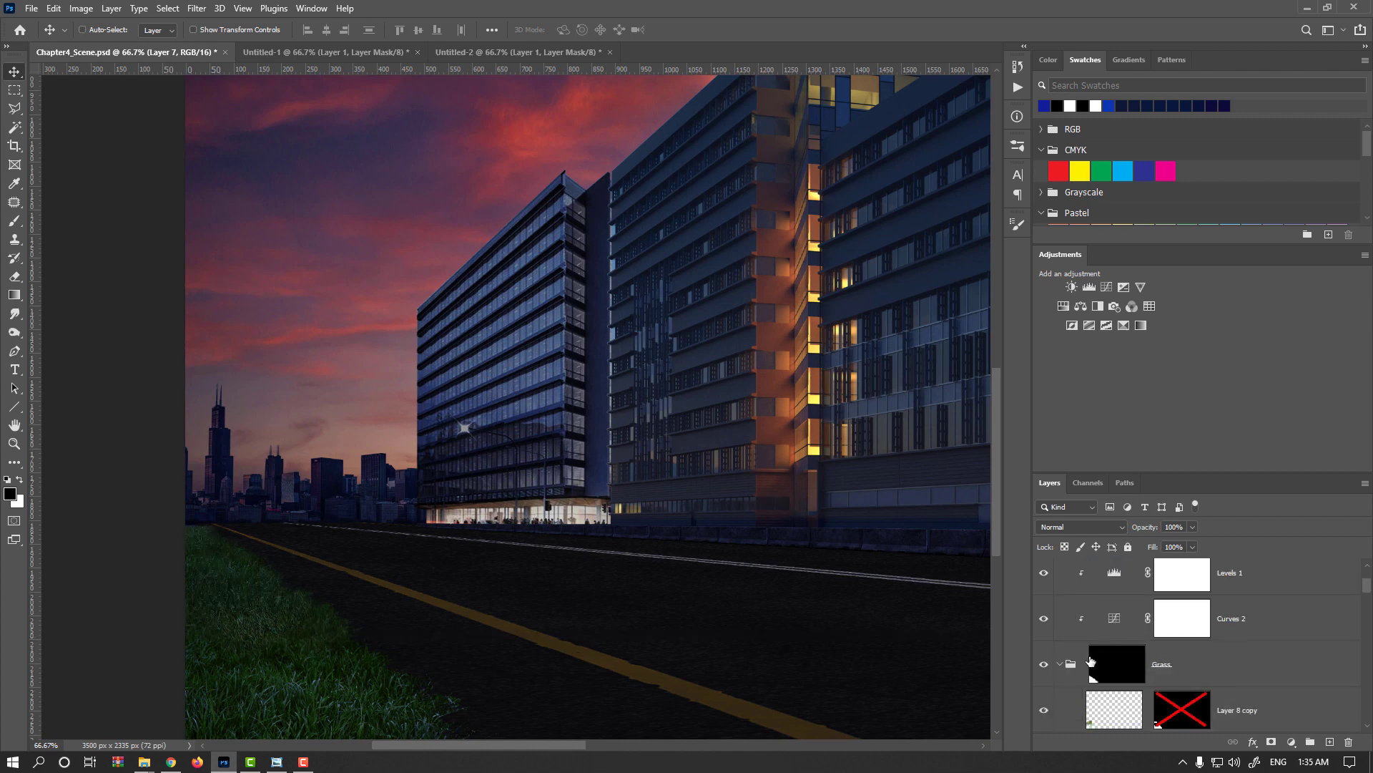
click(1082, 666)
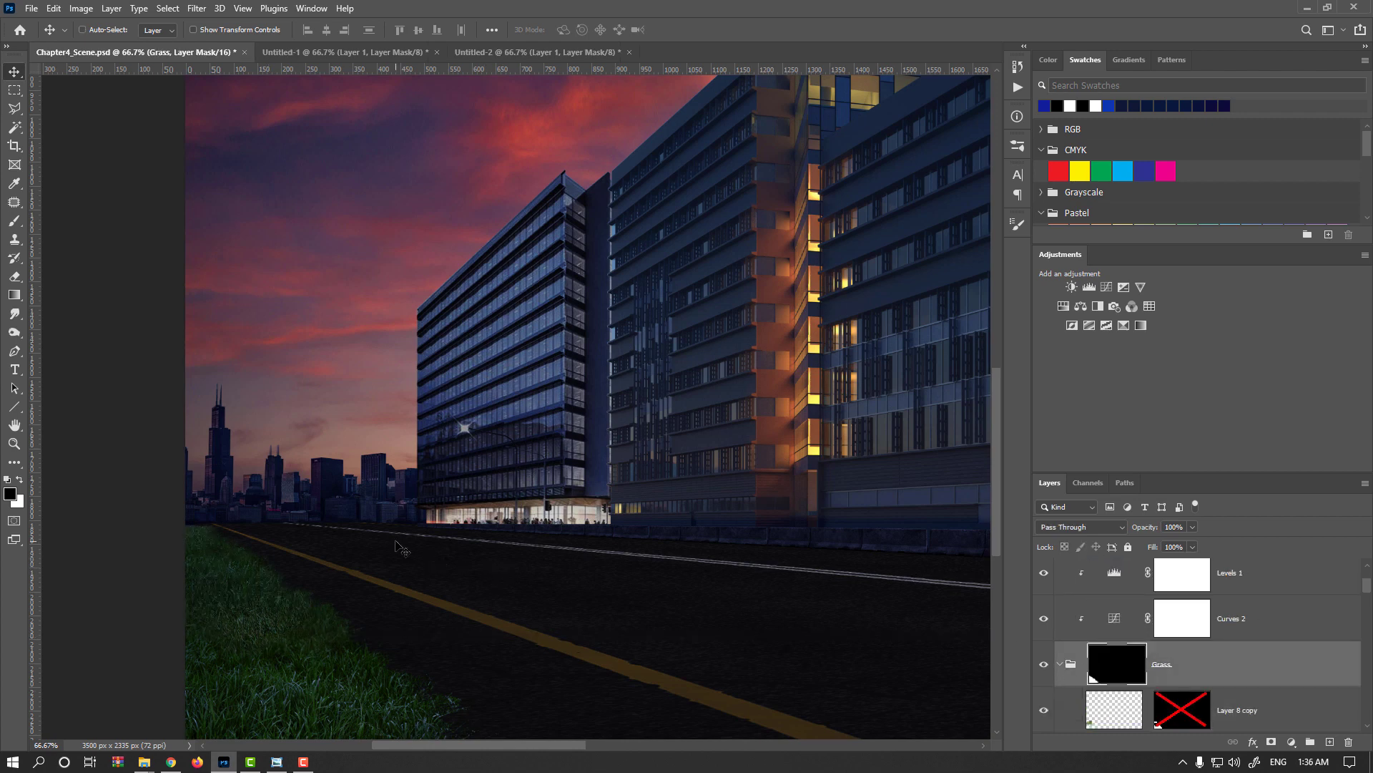
key(b)
right_click(285, 535)
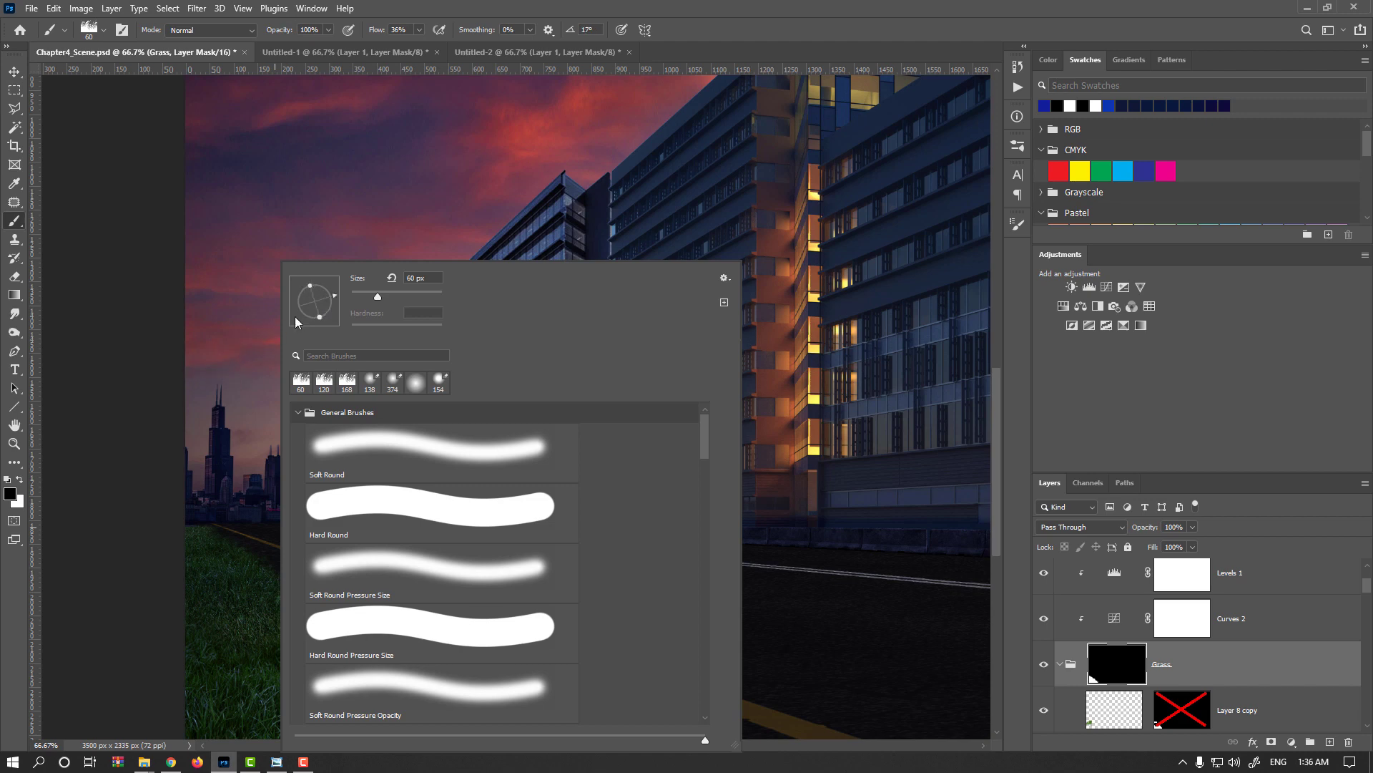
click(164, 535)
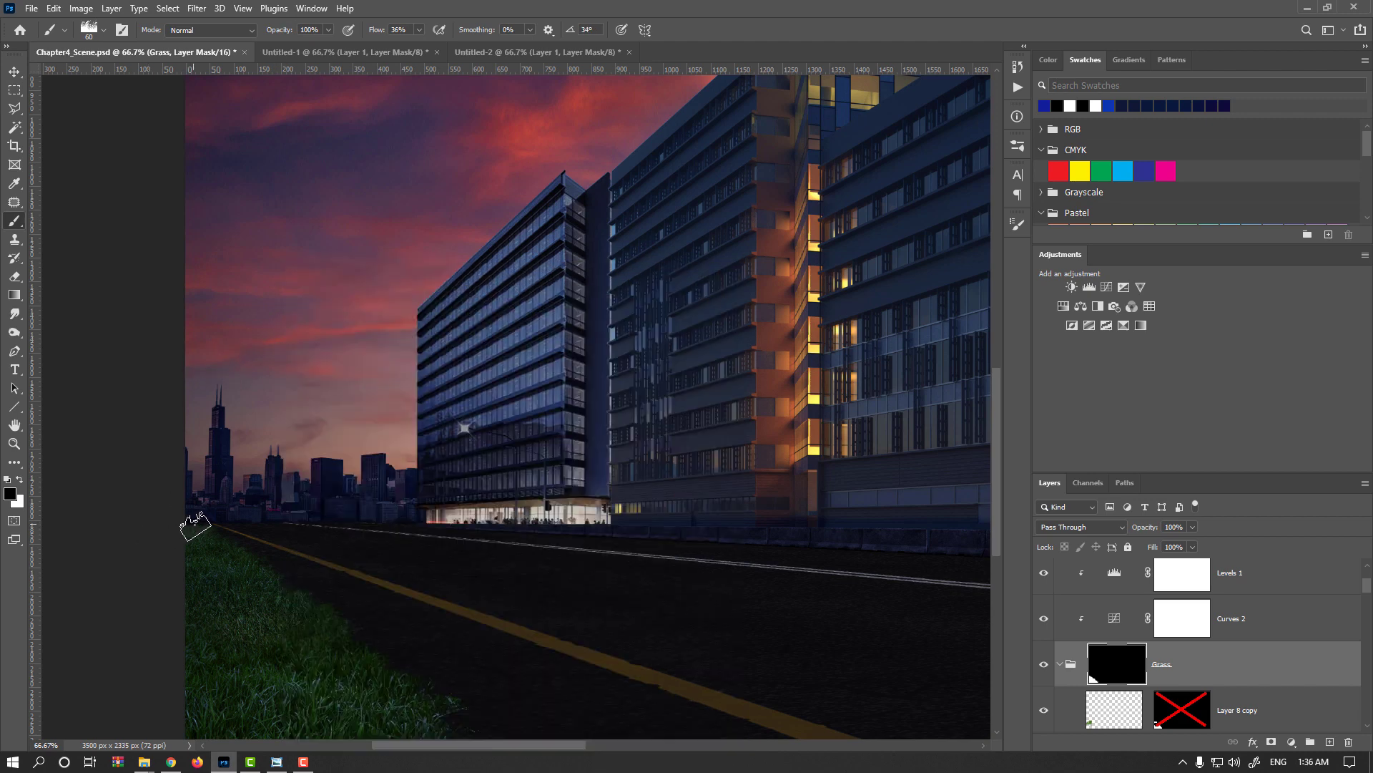
Set the grass brush's tip angle to 9° and paint the far grass edge back up to the skyline in white on the Grass mask.
scroll(198, 535, up, 6)
right_click(390, 462)
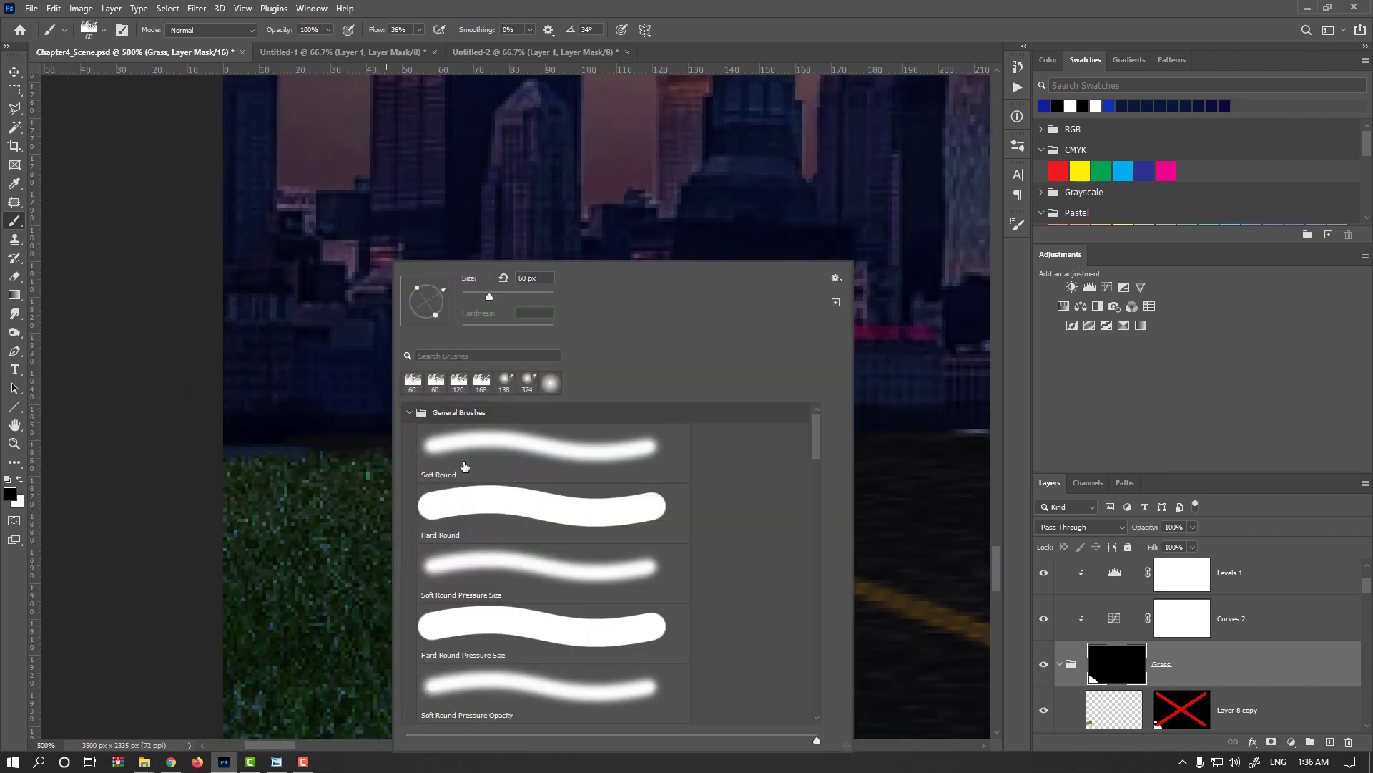
drag(443, 300, 458, 329)
click(600, 4)
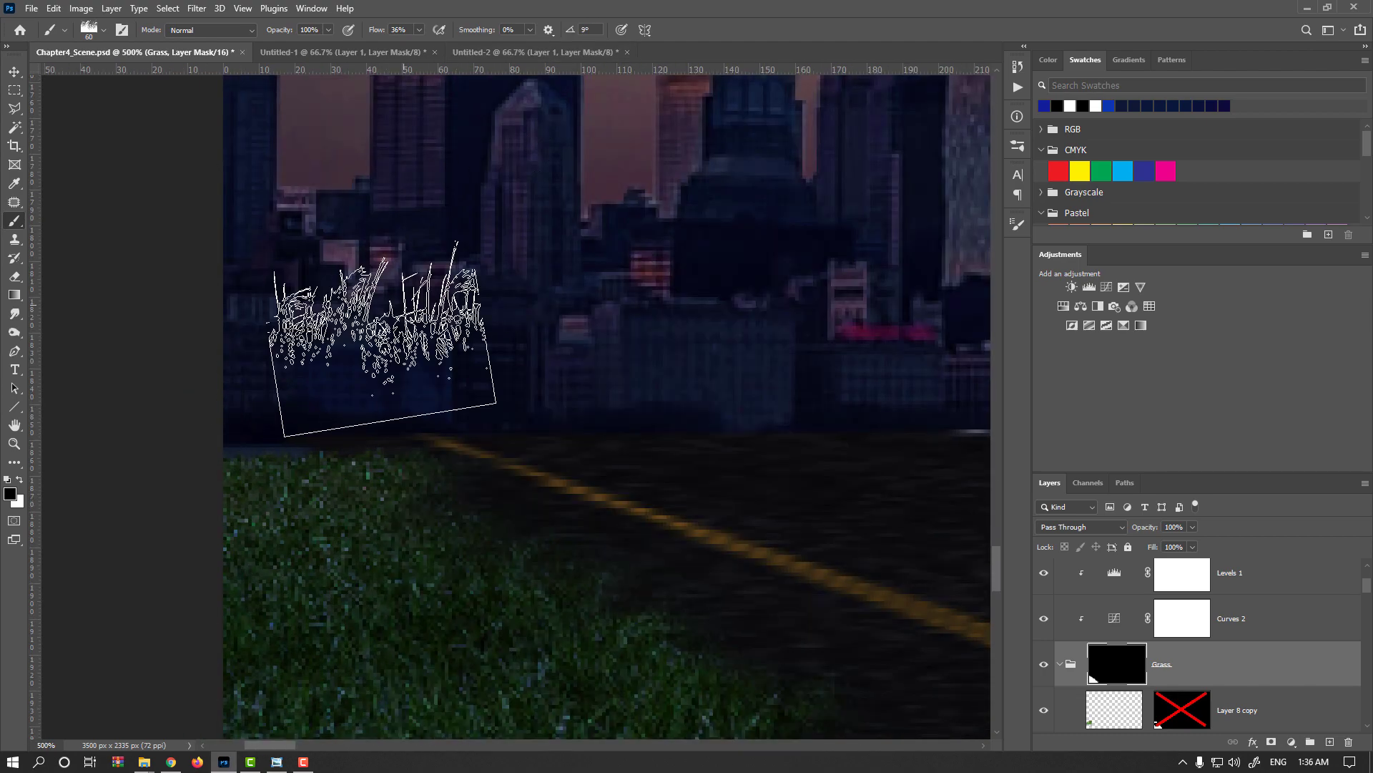
mouse_move(323, 402)
mouse_down()
mouse_move(296, 420)
mouse_move(291, 458)
mouse_up()
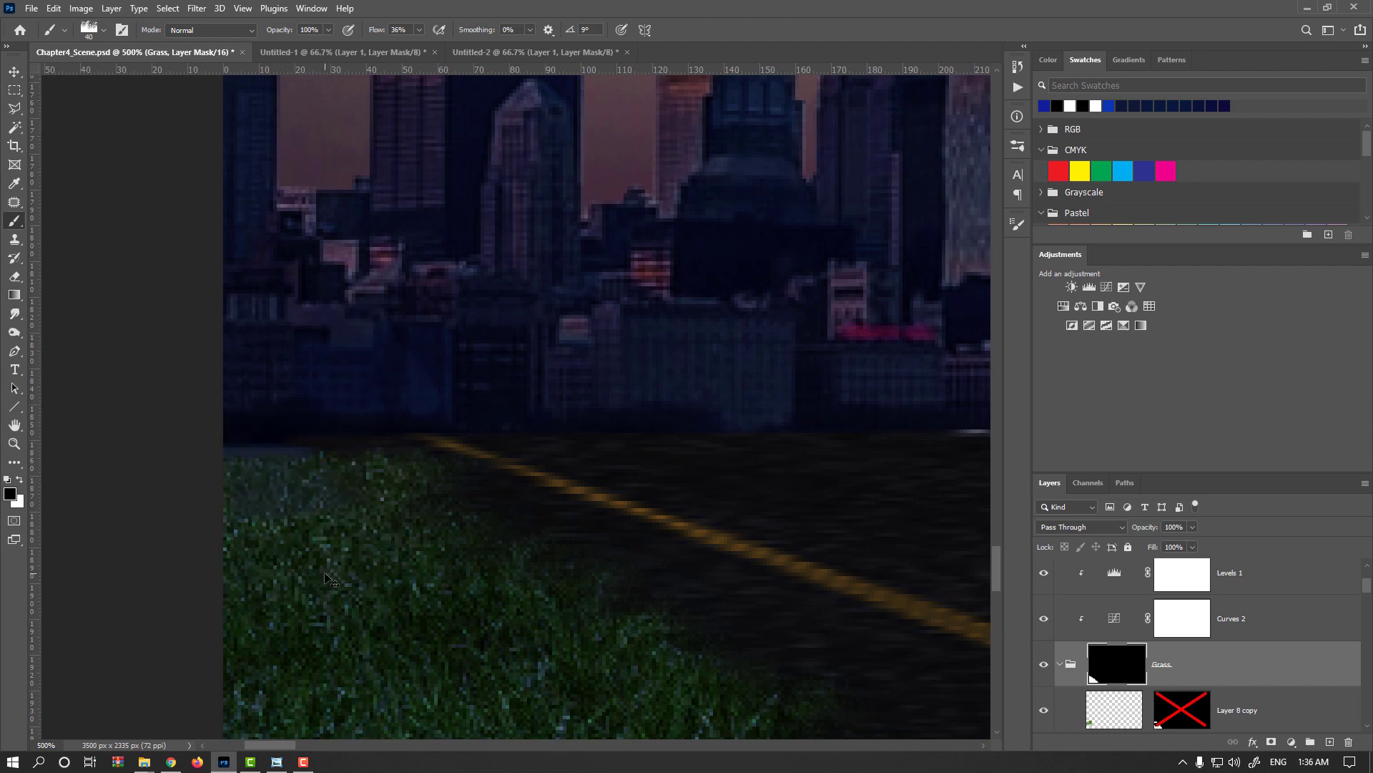
key(x)
mouse_move(299, 464)
mouse_down()
mouse_move(258, 483)
mouse_move(272, 486)
mouse_up()
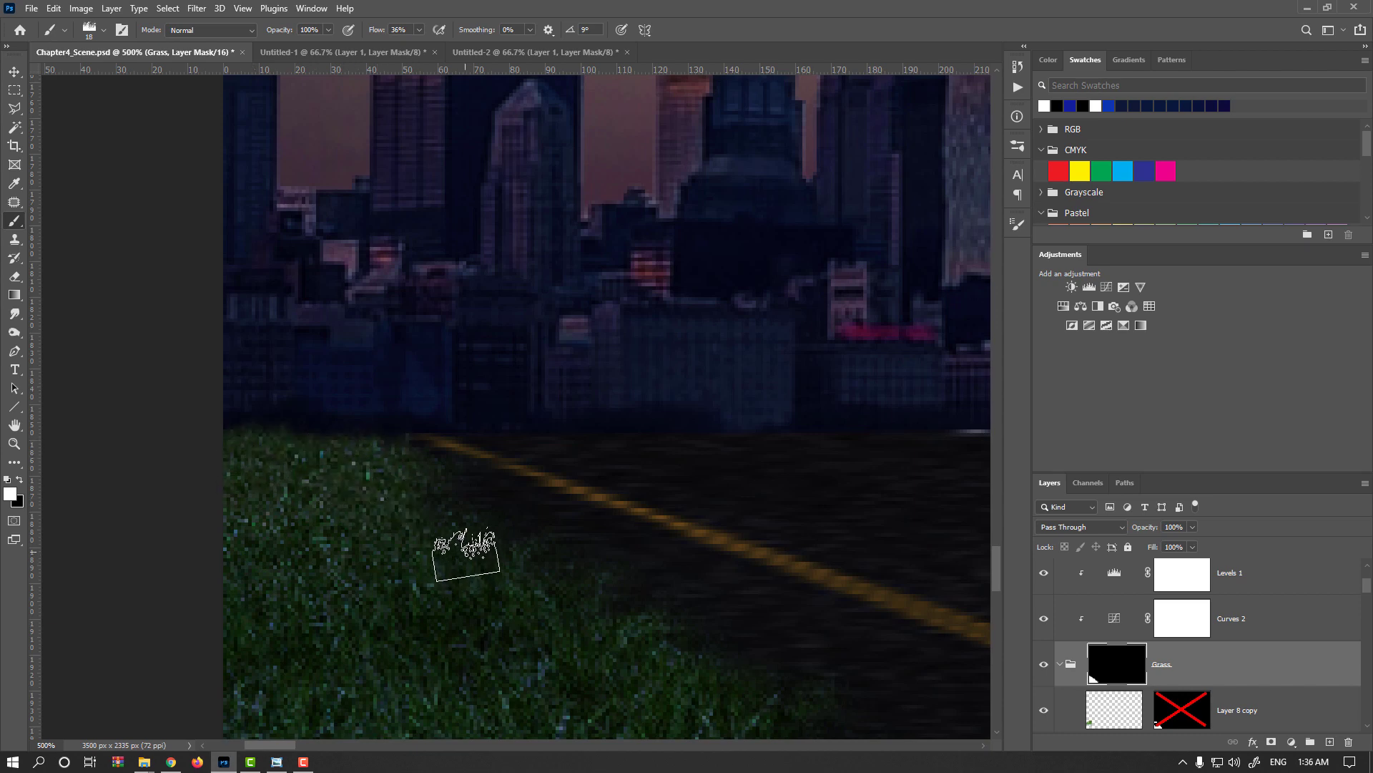
Trim the grass corner beside the yellow line's far end in black with the brush at 25 px and 131°, and save the document.
key(x)
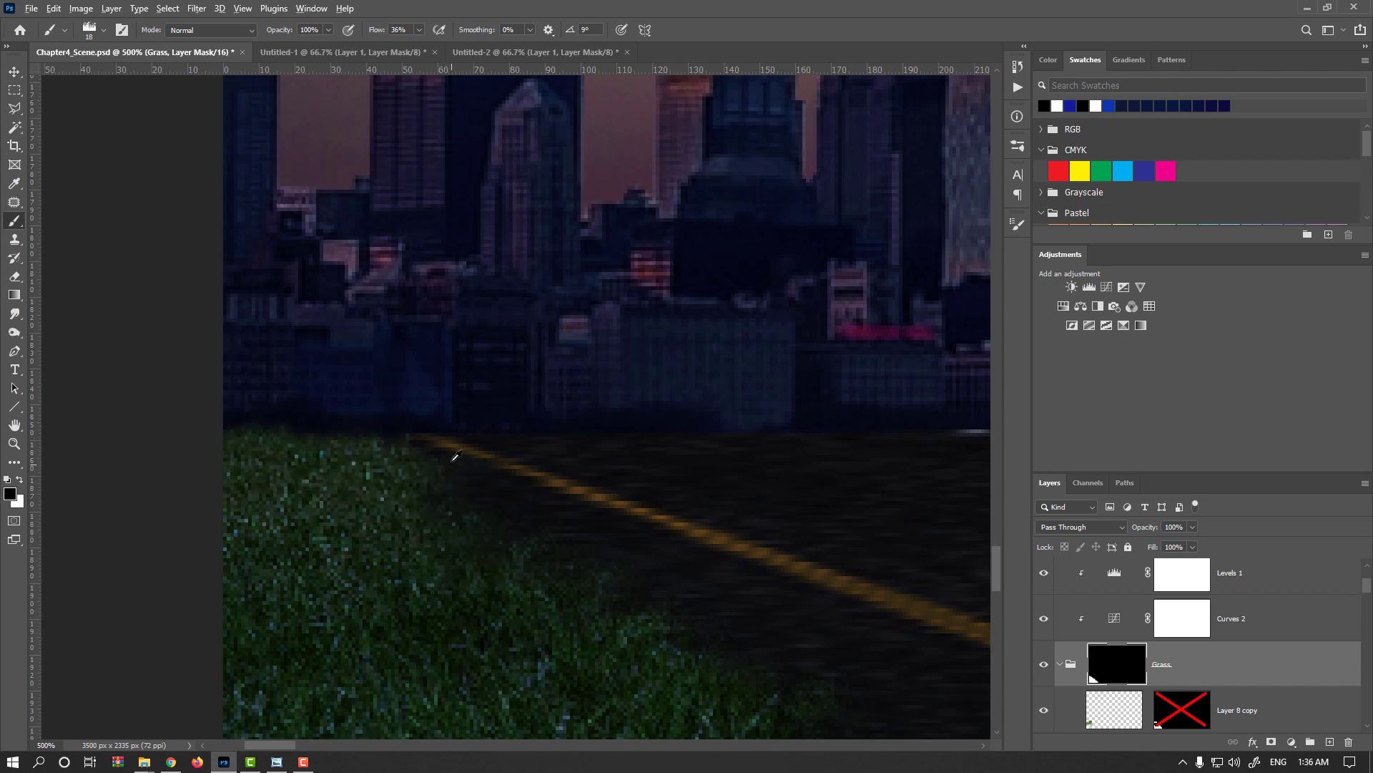
drag(451, 452, 492, 398)
right_click(501, 402)
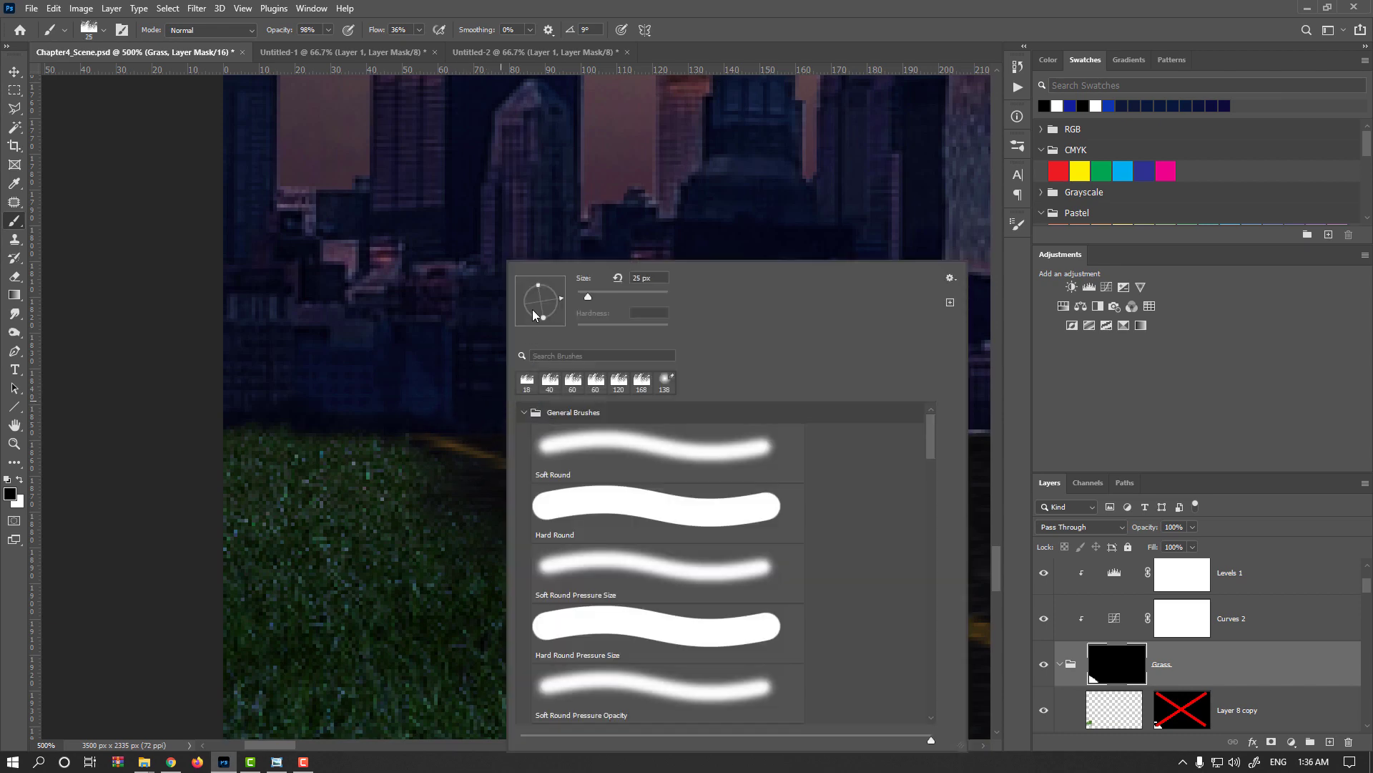
mouse_move(522, 295)
mouse_down()
mouse_move(540, 286)
mouse_move(559, 300)
mouse_move(526, 294)
mouse_up()
click(679, 31)
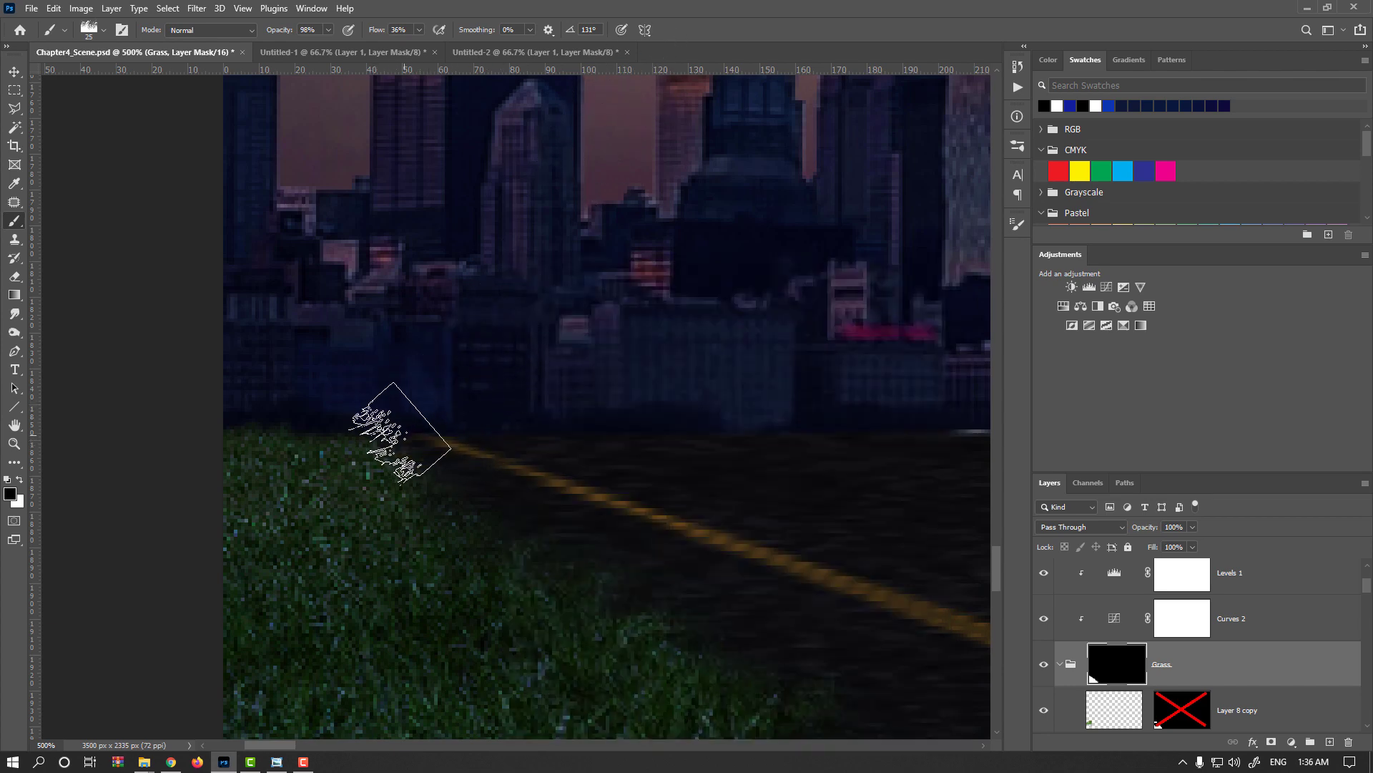
scroll(605, 523, down, 4)
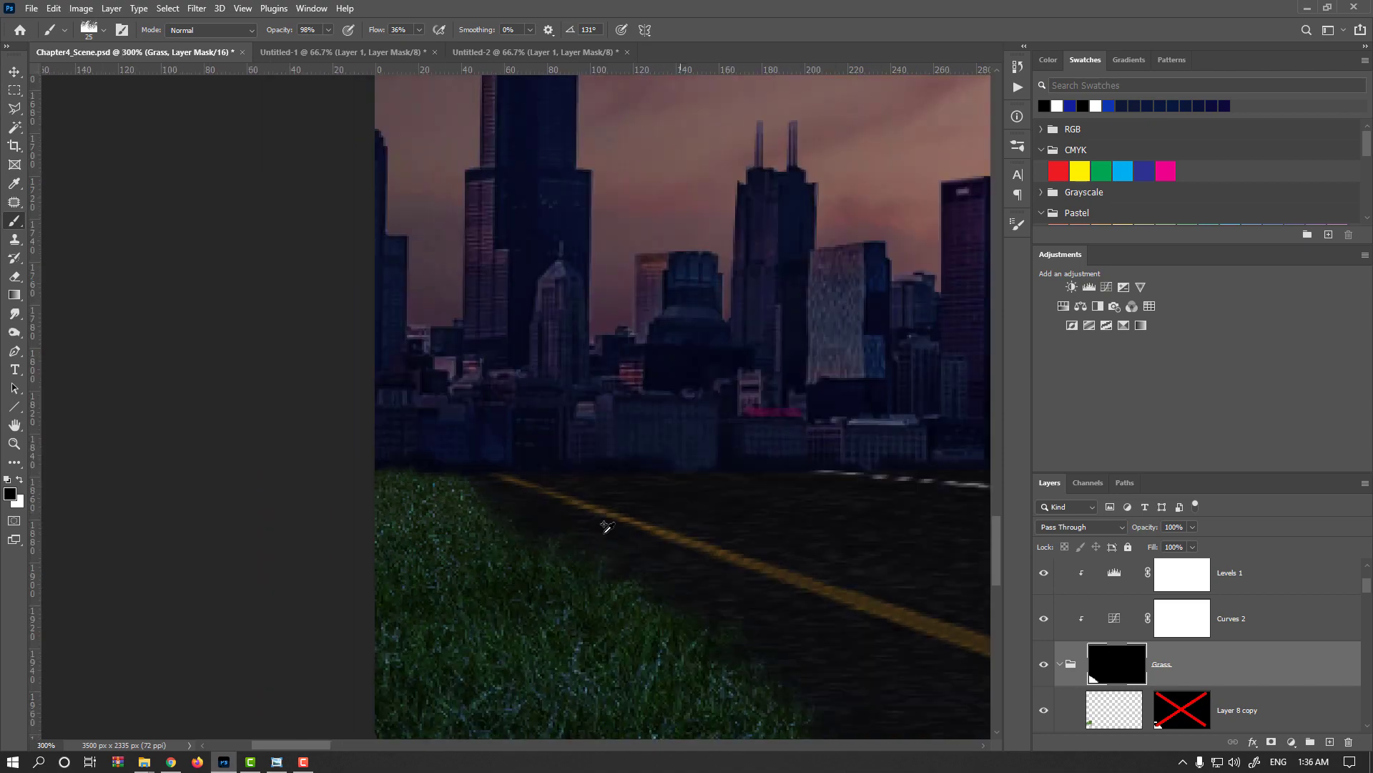
scroll(674, 617, down, 2)
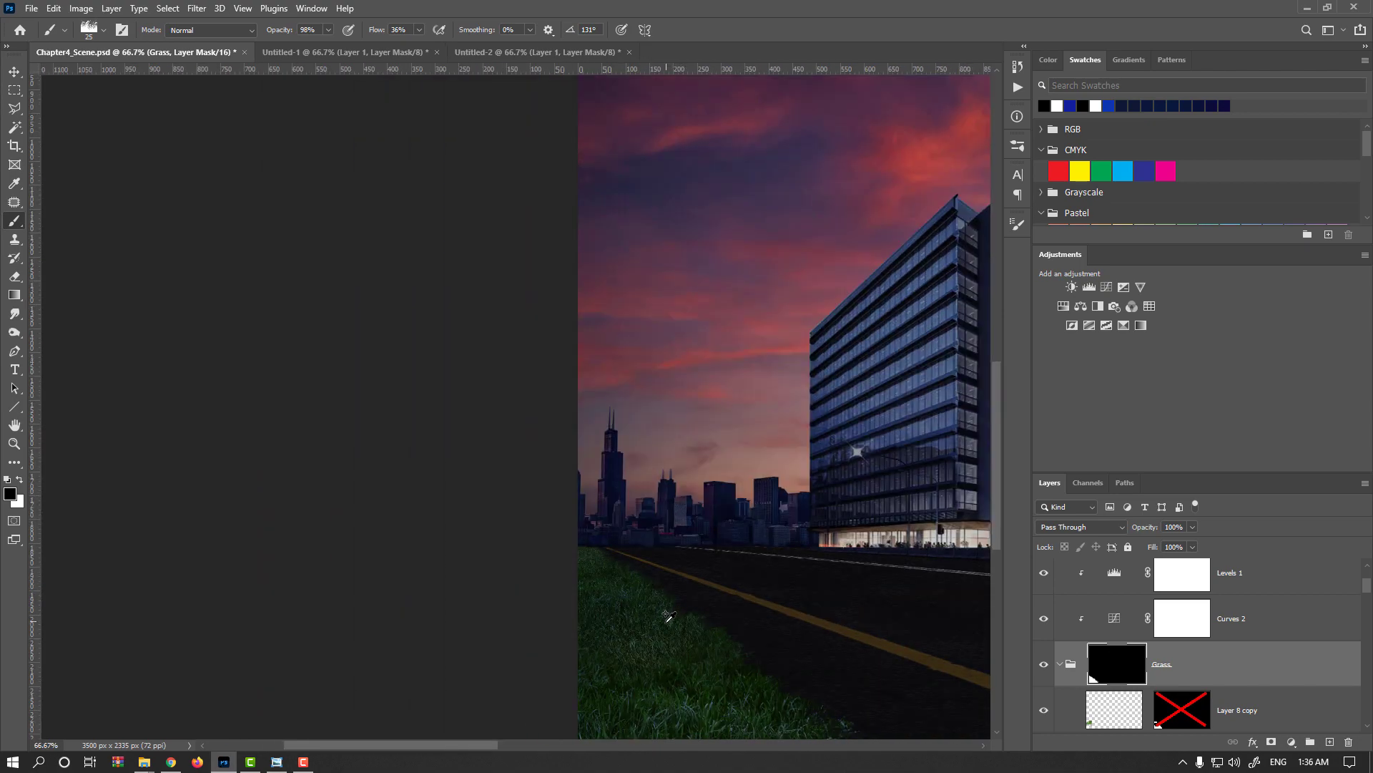
scroll(633, 579, up, 4)
scroll(615, 576, down, 5)
key(ctrl+s)
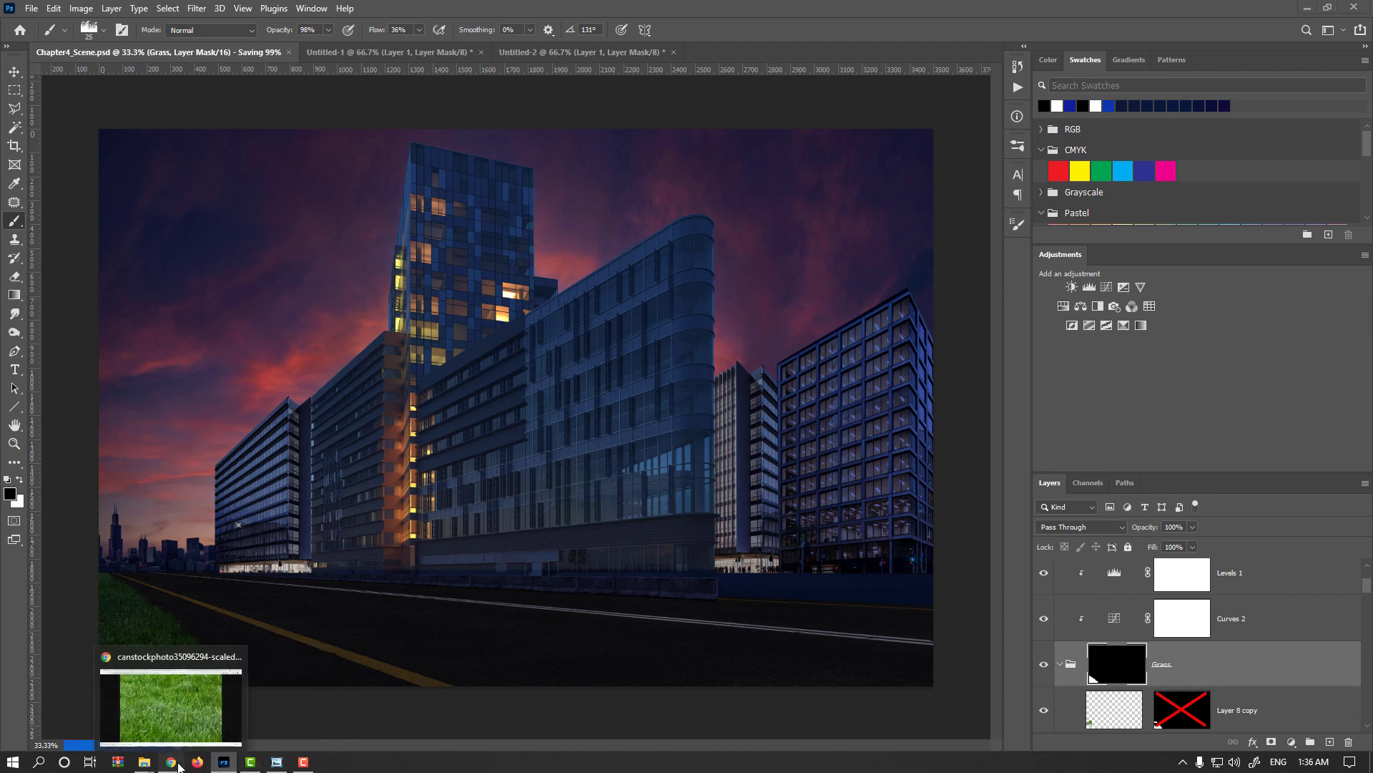
Switch to Chrome, close the grass search and image tabs, and bring up an empty tab.
click(171, 761)
middle_click(761, 7)
middle_click(751, 8)
middle_click(744, 8)
middle_click(658, 7)
middle_click(650, 7)
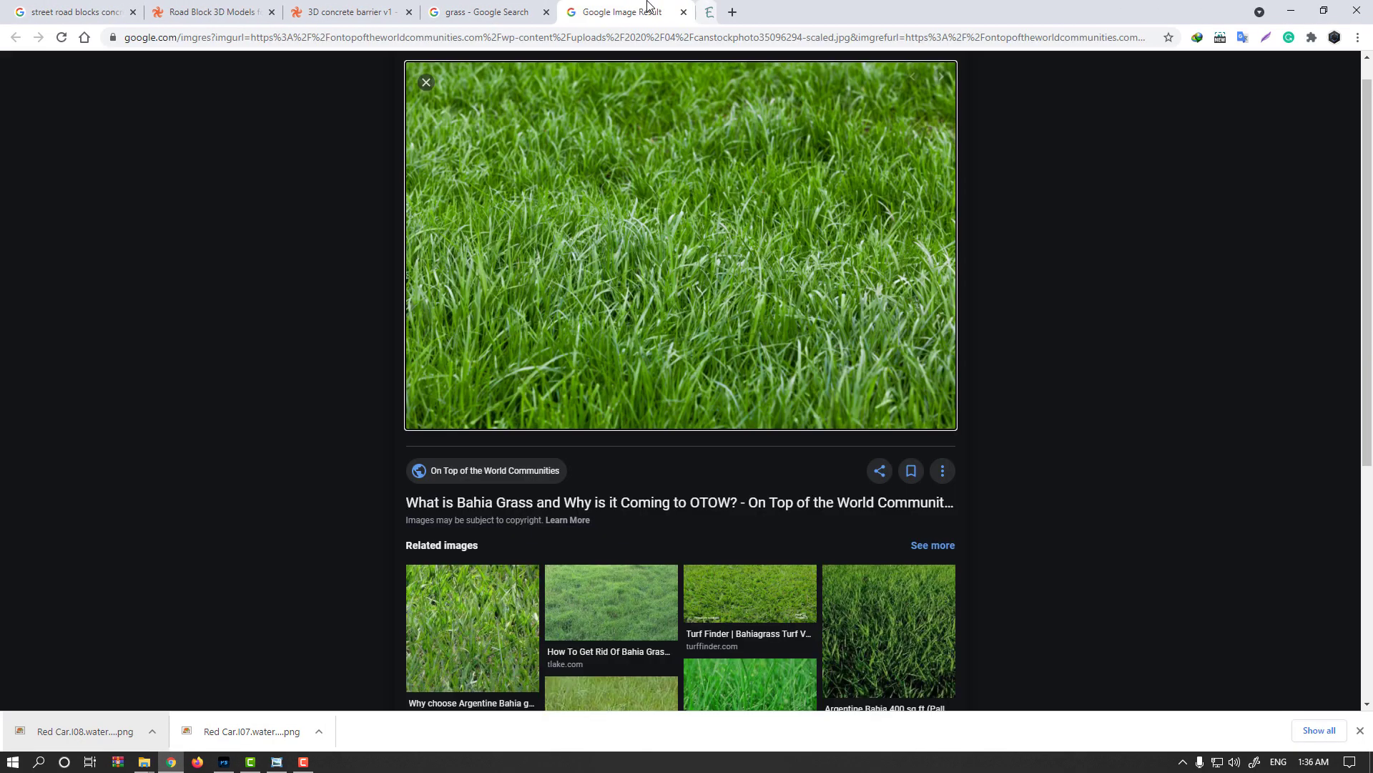
middle_click(640, 6)
middle_click(624, 7)
click(533, 11)
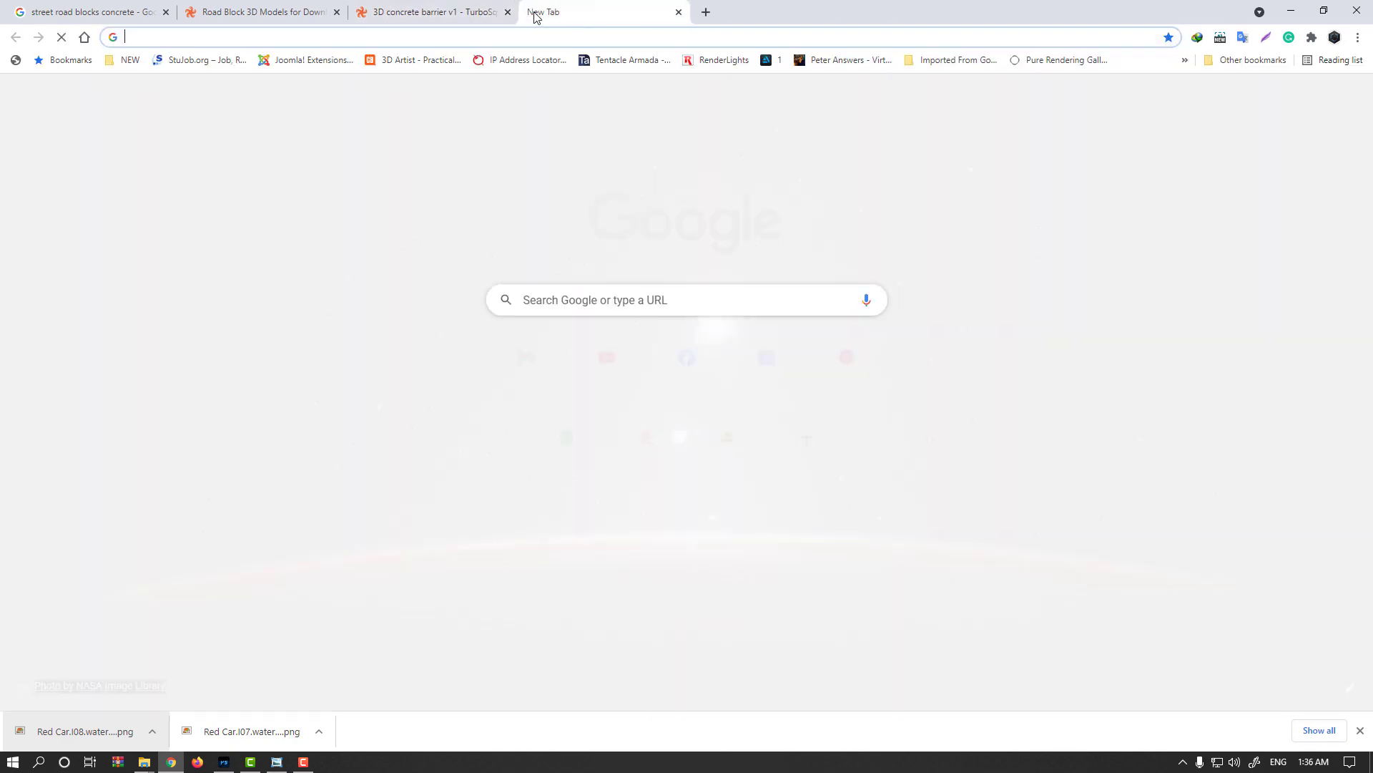
Search pngegg.com for "tree" and open the 1100x919px green leafed tree image.
text(pngegg.com)
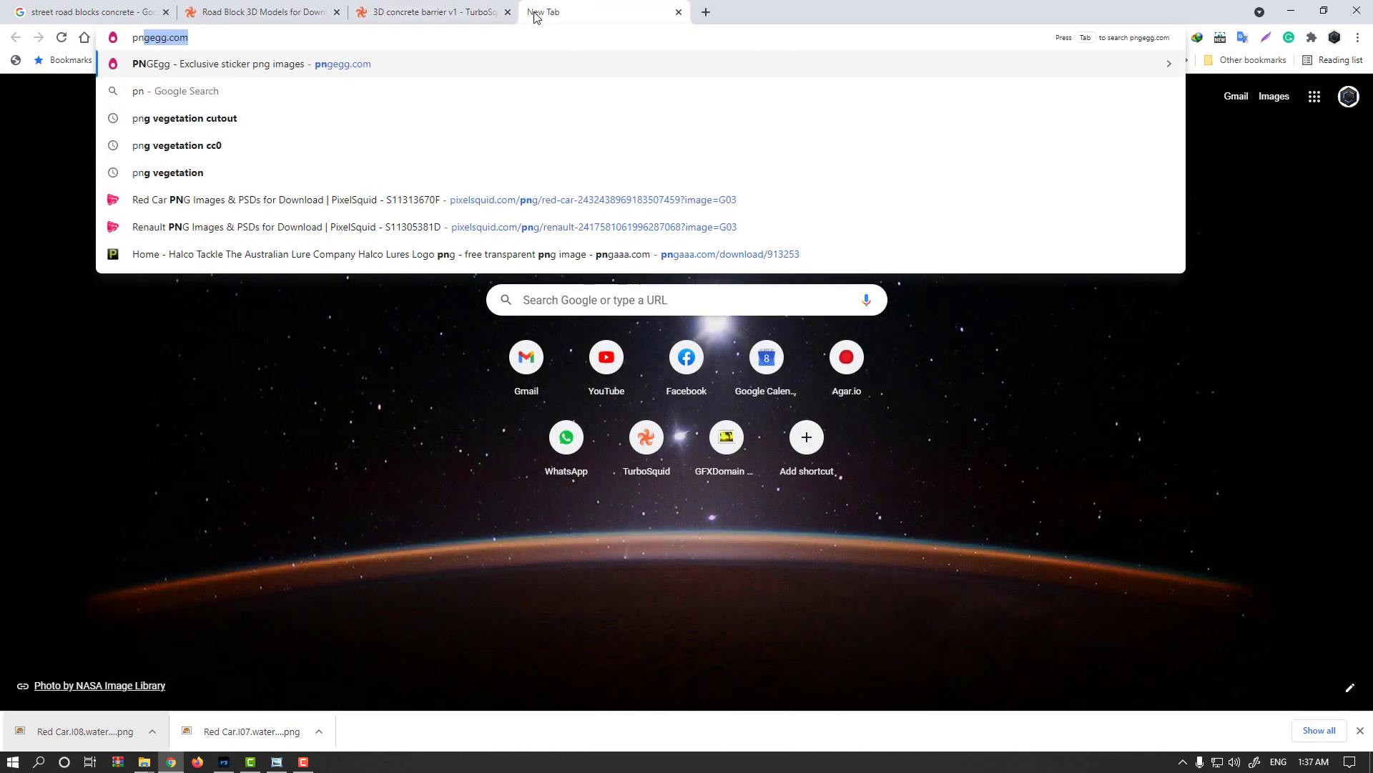
key(Return)
click(516, 237)
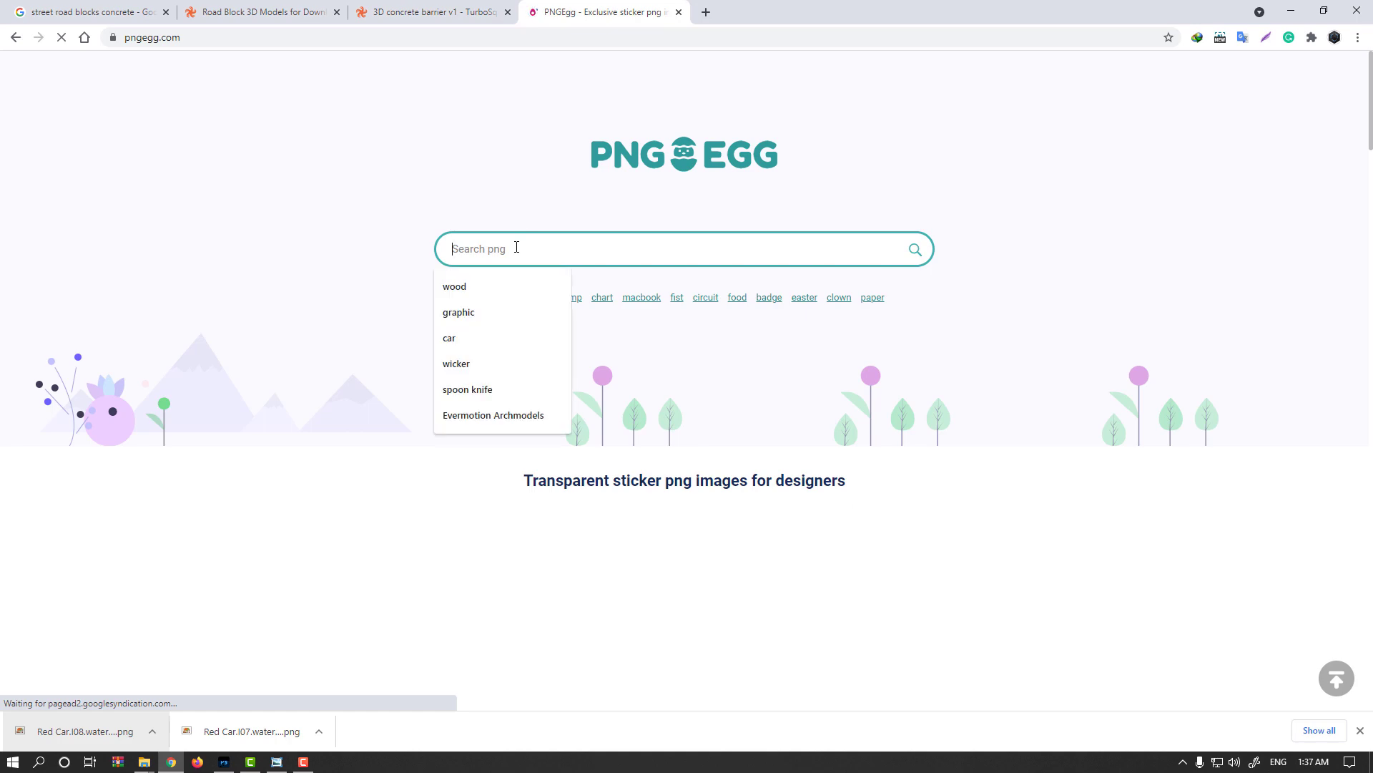
text(tree)
key(Return)
scroll(518, 252, down, 7)
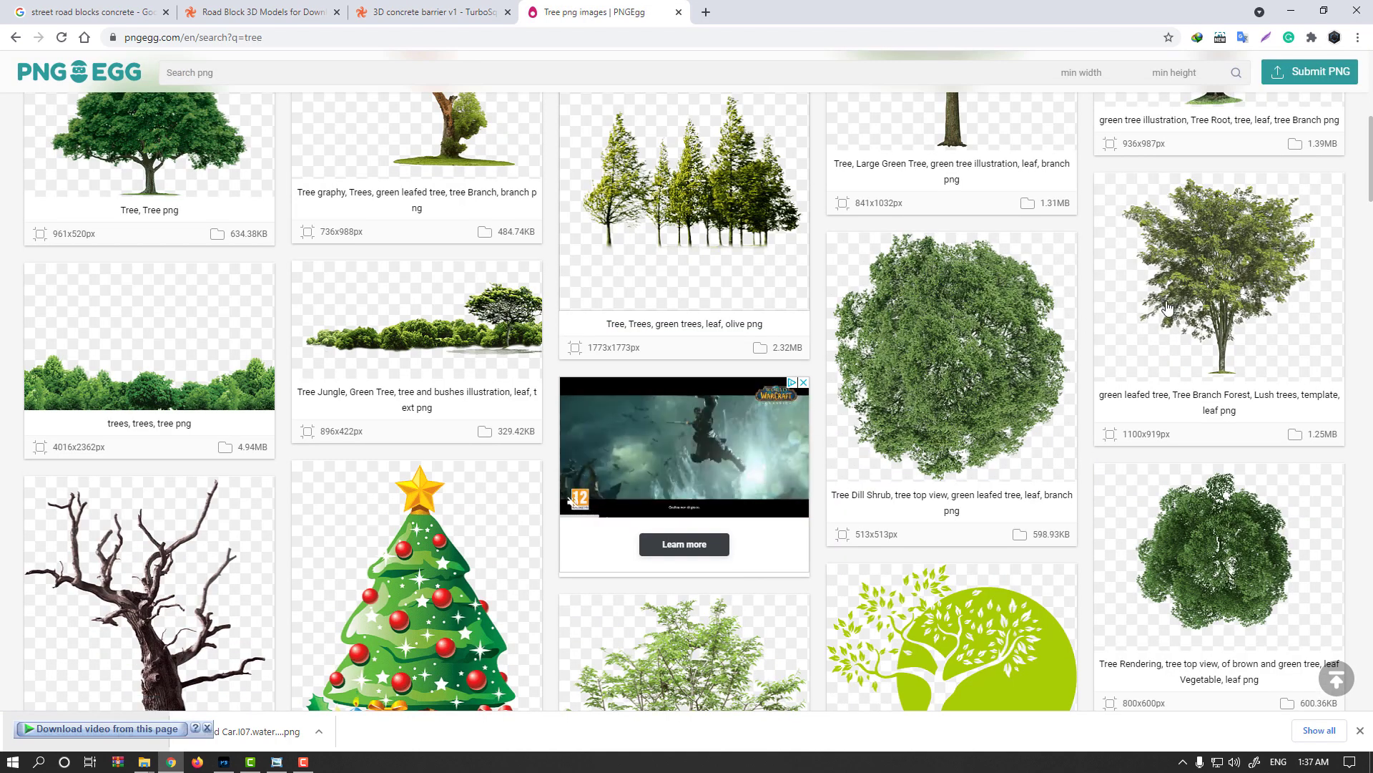
click(1220, 286)
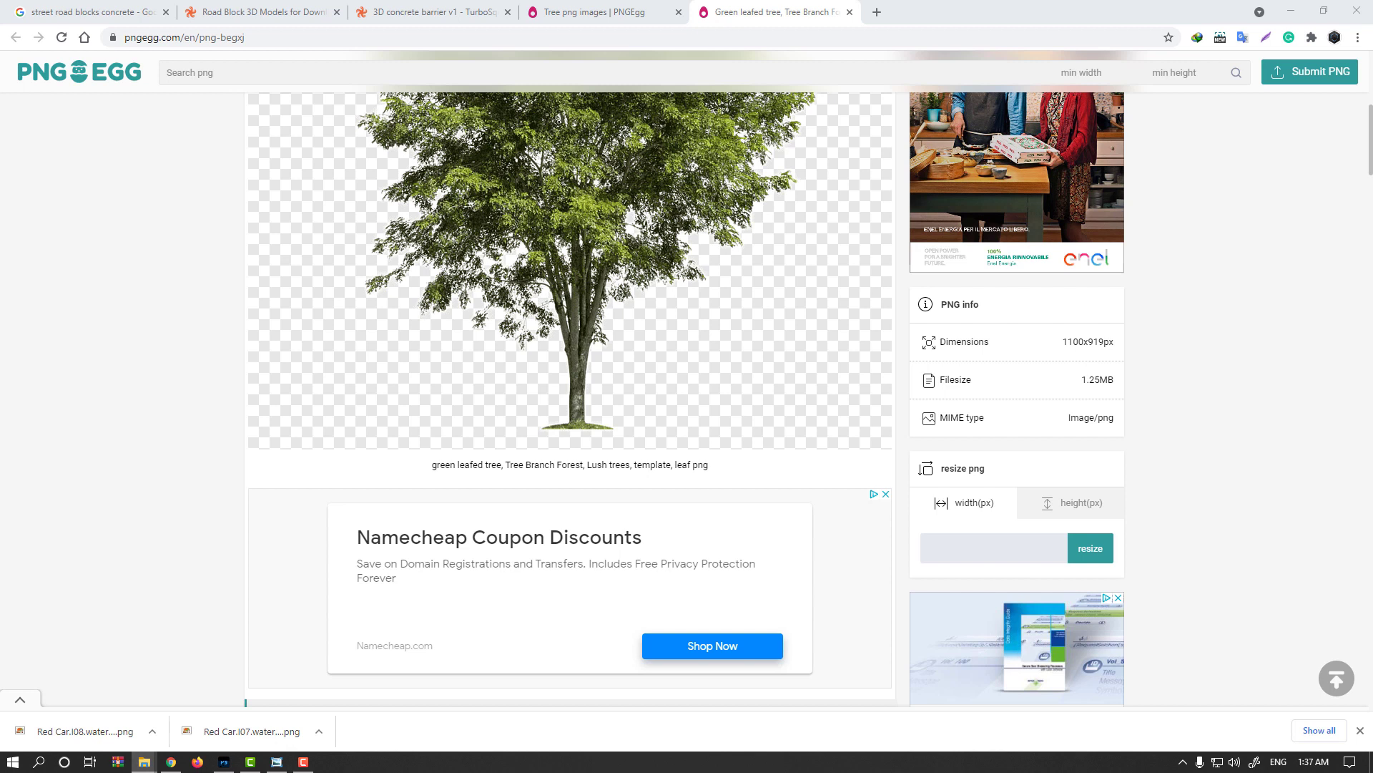
Return to Photoshop, place the Tree_01 cutout on the grass at the scene's left edge, and move its layer above Exposure 1.
click(224, 761)
key(ctrl+t)
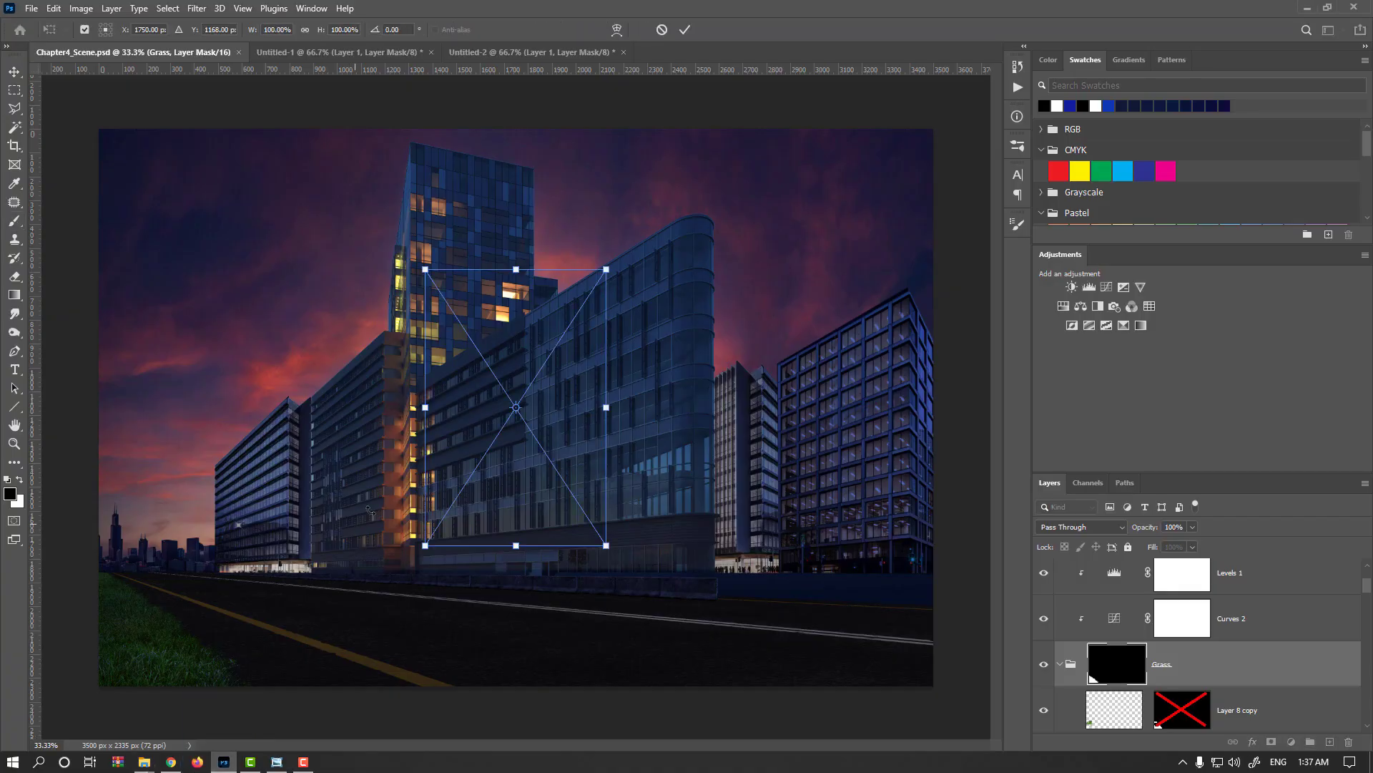
drag(488, 467, 128, 582)
key(Return)
key(b)
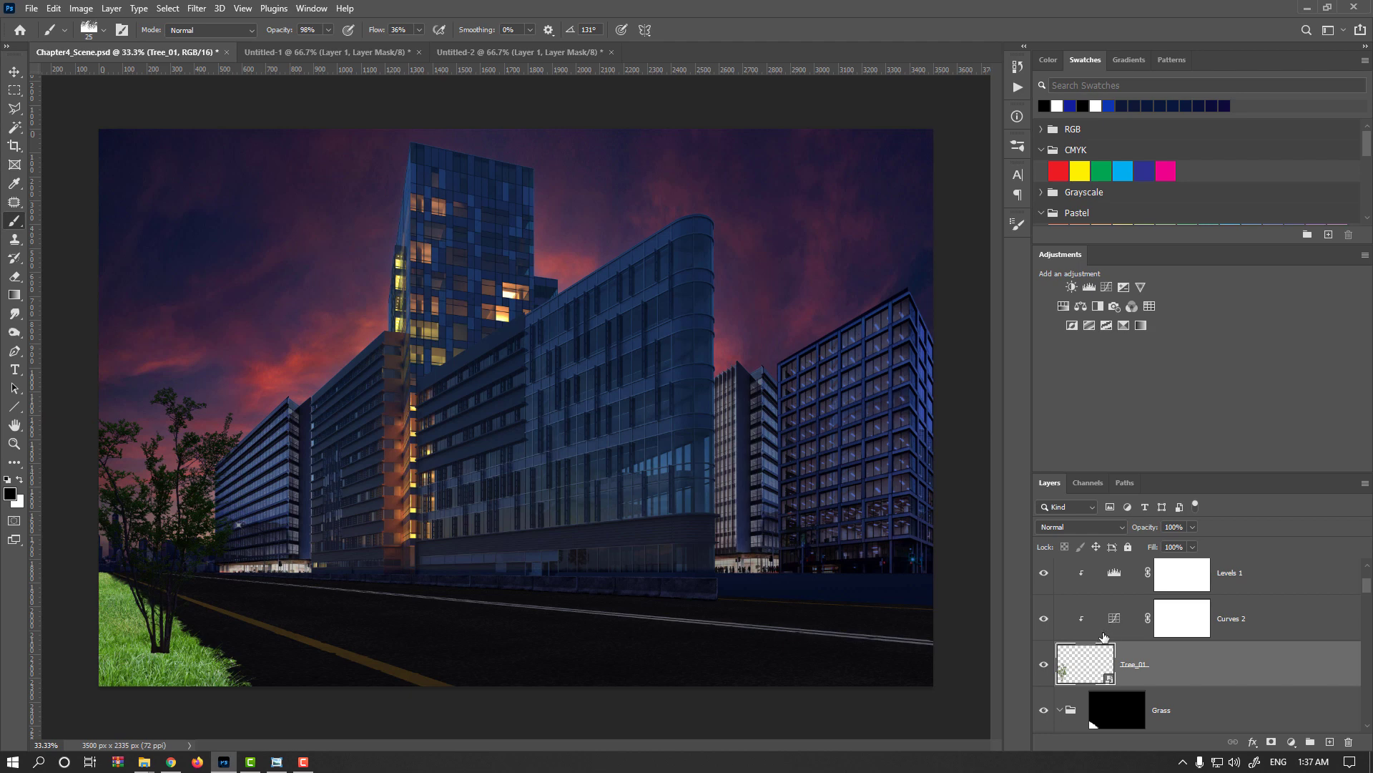
drag(1104, 637, 1127, 503)
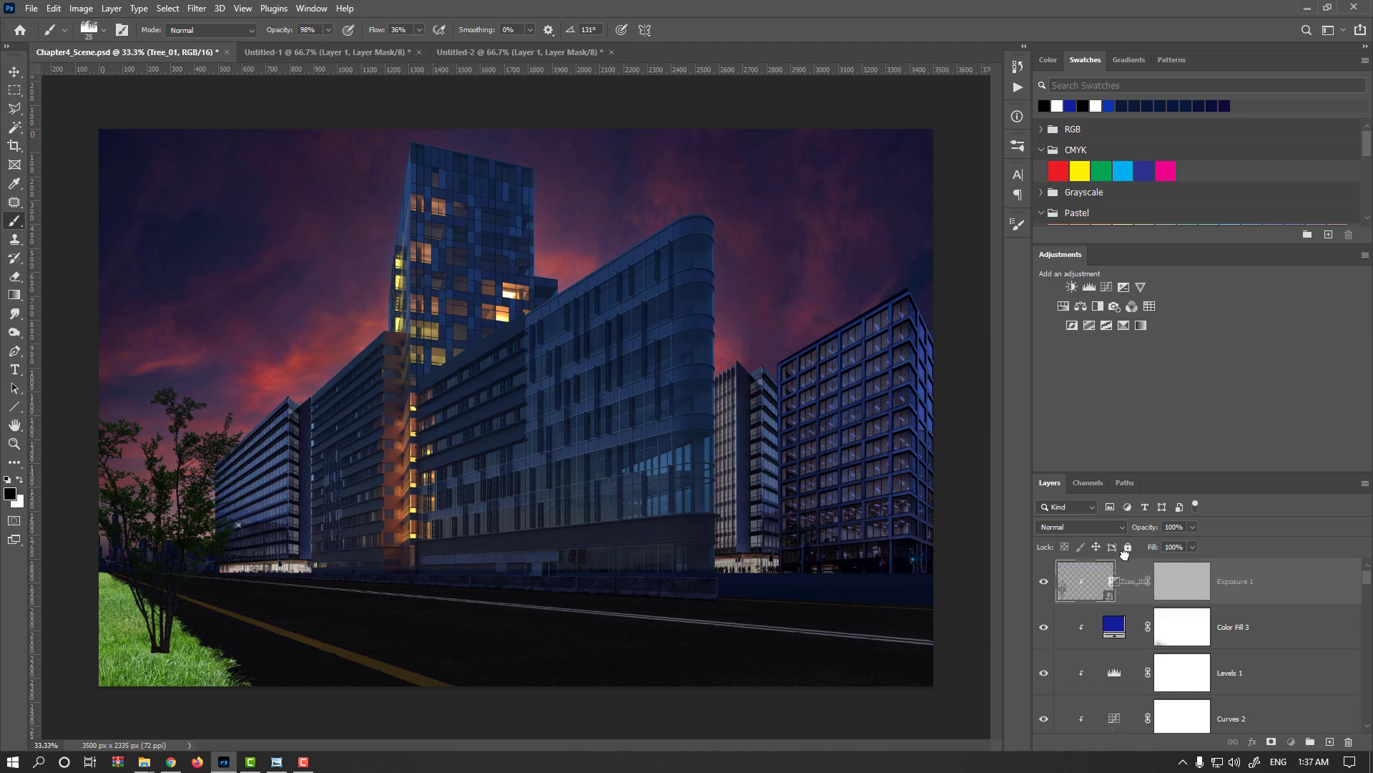
drag(1125, 555, 1122, 560)
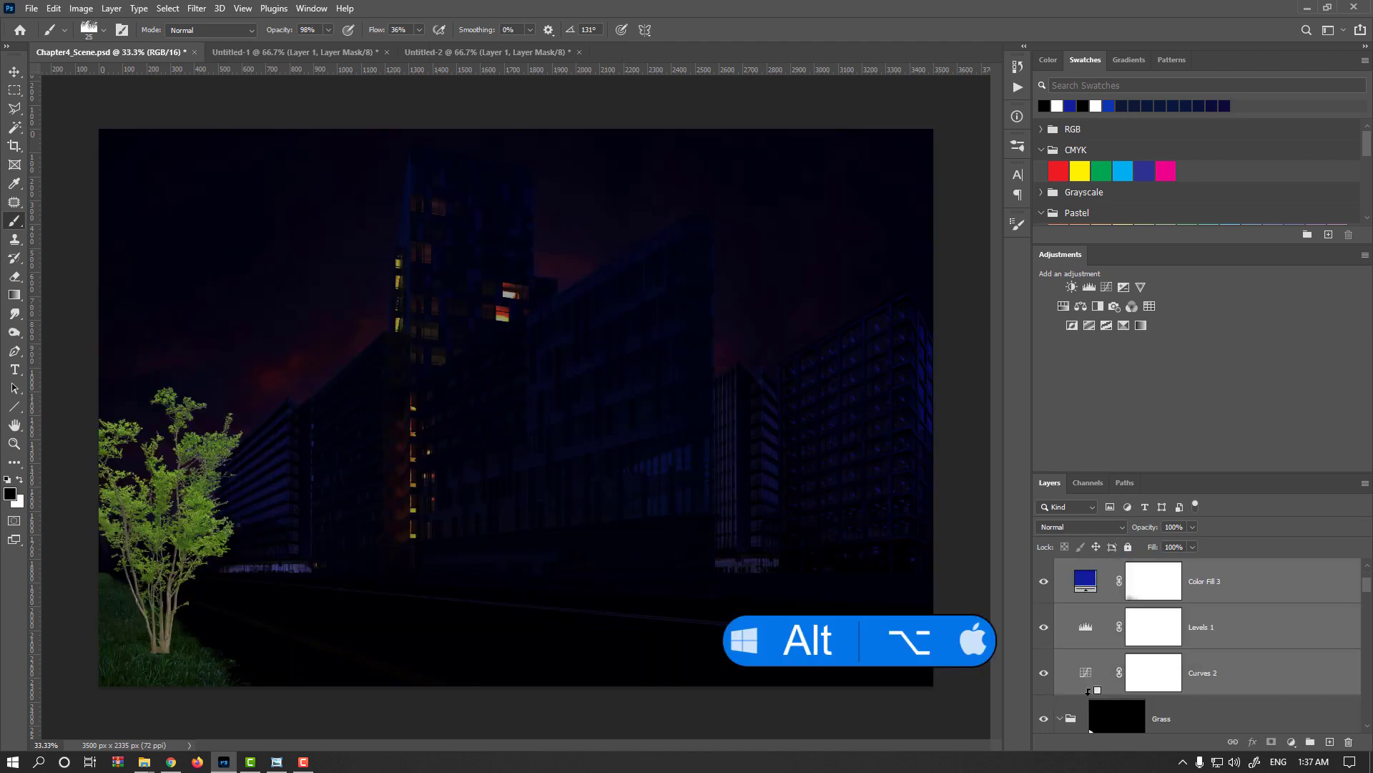
Clip Curves 2, Levels 1, Color Fill 3 and Exposure 1 to the Grass group again.
alt+click(1088, 691)
click(1101, 647)
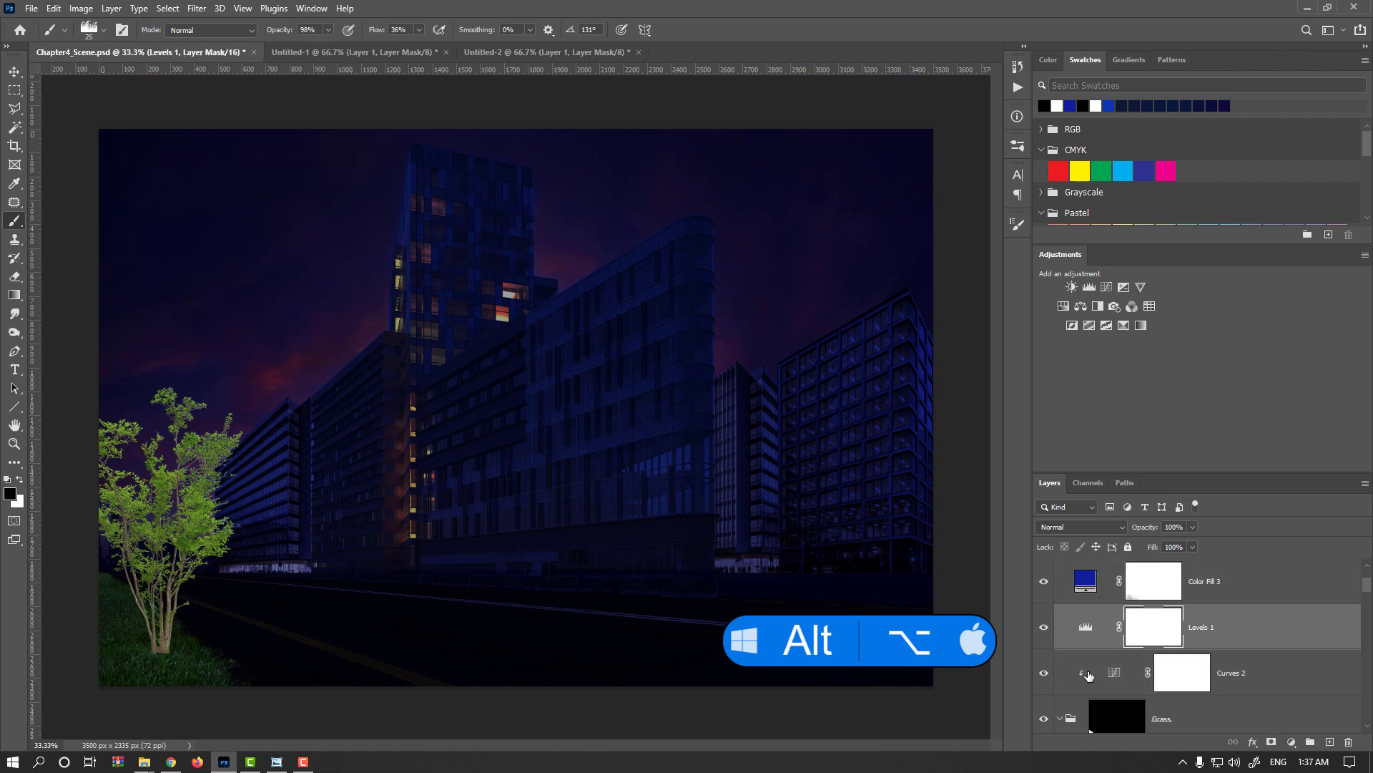
click(1095, 652)
alt+click(1096, 647)
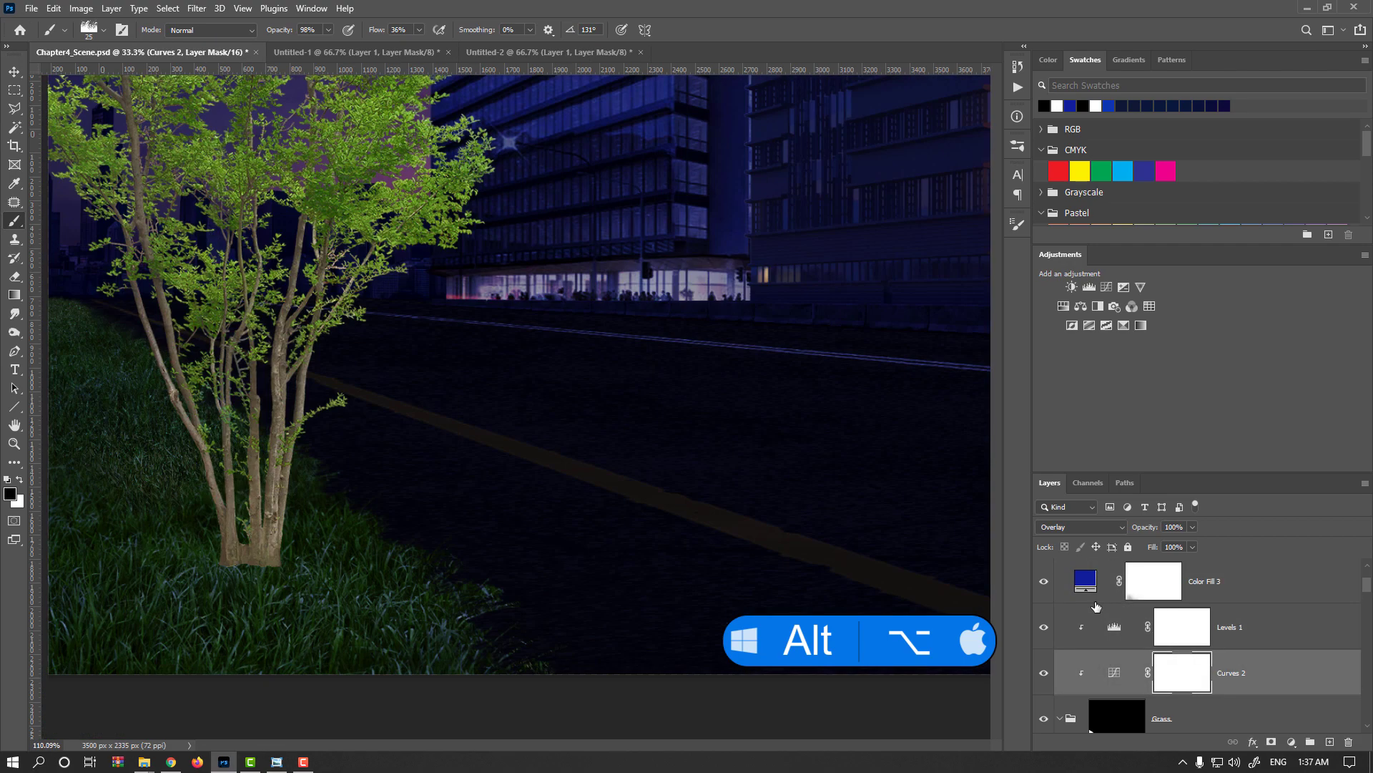
click(1095, 604)
alt+click(1097, 605)
scroll(1102, 608, up, 2)
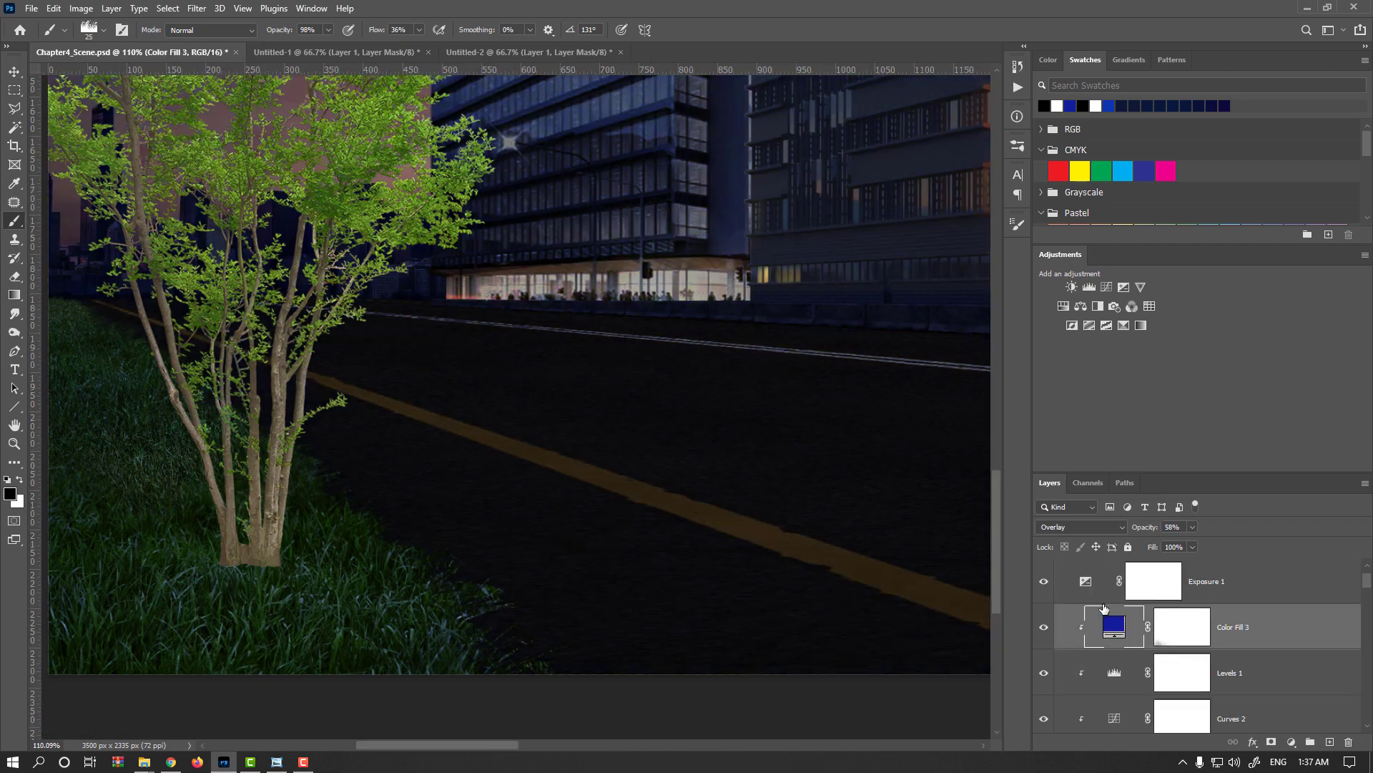
alt+click(1114, 621)
scroll(643, 529, down, 1)
scroll(644, 528, down, 3)
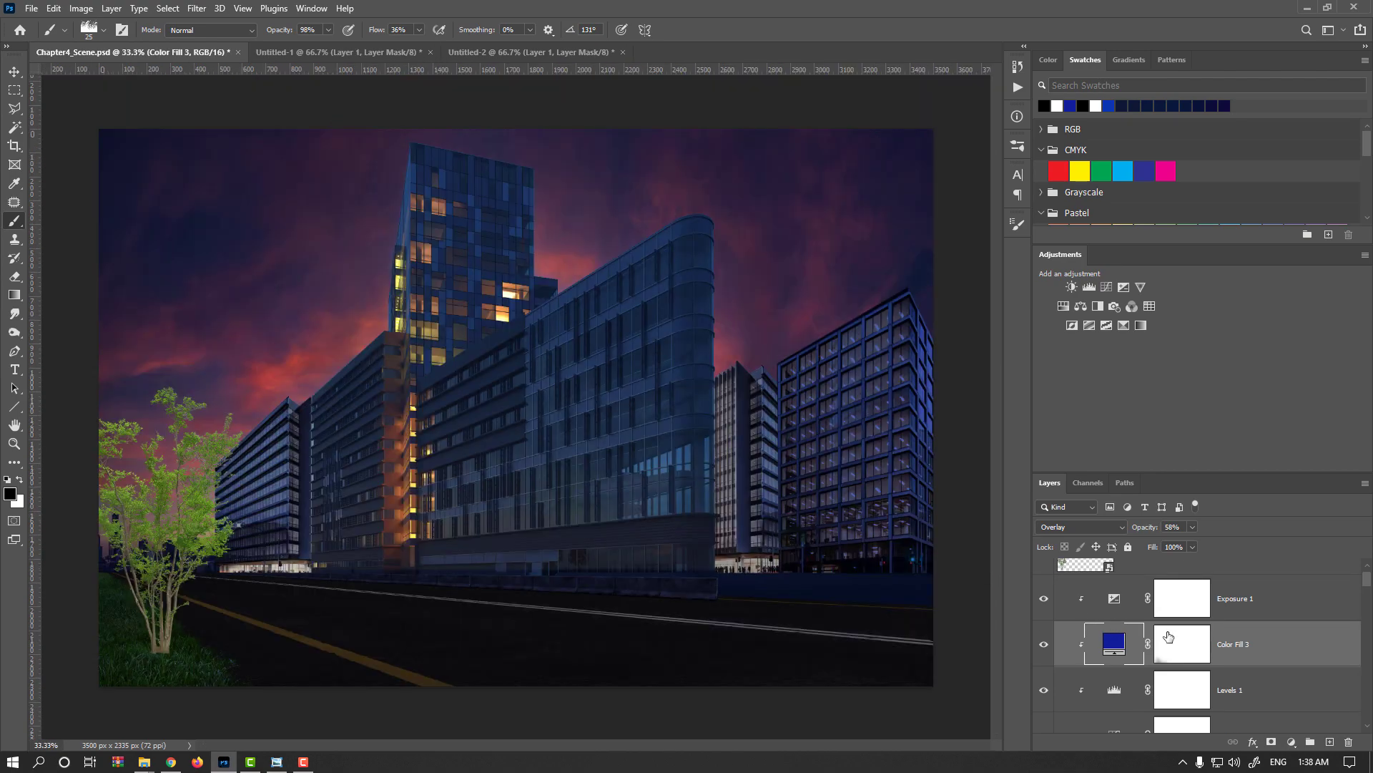
Group the collapsed Grass group with its adjustment layers from Exposure 1 to Curves 2, and name the new group Grass_Adjusted.
click(1111, 602)
scroll(1113, 606, down, 2)
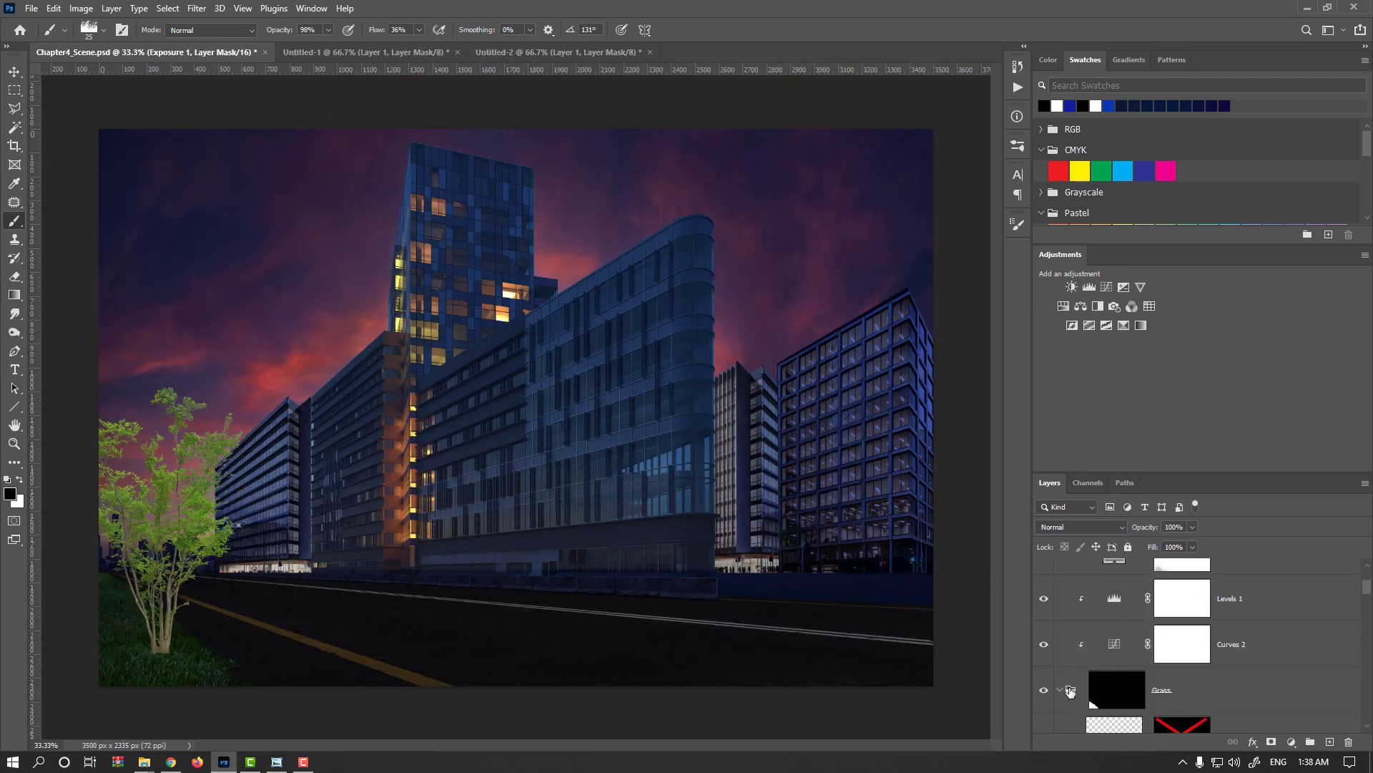
click(1065, 689)
shift+click(1113, 689)
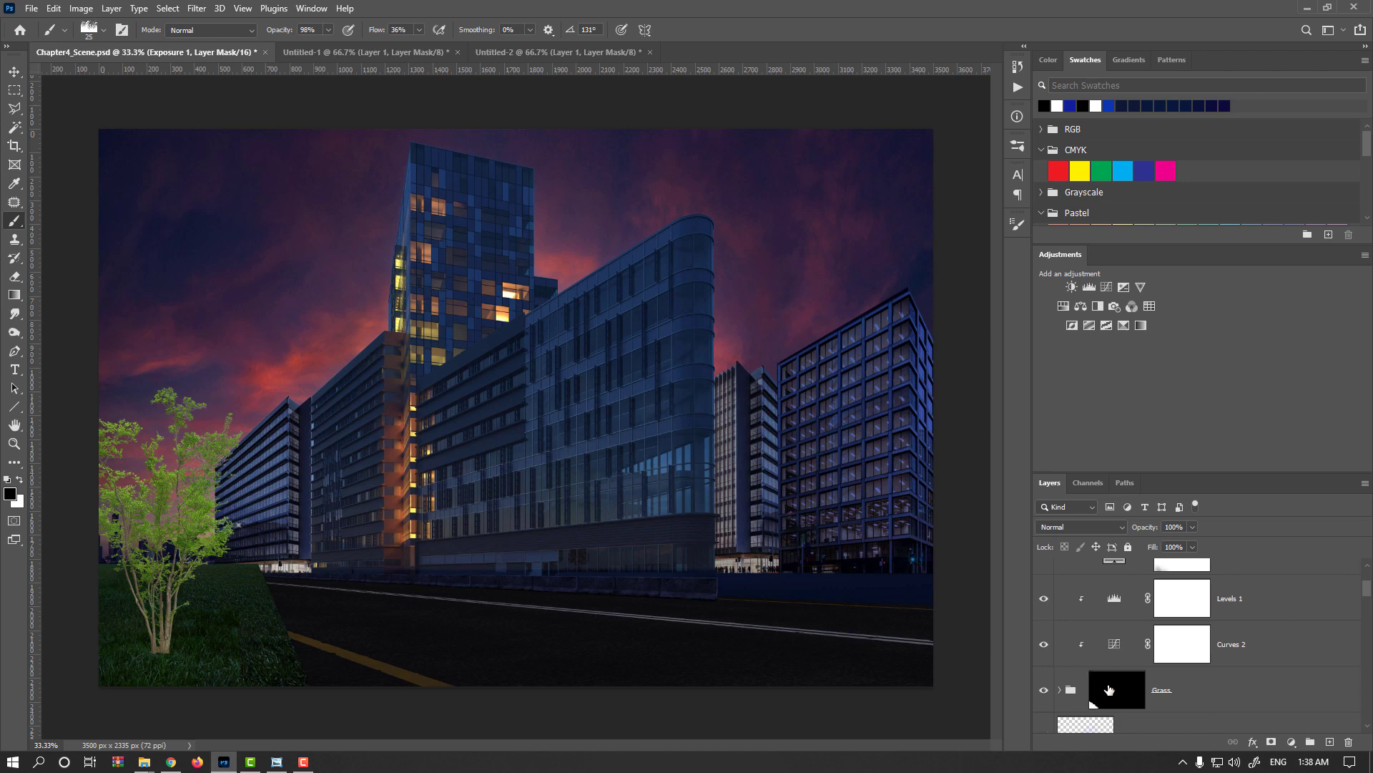
key(ctrl+g)
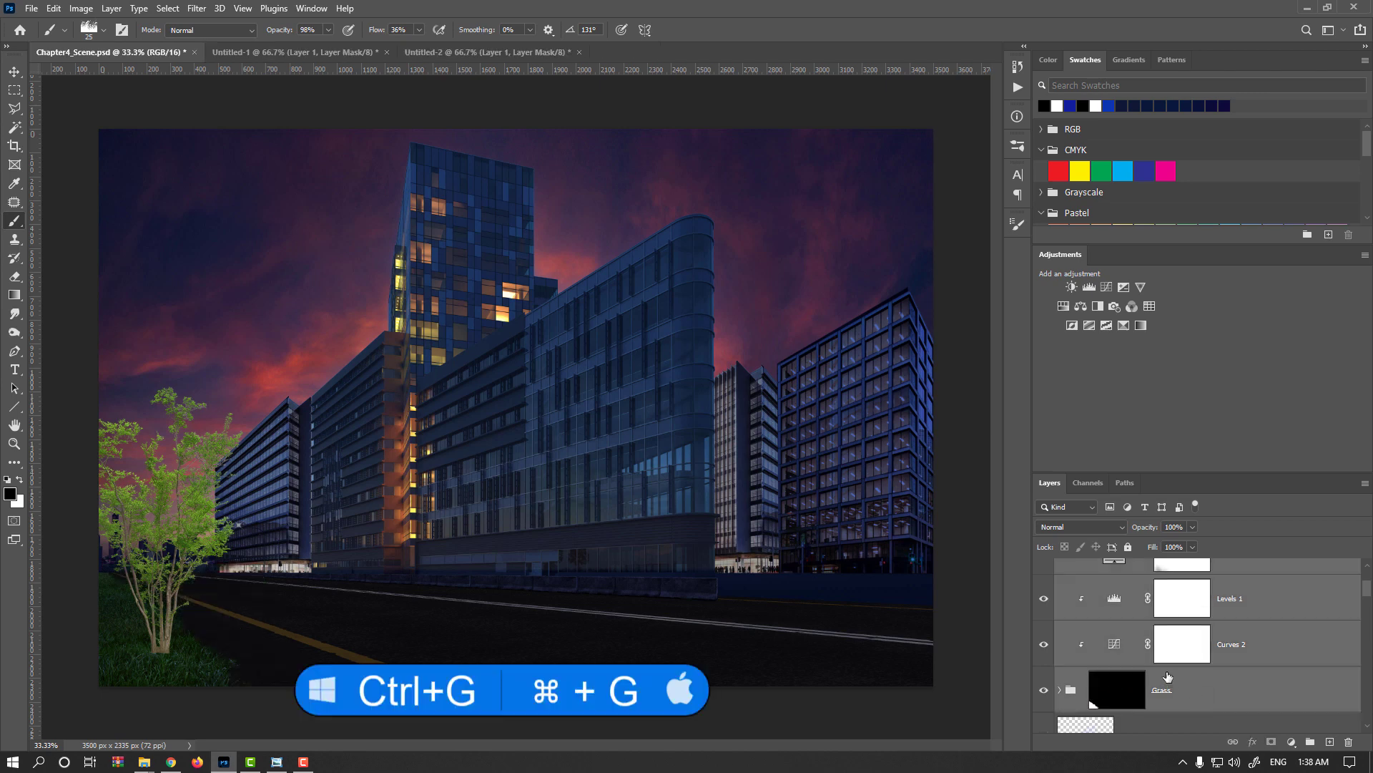
text(Gras)
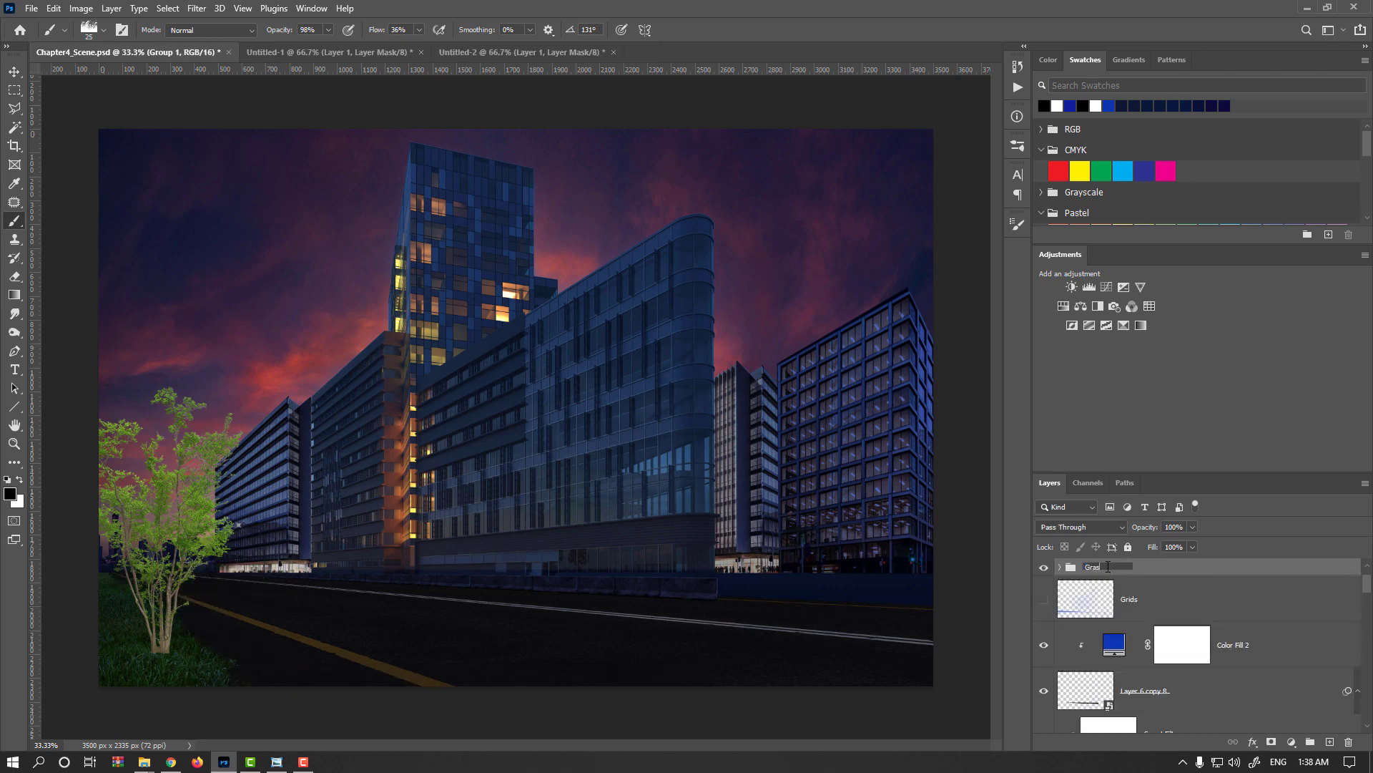
text(s_Adjusted)
key(Return)
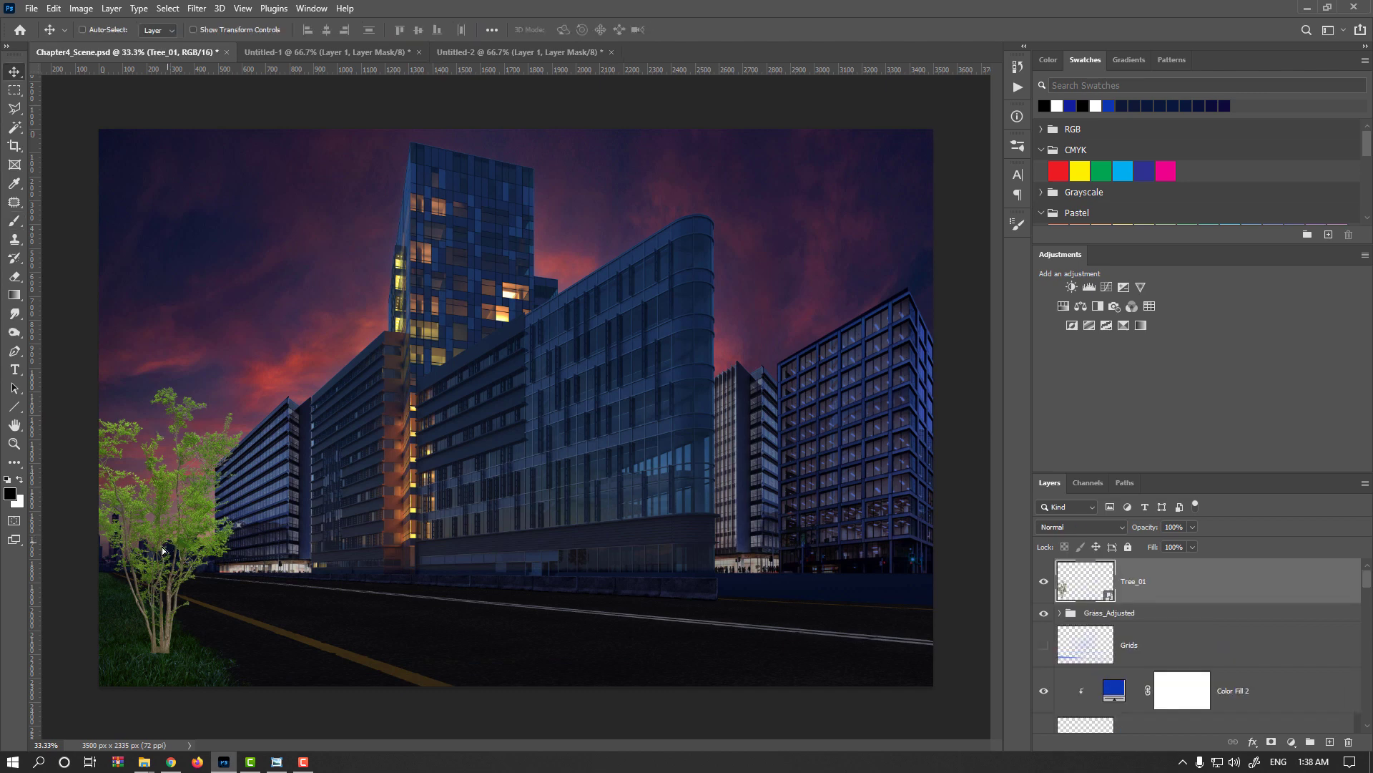
Shift the Tree_01 layer toward the scene's left edge and scale it to about 129%.
drag(170, 541, 129, 563)
key(ctrl+t)
drag(204, 398, 229, 363)
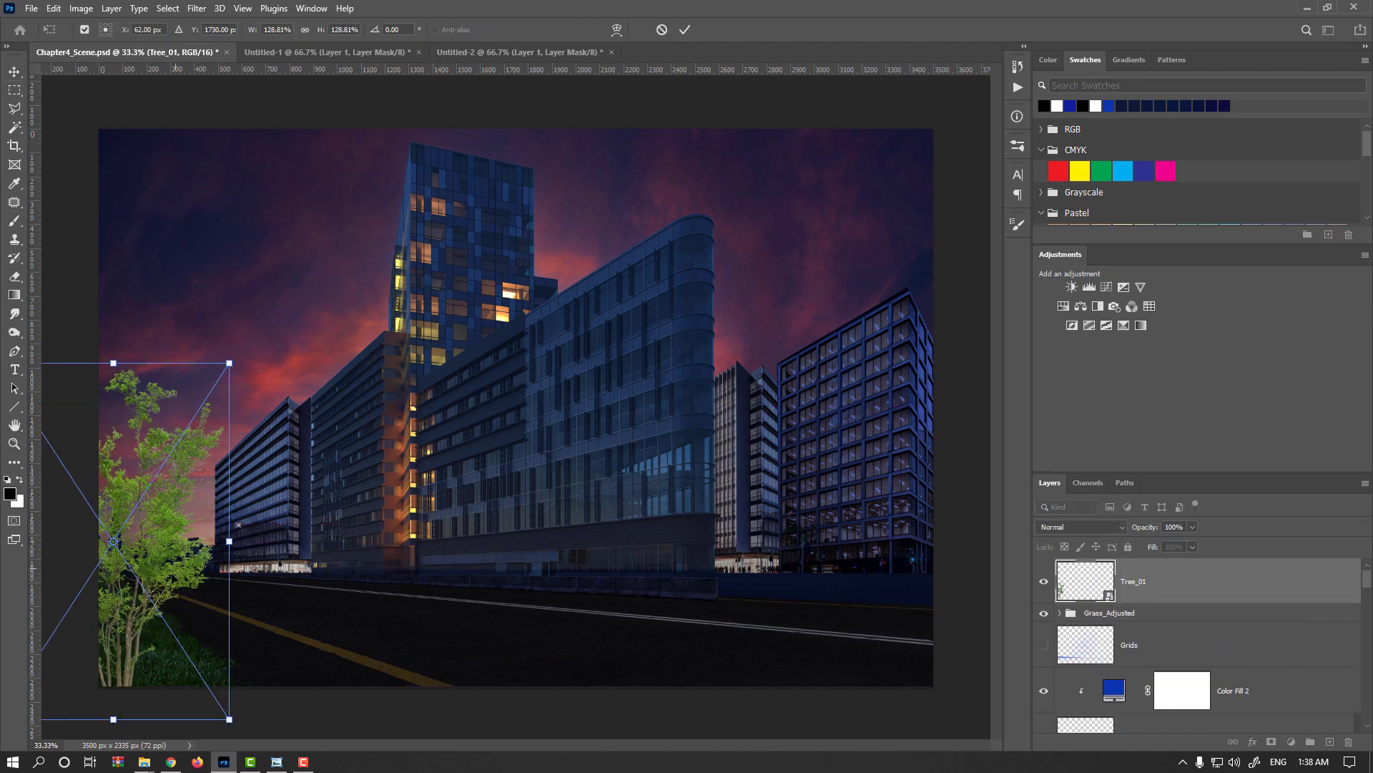
Try the tree flipped horizontally, move it closer to the image's left edge, and flip it back.
right_click(172, 578)
click(208, 564)
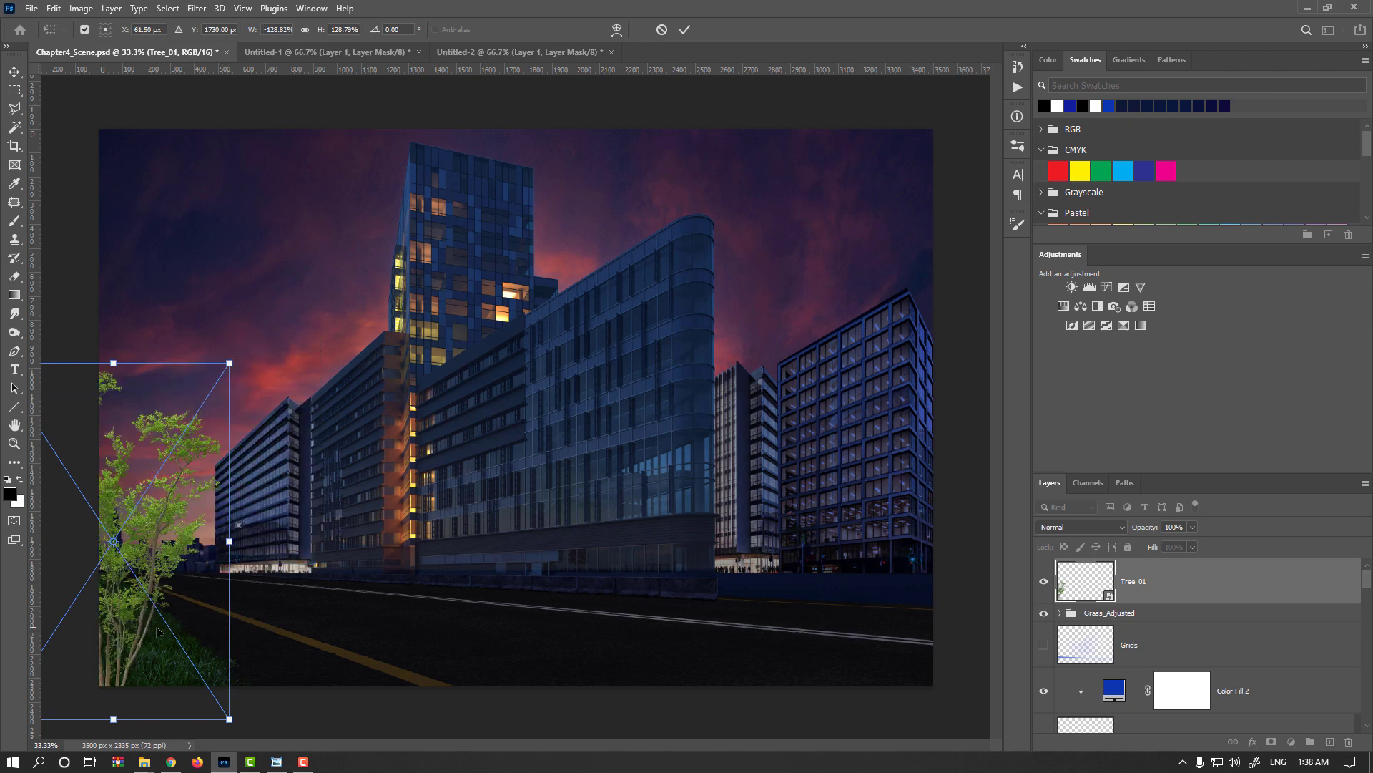
drag(158, 630, 102, 635)
right_click(187, 602)
click(191, 576)
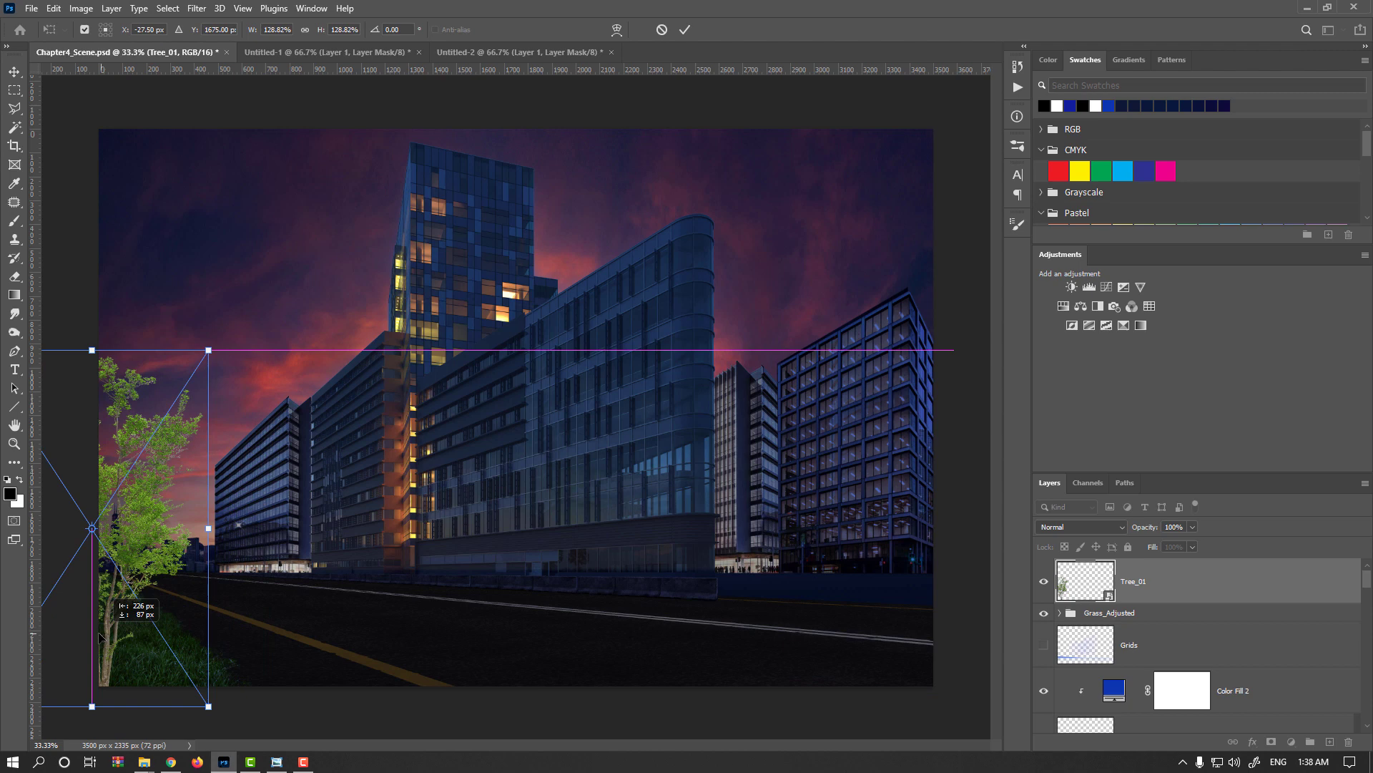
Try different tree sizes and positions on the grass, and apply the transform at 111.97% scale.
drag(208, 349, 272, 266)
drag(151, 595, 122, 600)
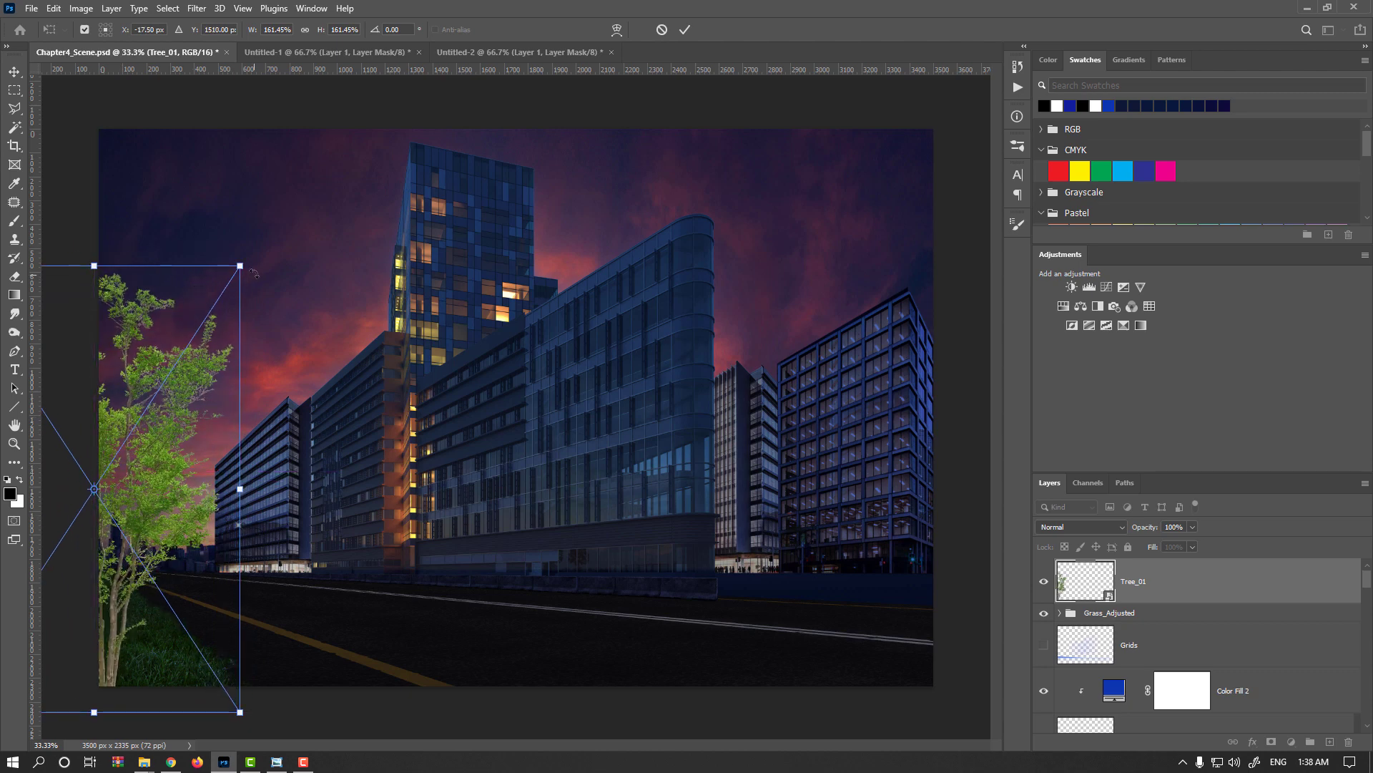
drag(241, 266, 160, 373)
drag(120, 568, 174, 542)
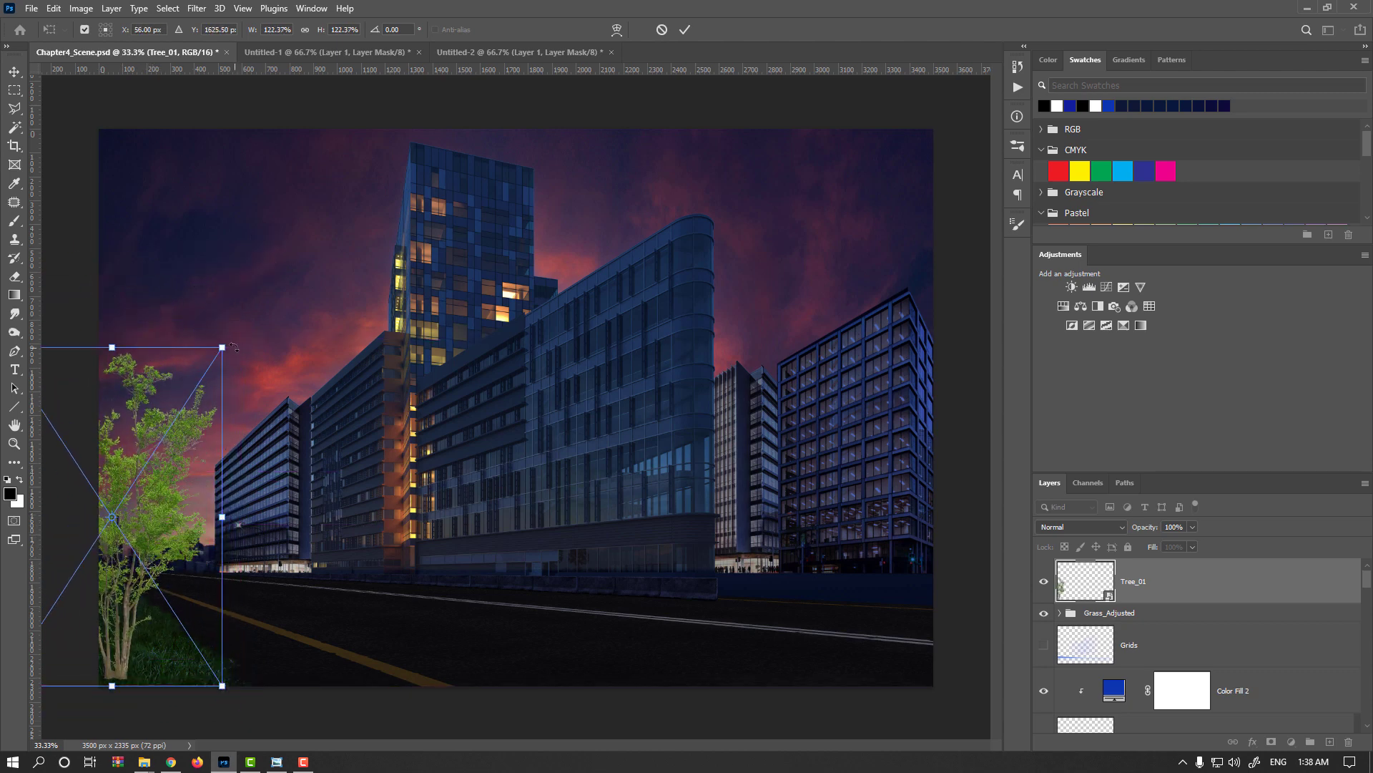
drag(222, 348, 205, 377)
drag(139, 606, 315, 610)
key(Return)
Scale the Tree_01 layer down to 86.58% and reposition it on the grass beside the image's left edge.
scroll(129, 616, up, 1)
key(ctrl+t)
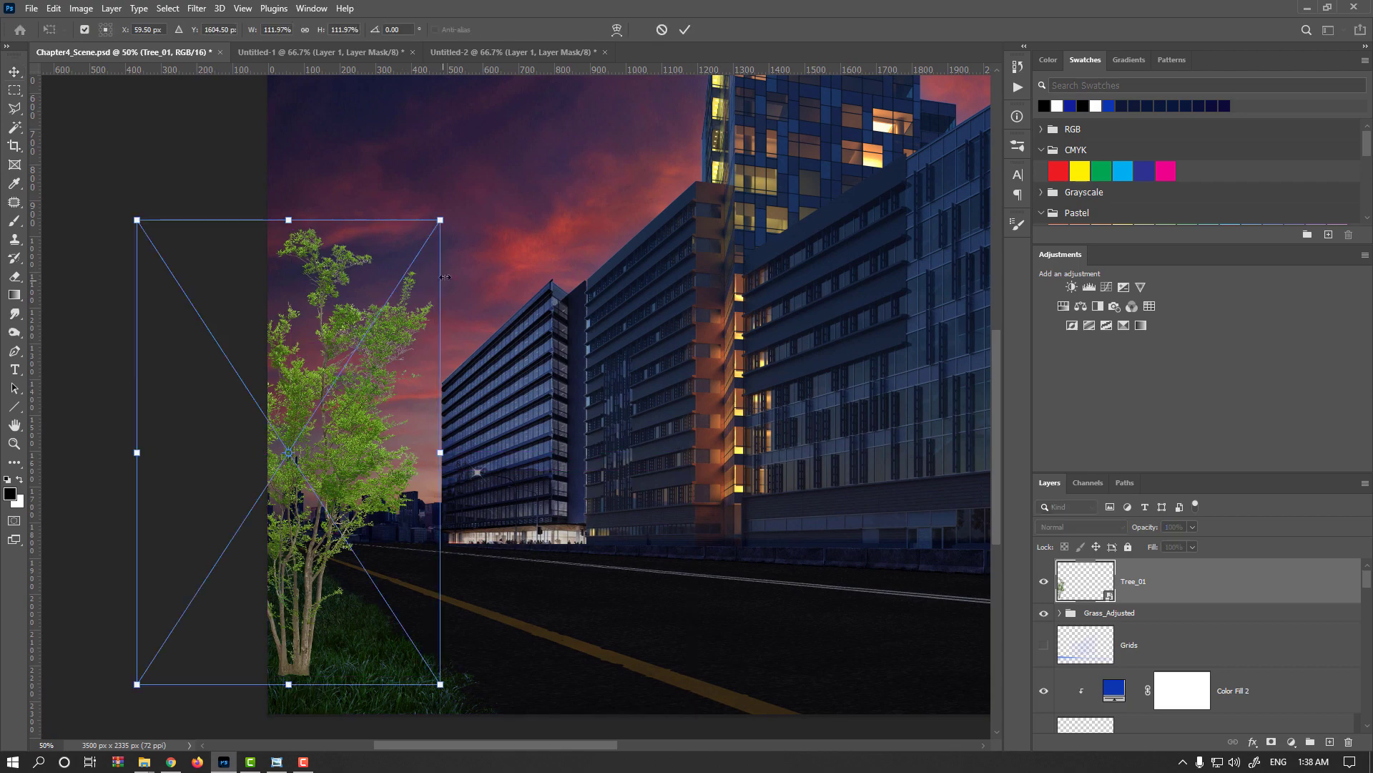
drag(437, 225, 354, 361)
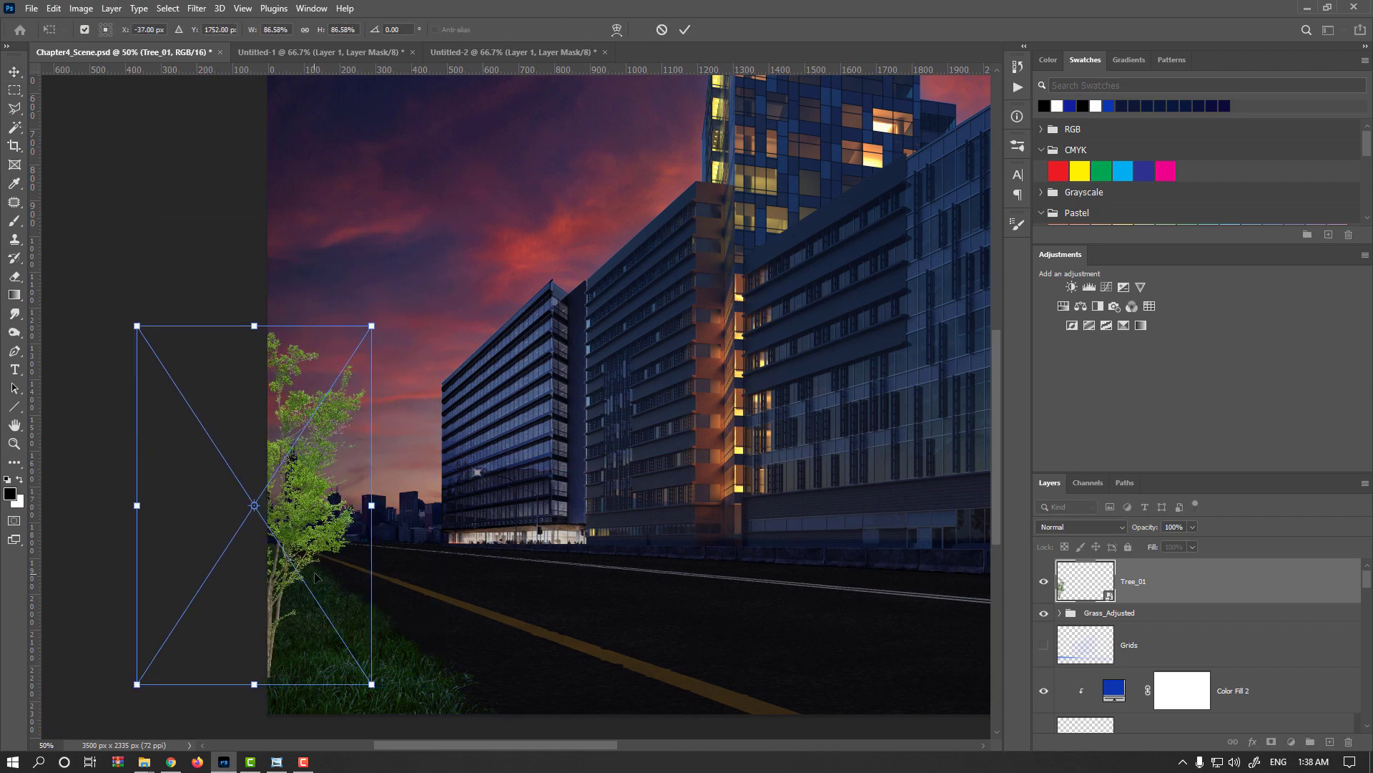
drag(308, 568, 331, 568)
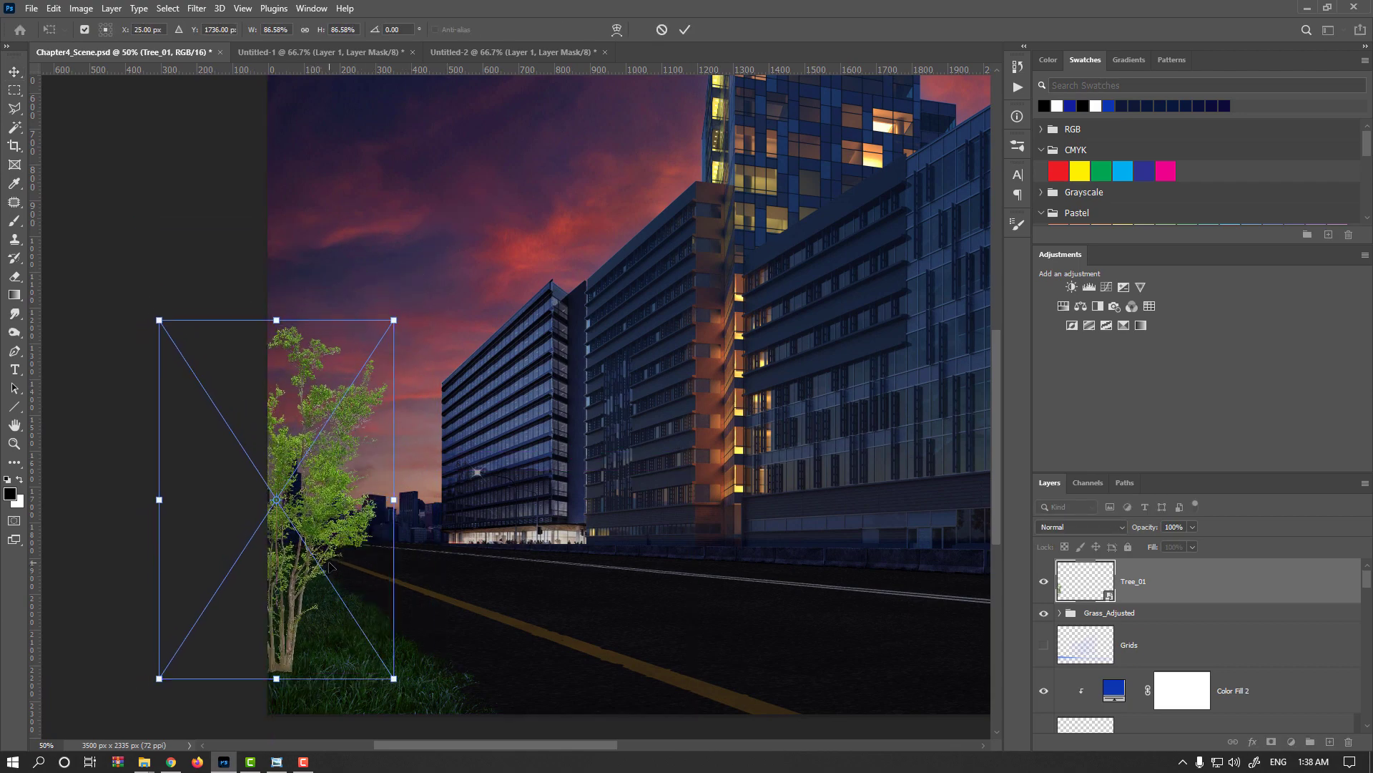
key(Return)
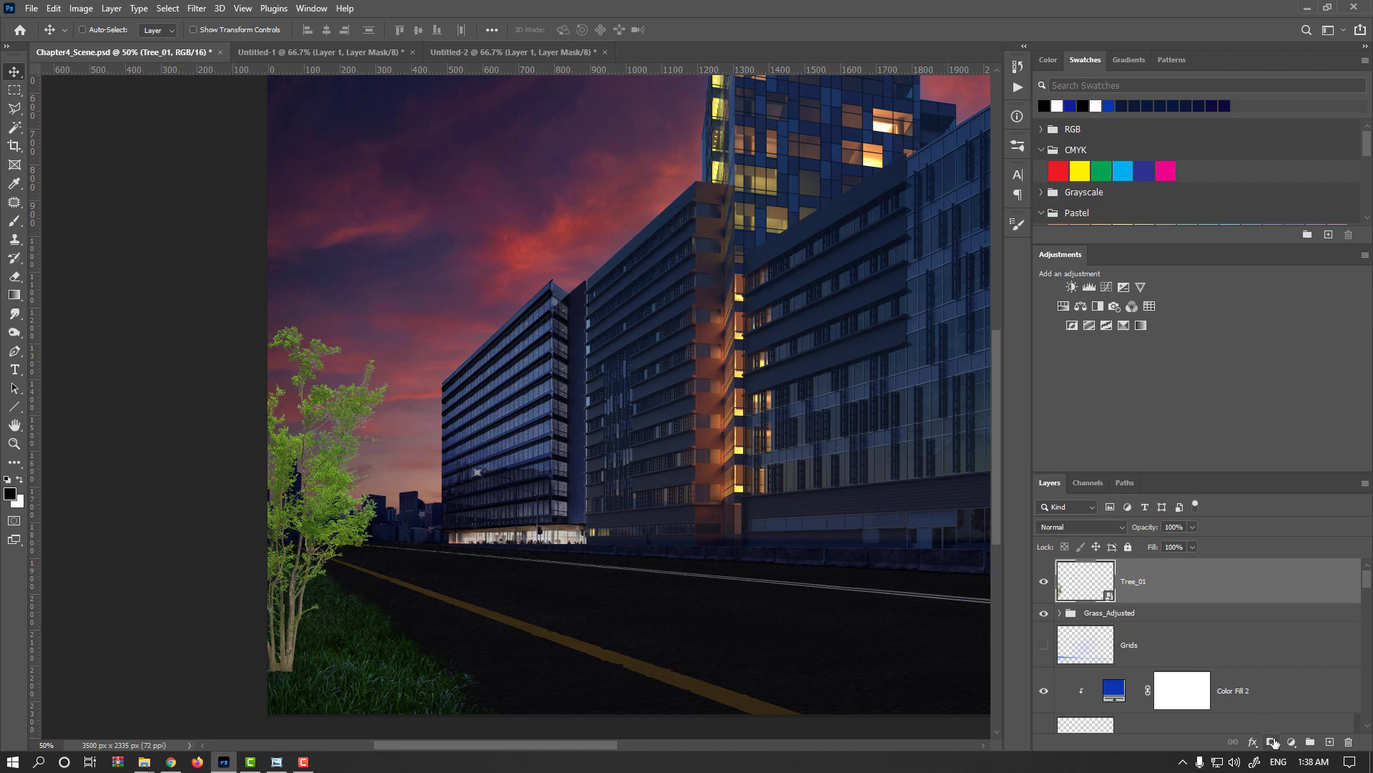
Add a layer mask to Tree_01 and choose a grass-shaped brush with its angle set to 0°.
click(1272, 742)
key(b)
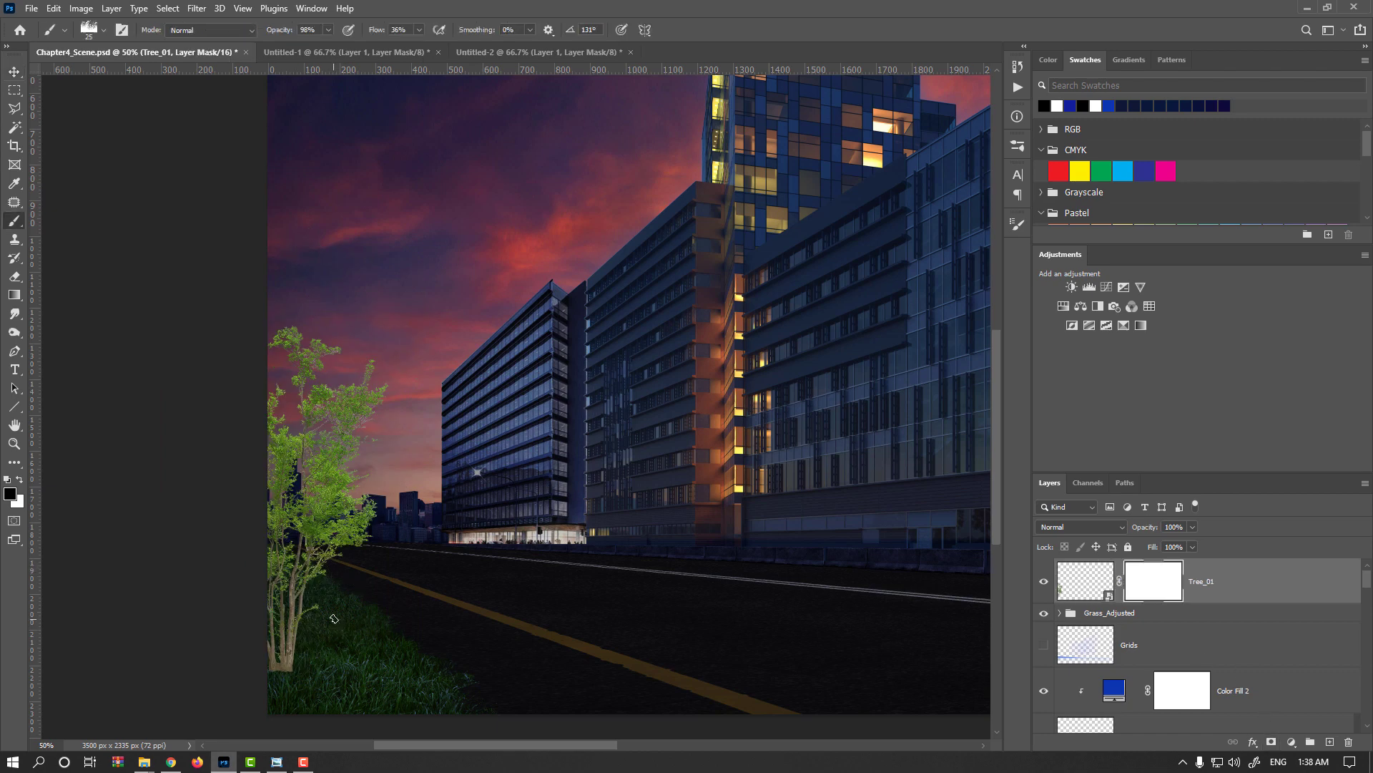
right_click(531, 398)
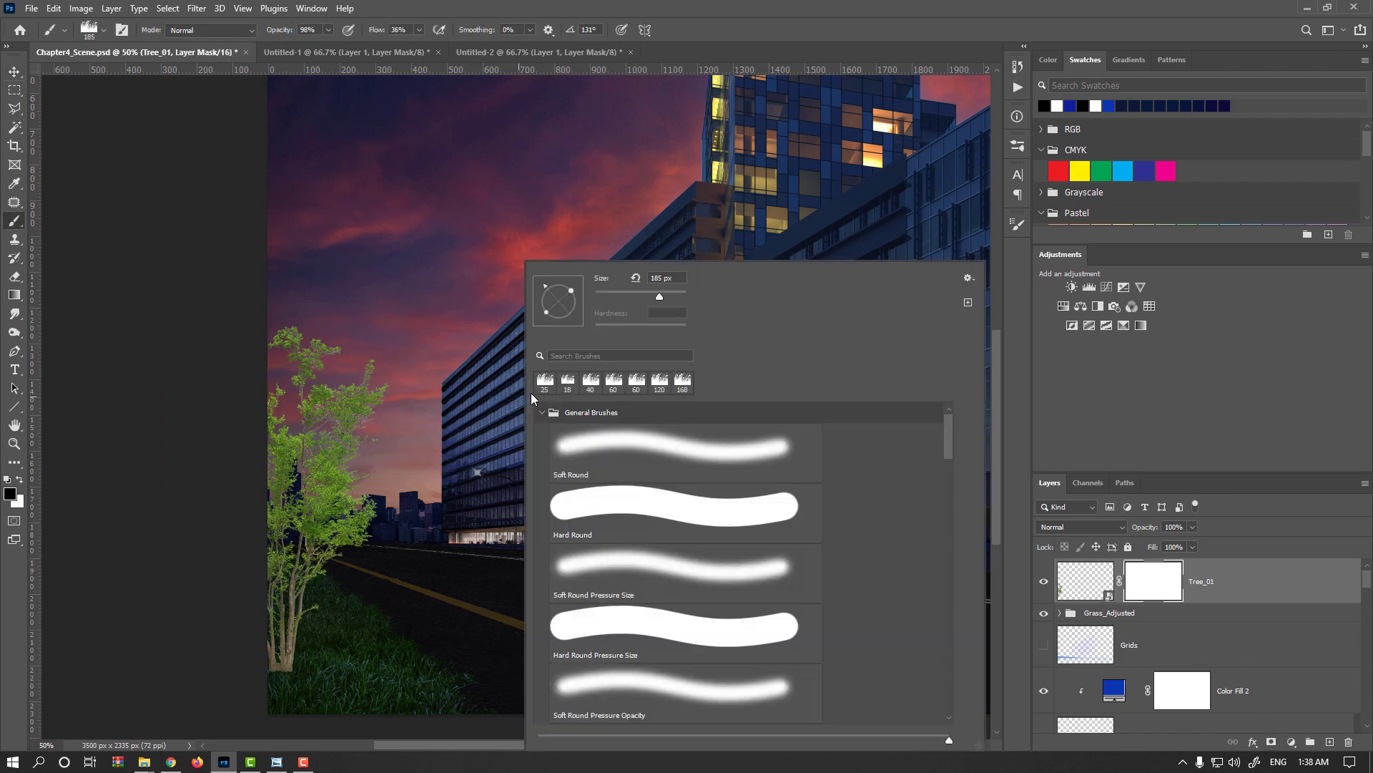
click(590, 381)
click(646, 382)
mouse_move(548, 293)
mouse_down()
mouse_move(559, 282)
mouse_move(577, 301)
mouse_up()
Mask the base of the tree trunk into the grass with black brush strokes, setting opacity to 100% and flow to 62%.
click(323, 598)
drag(312, 594, 355, 595)
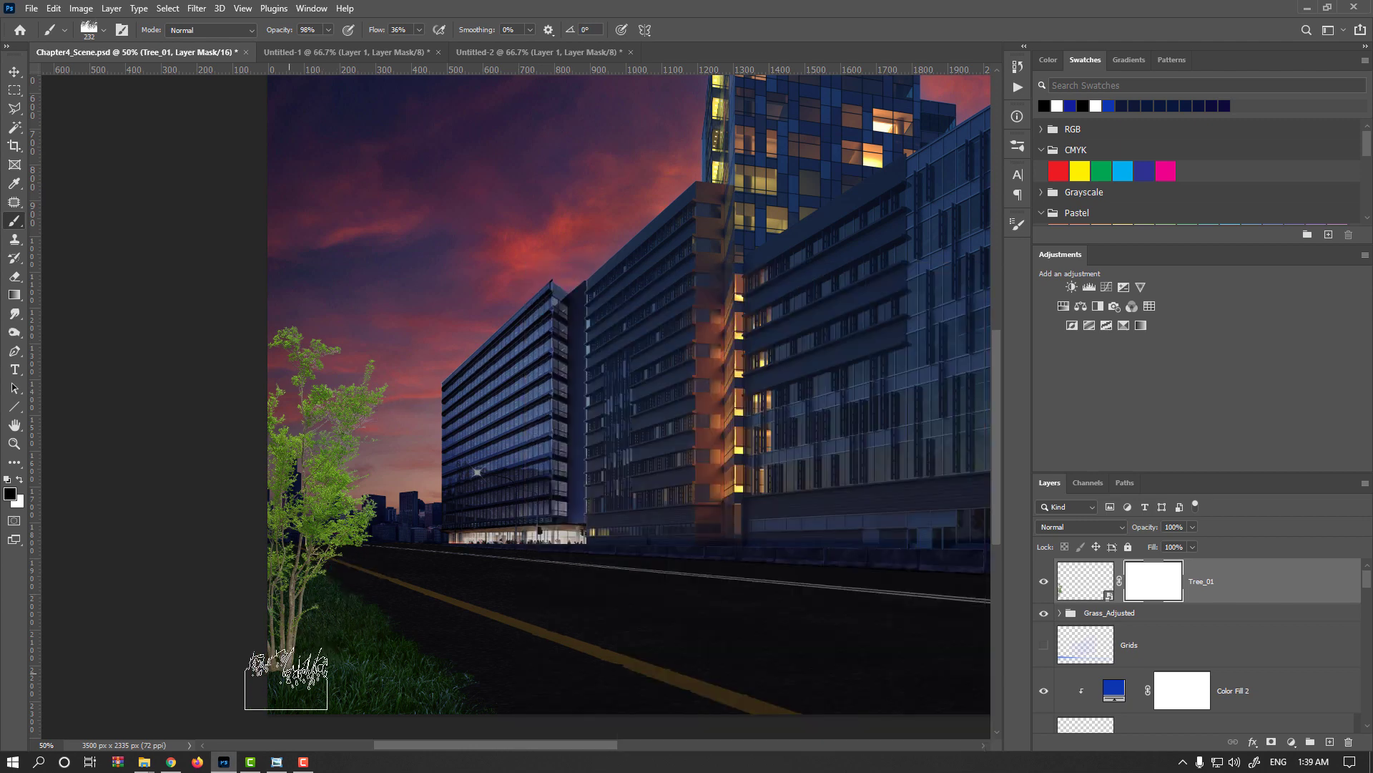
drag(298, 671, 269, 674)
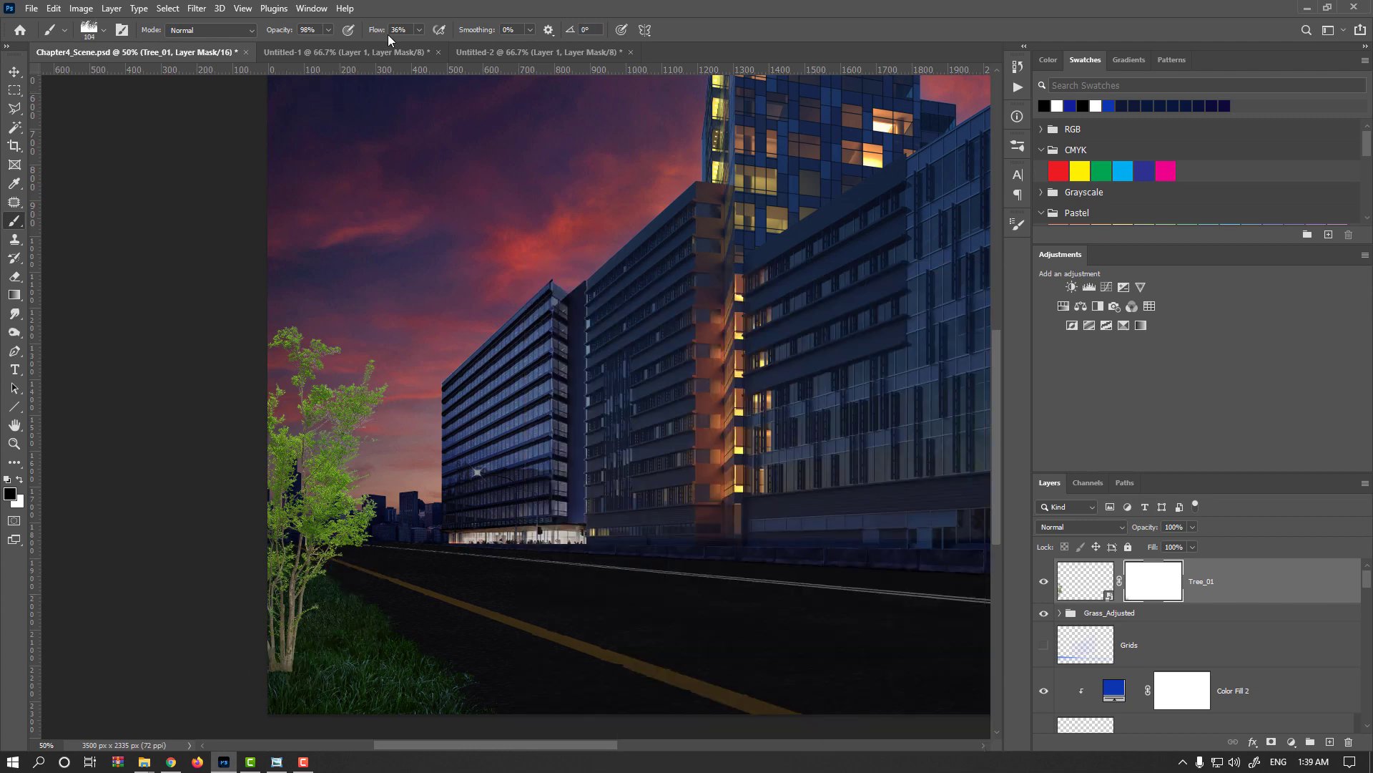
drag(377, 30, 485, 30)
key(0)
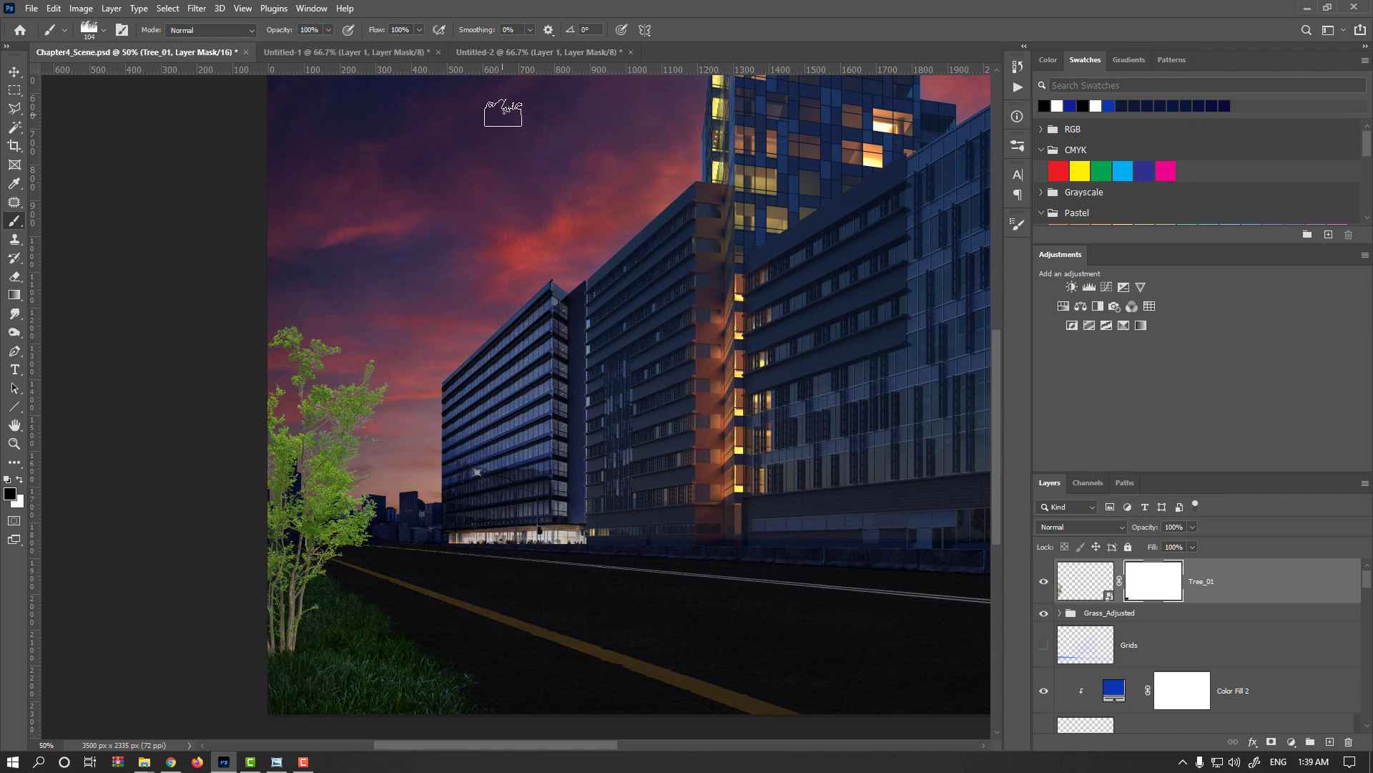
drag(377, 36, 349, 32)
mouse_move(301, 674)
mouse_down()
mouse_move(323, 674)
mouse_move(308, 662)
mouse_move(319, 643)
mouse_move(264, 680)
mouse_up()
click(288, 670)
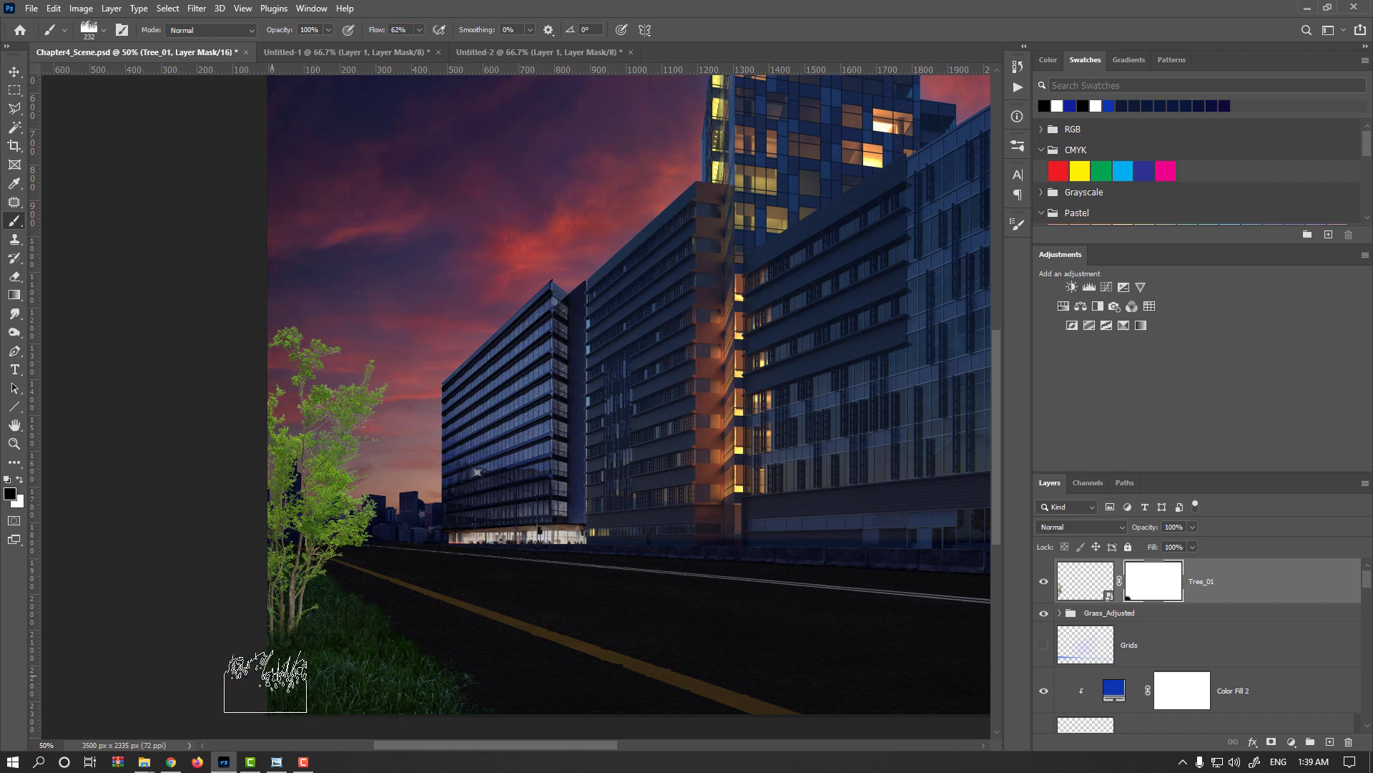
Unlink the mask from Tree_01 and move only the tree image slightly upward.
key(v)
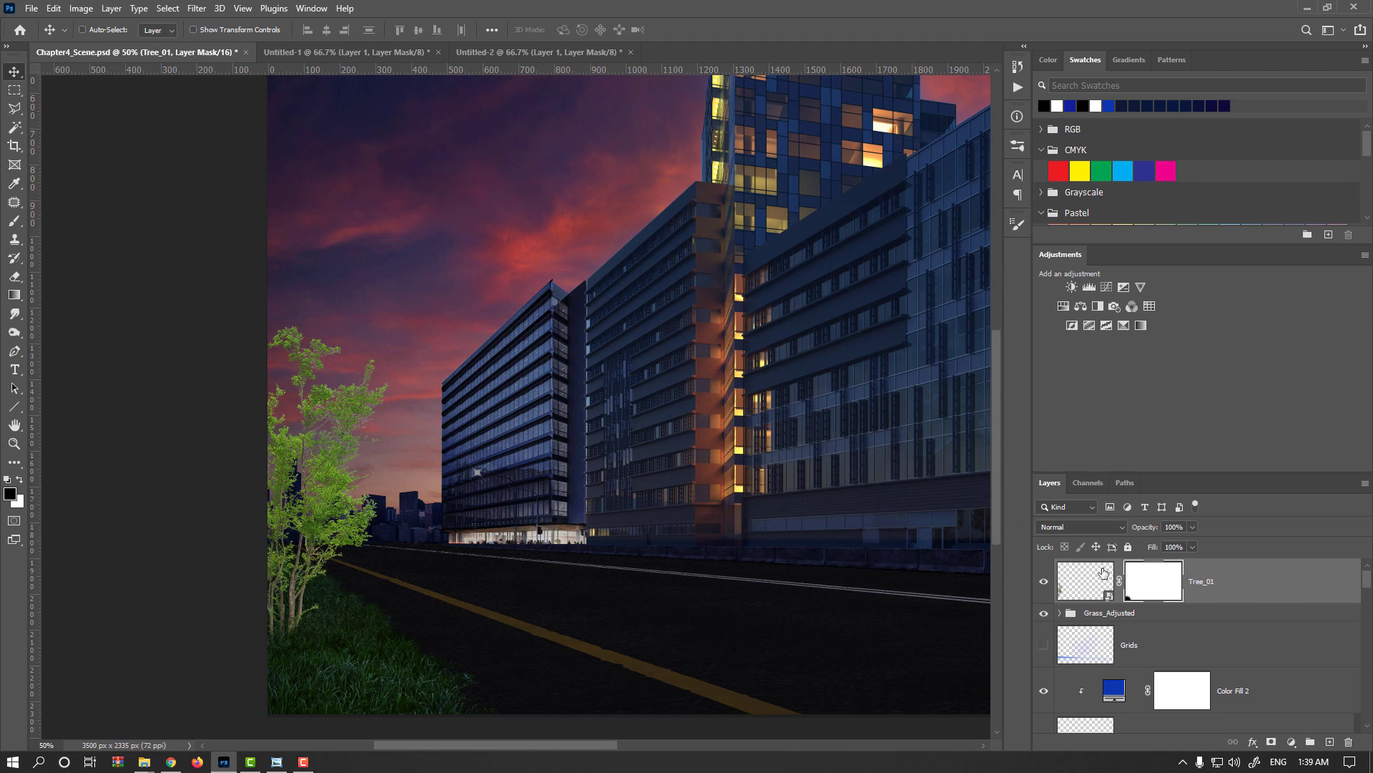
click(1119, 581)
click(1072, 594)
drag(315, 587, 321, 552)
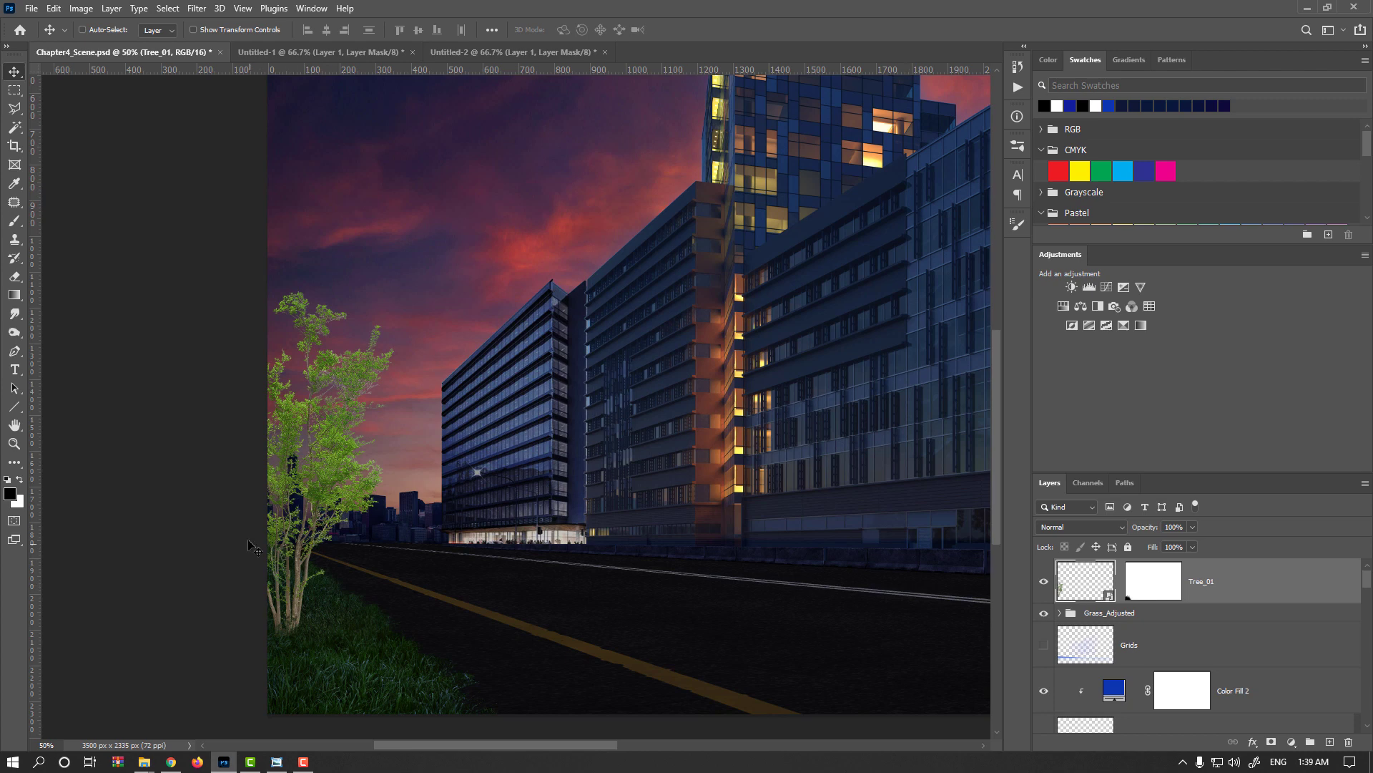
Scale the tree down to about 448 × 702 px and place its base on the grass near the road.
key(ctrl+t)
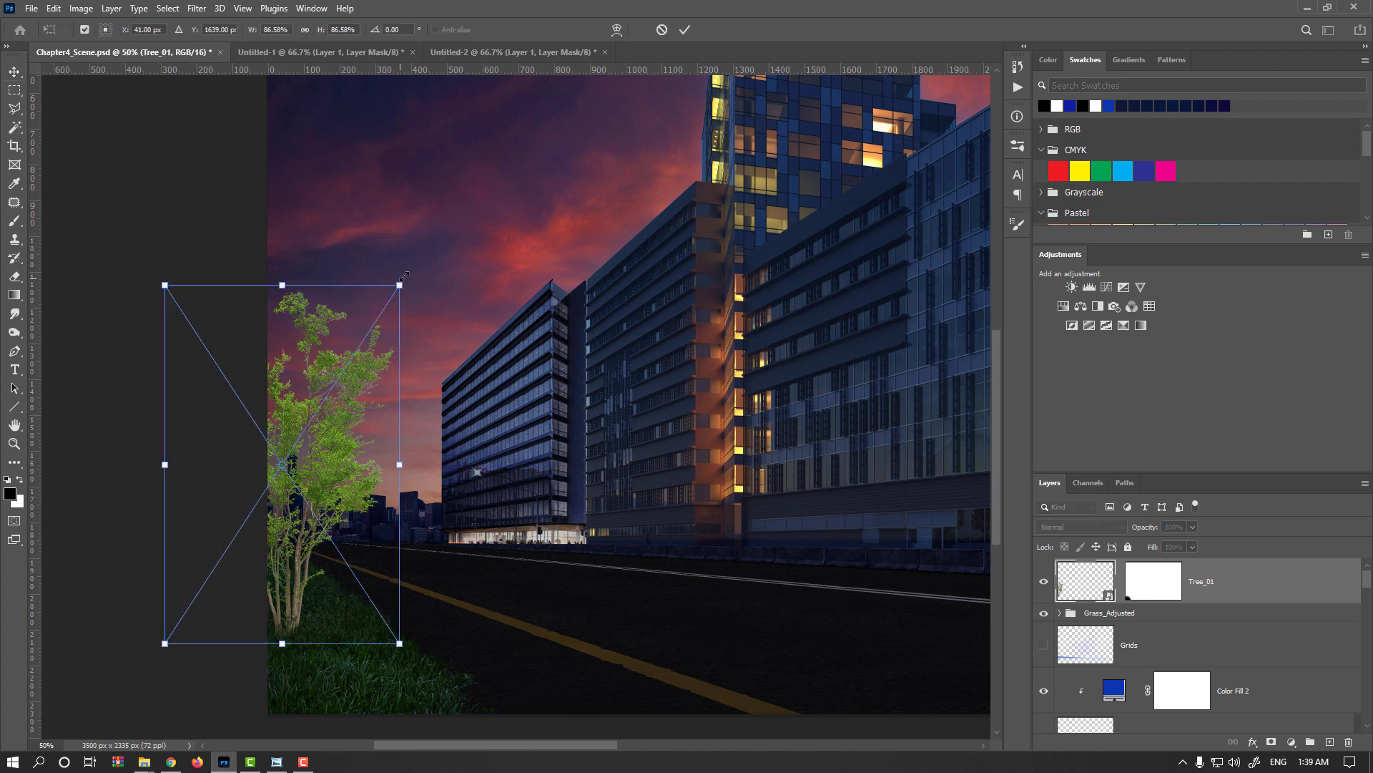
drag(398, 282, 349, 362)
drag(292, 552, 318, 544)
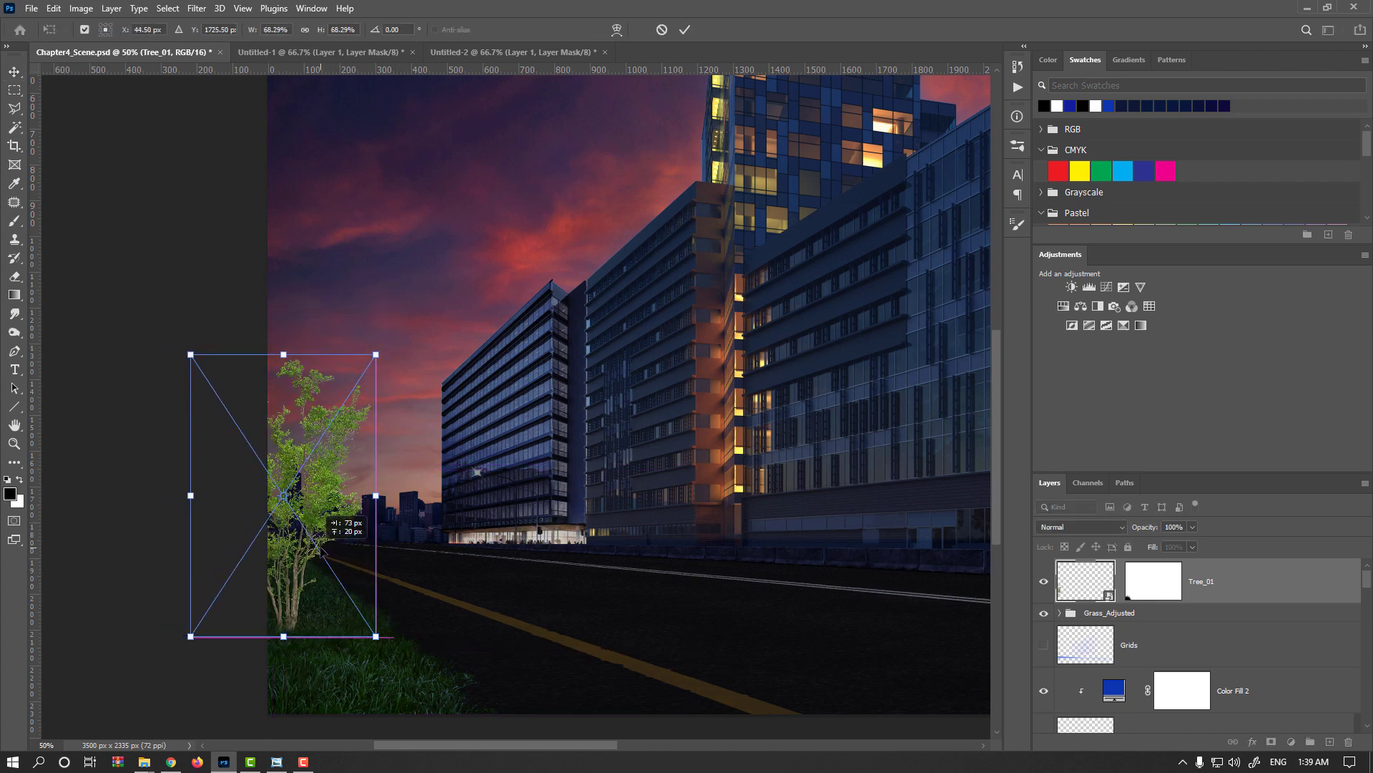
drag(375, 354, 370, 364)
drag(307, 568, 317, 576)
key(Return)
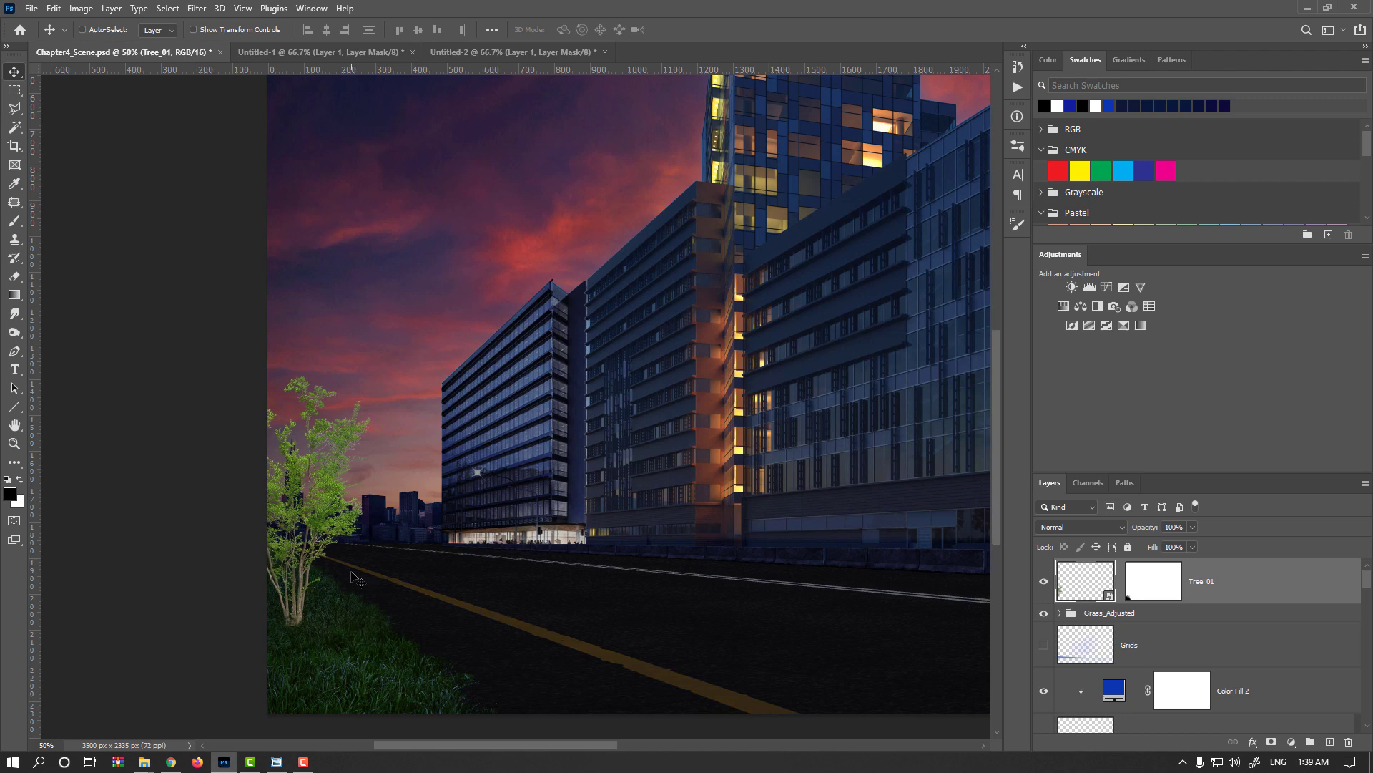
Darken the tree with a Curves smart filter by pulling the middle of the curve down.
key(ctrl)
key(ctrl+m)
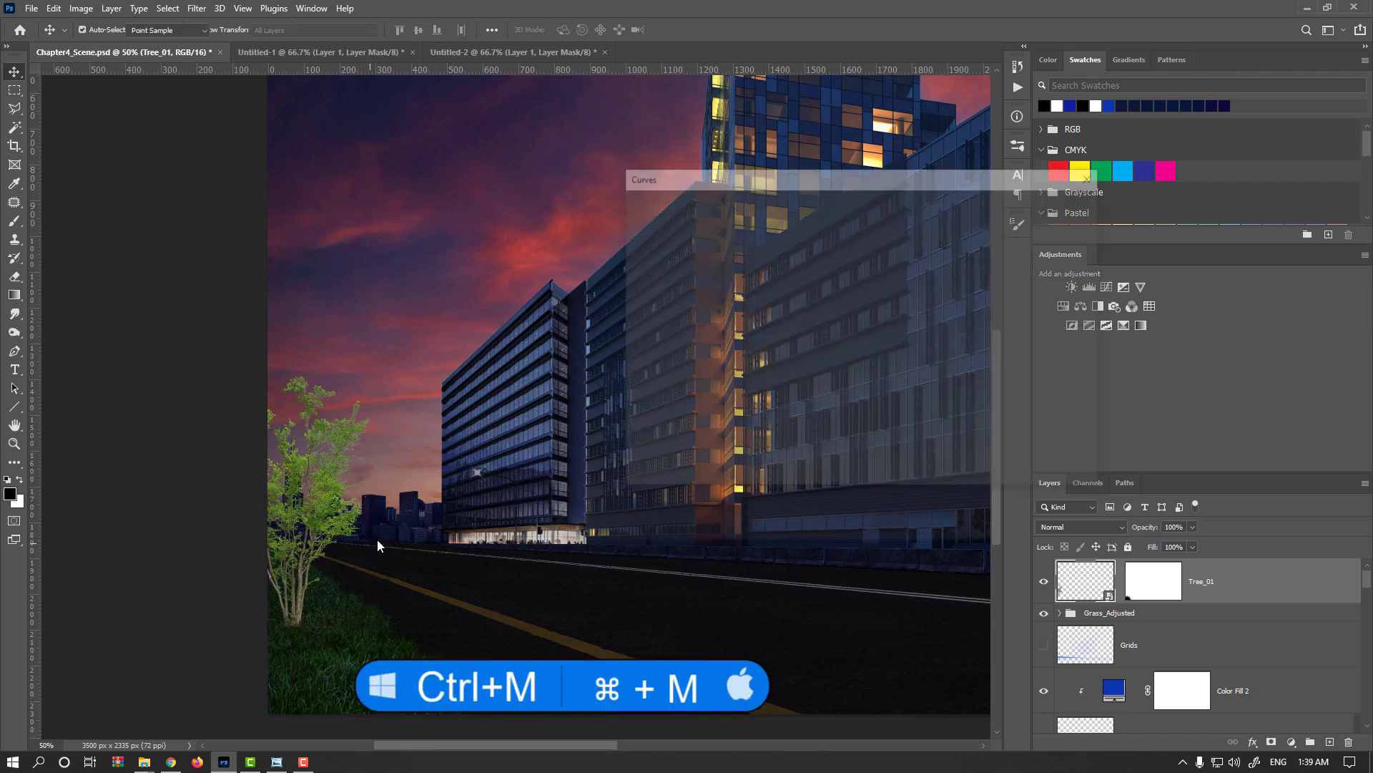
drag(790, 338, 791, 350)
key(Return)
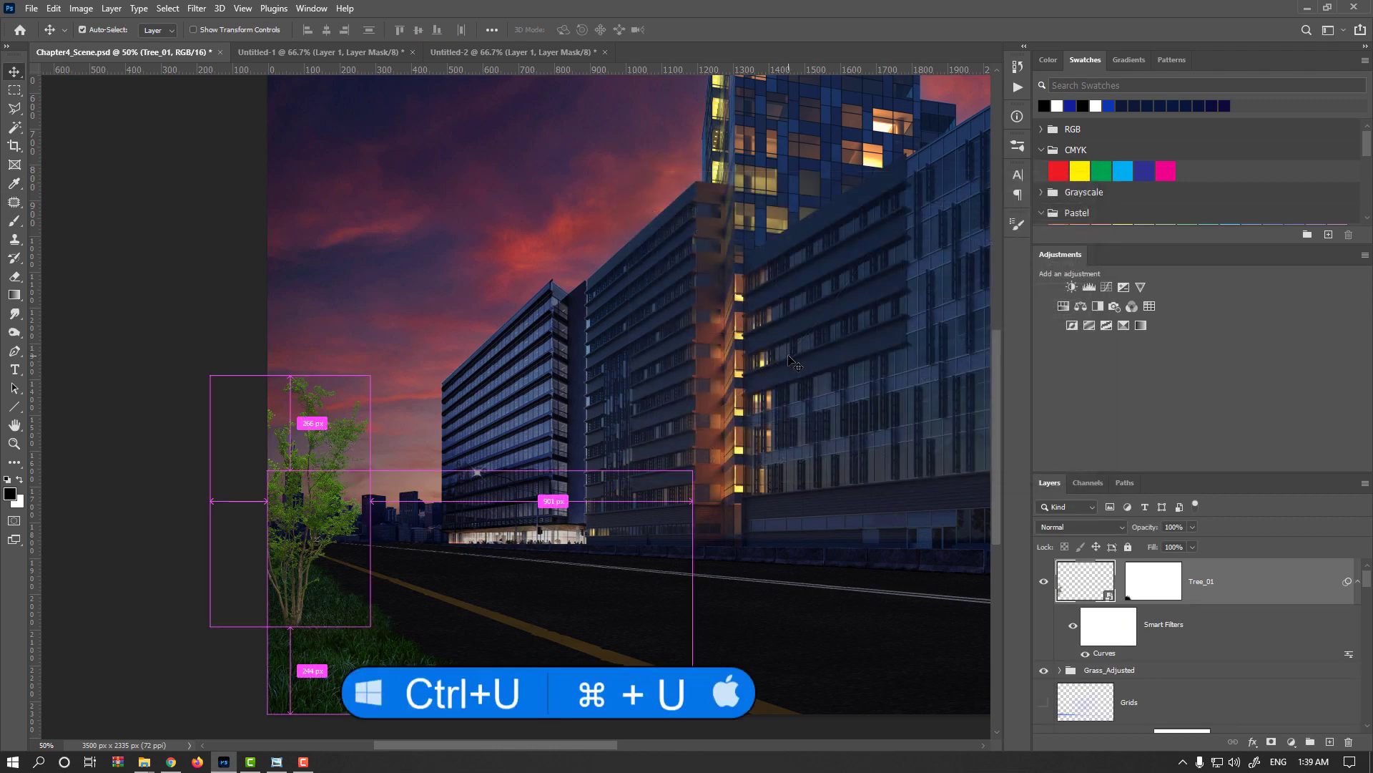
Add Hue/Saturation to the tree, test the Yellows range with lightness, reset lightness to 0, and set hue +13 and saturation -21.
key(ctrl+u)
click(830, 230)
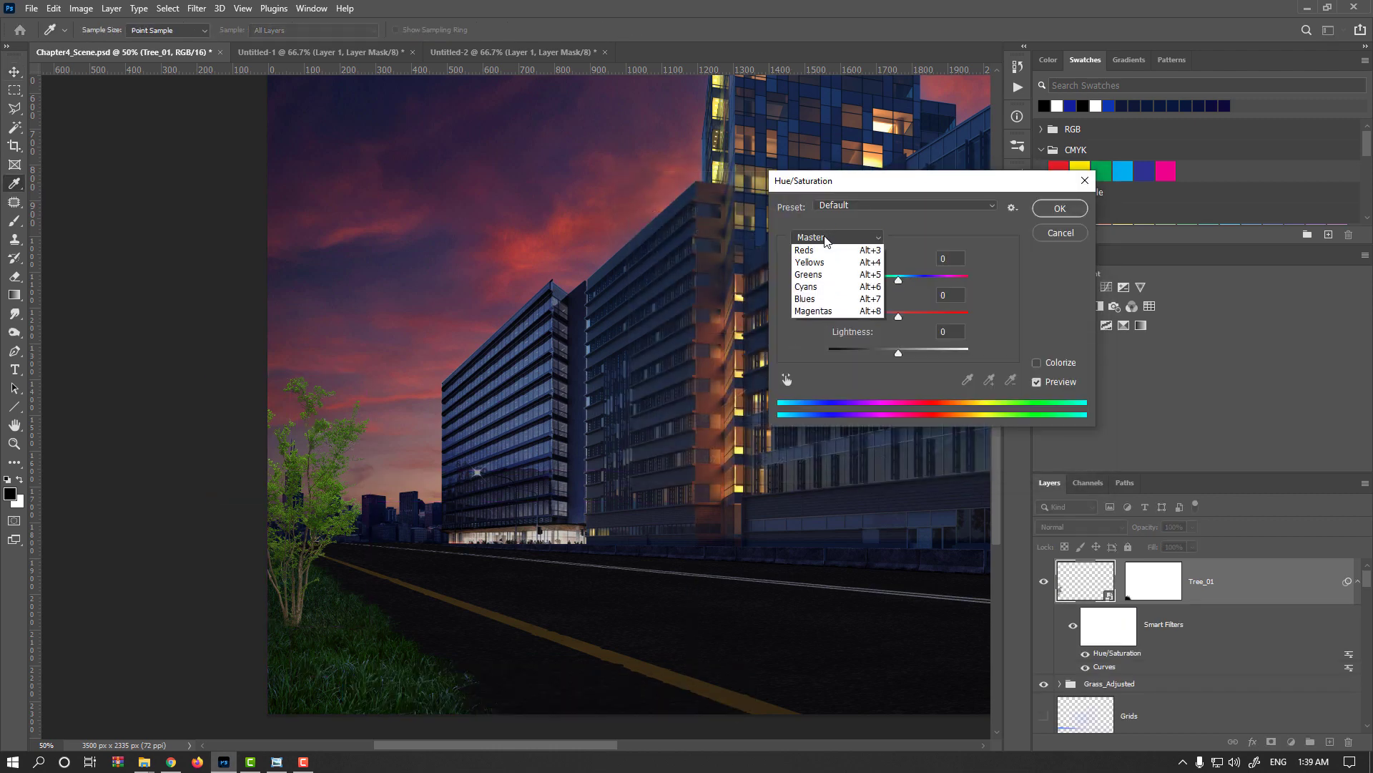
click(816, 279)
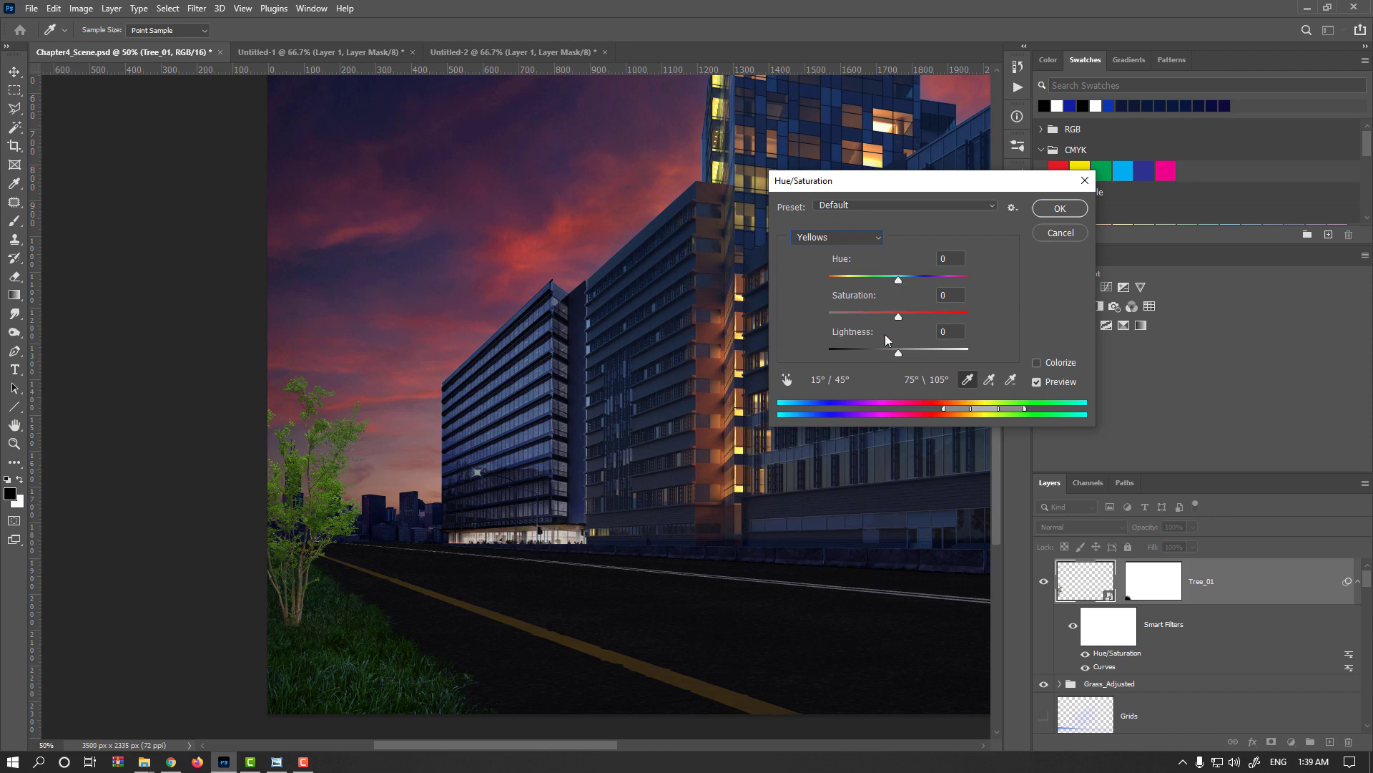
drag(890, 350, 823, 354)
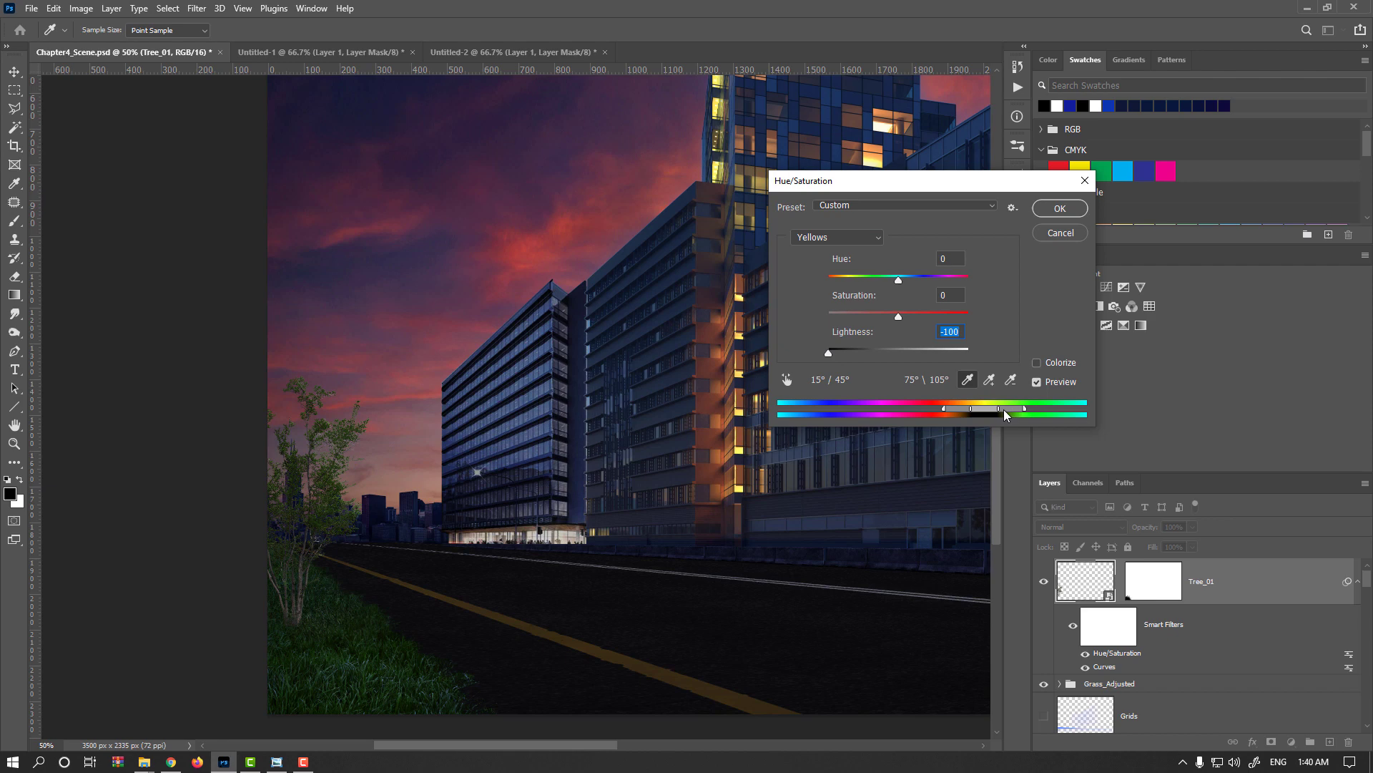
drag(1020, 414, 1021, 412)
text(0)
drag(899, 281, 887, 321)
Raise the hue and lower the saturation of the tree's Greens, and apply the Hue/Saturation filter.
click(837, 237)
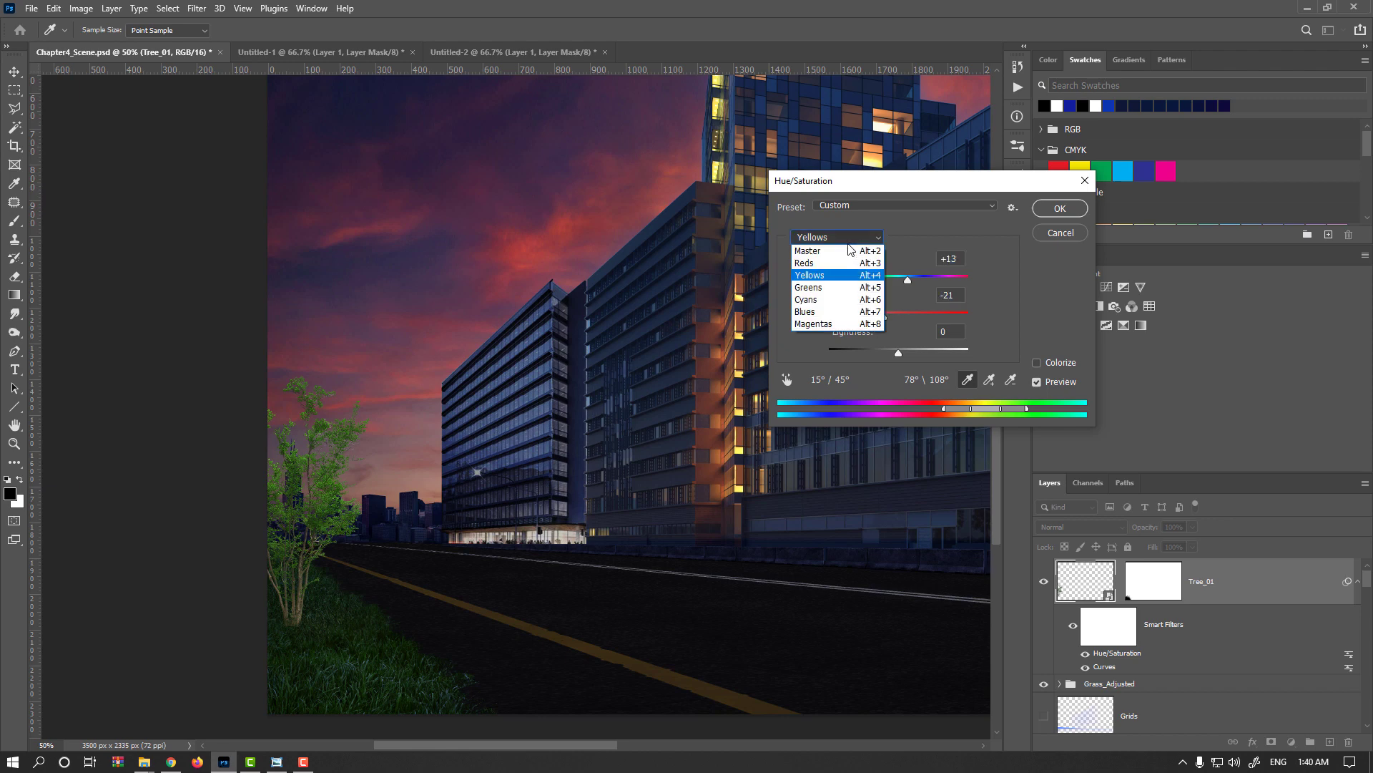
click(880, 288)
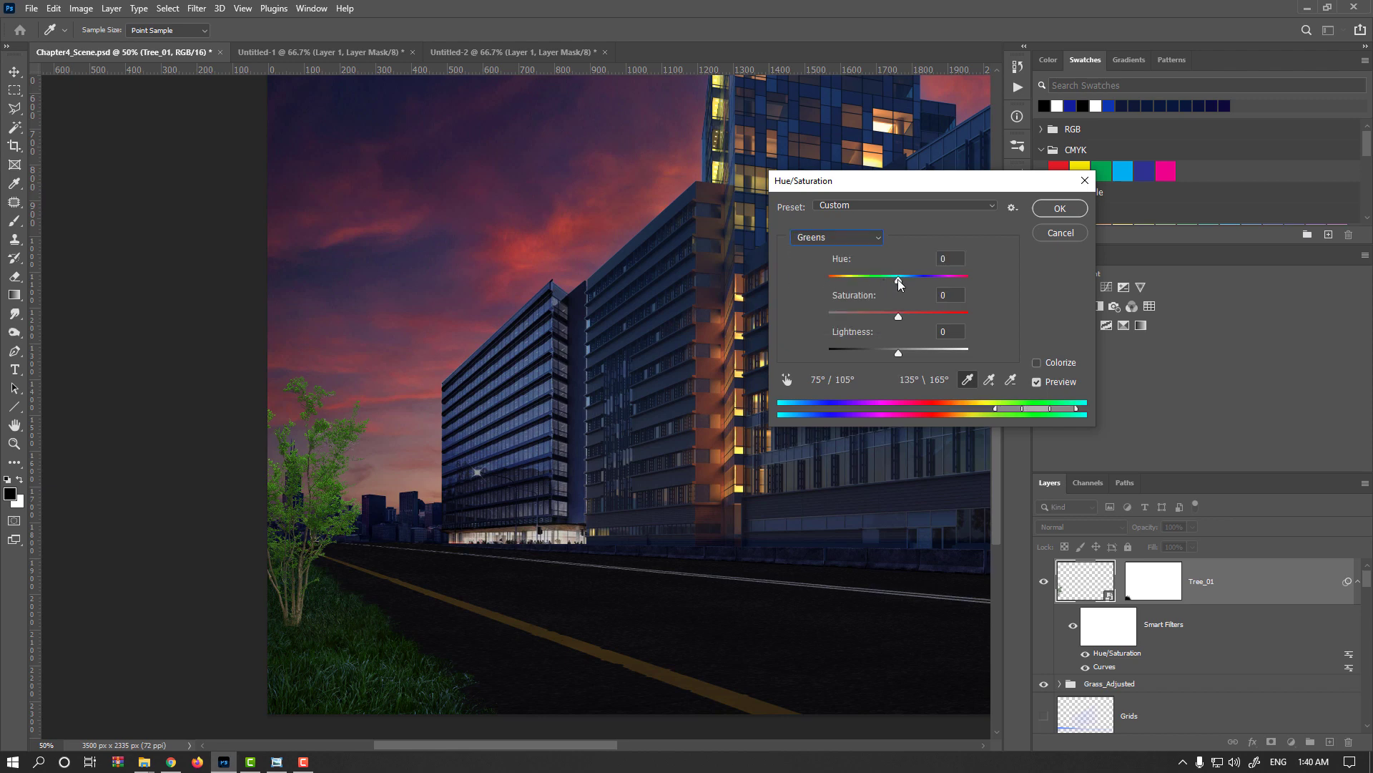
drag(899, 284, 909, 281)
click(879, 317)
click(1061, 209)
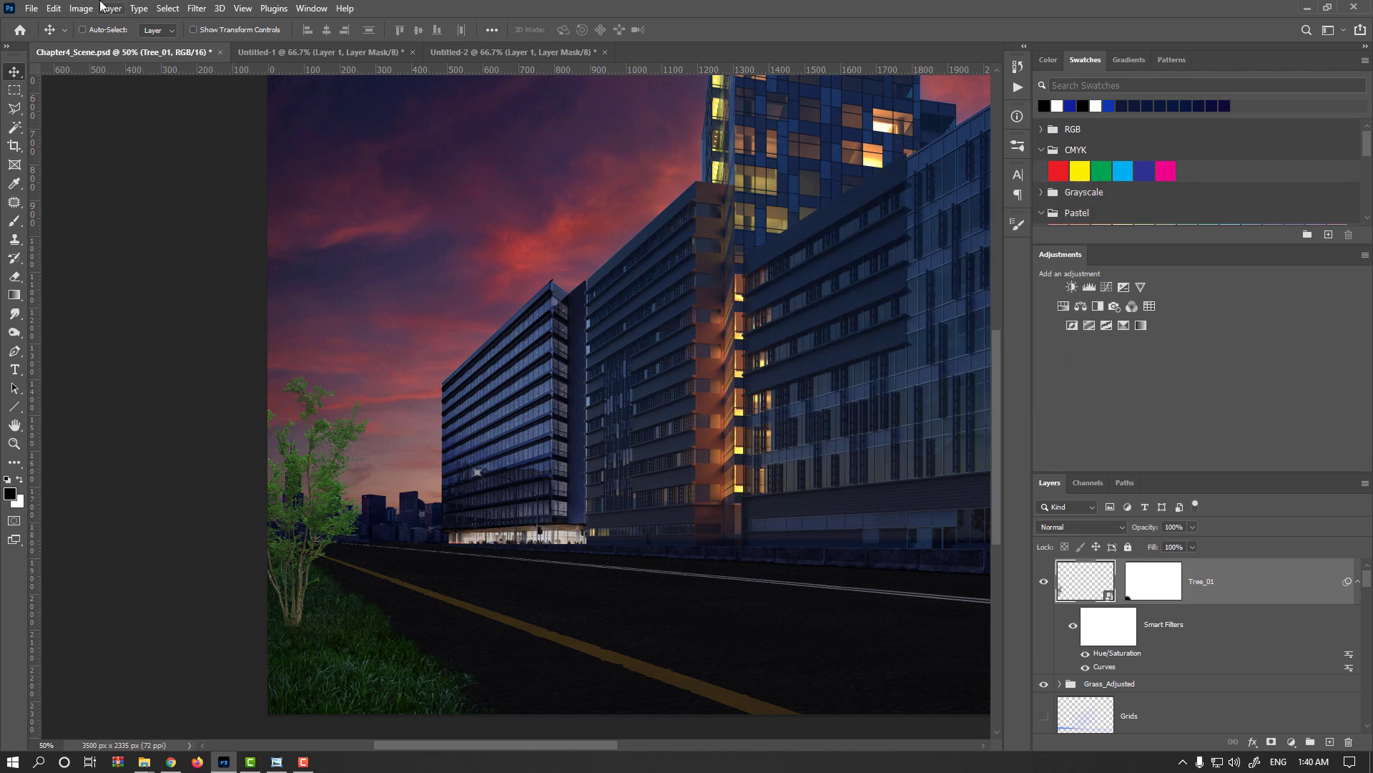
Apply an Exposure adjustment to the tree with exposure -0.76 and gamma correction 0.84.
click(89, 8)
mouse_move(107, 40)
click(243, 86)
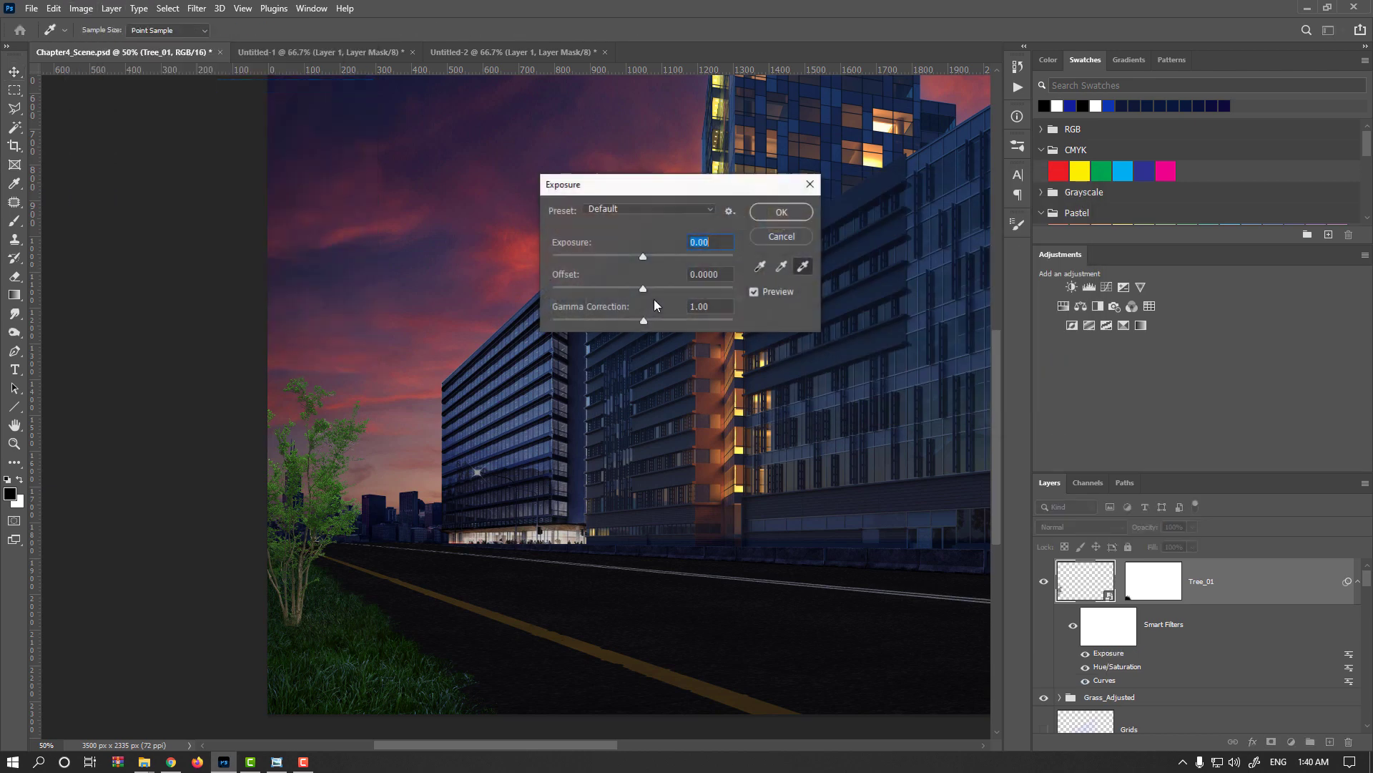
drag(643, 256, 625, 252)
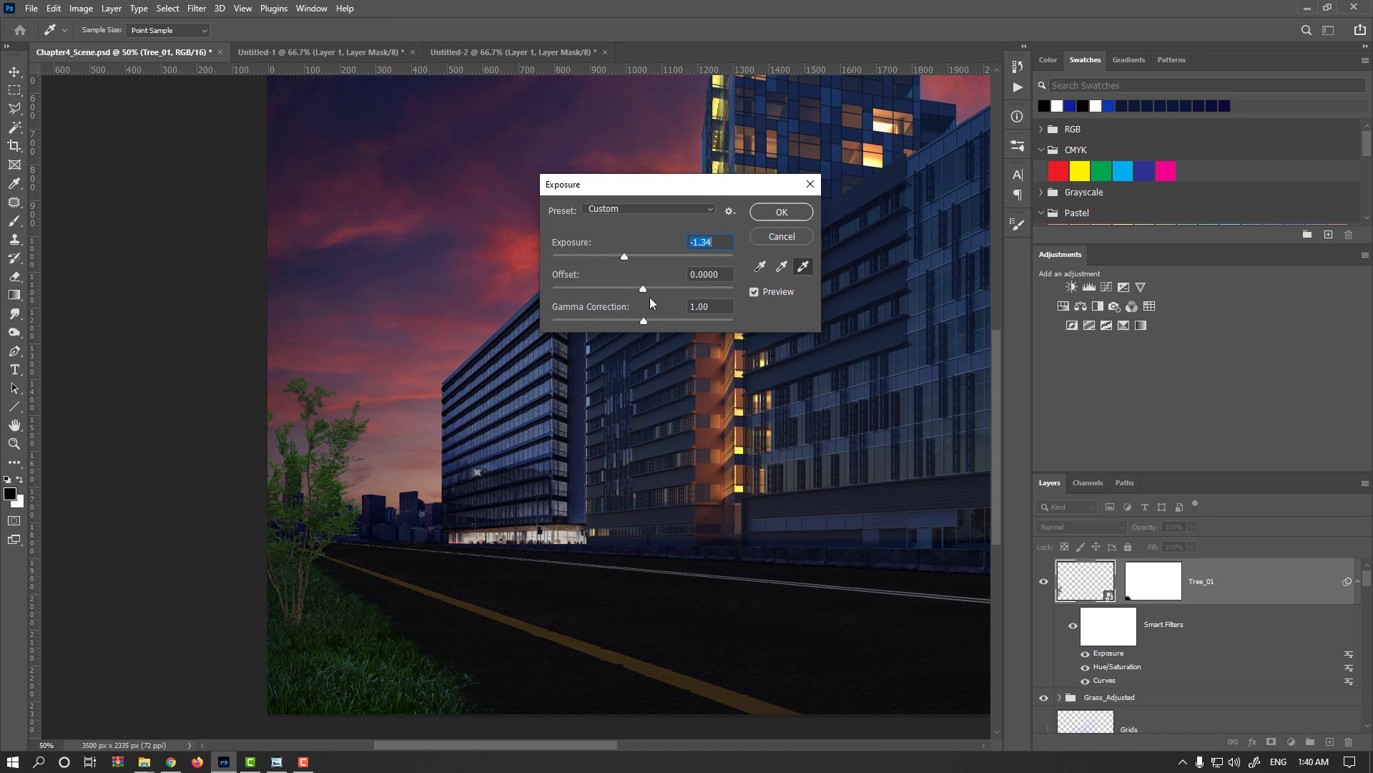
drag(642, 322, 654, 315)
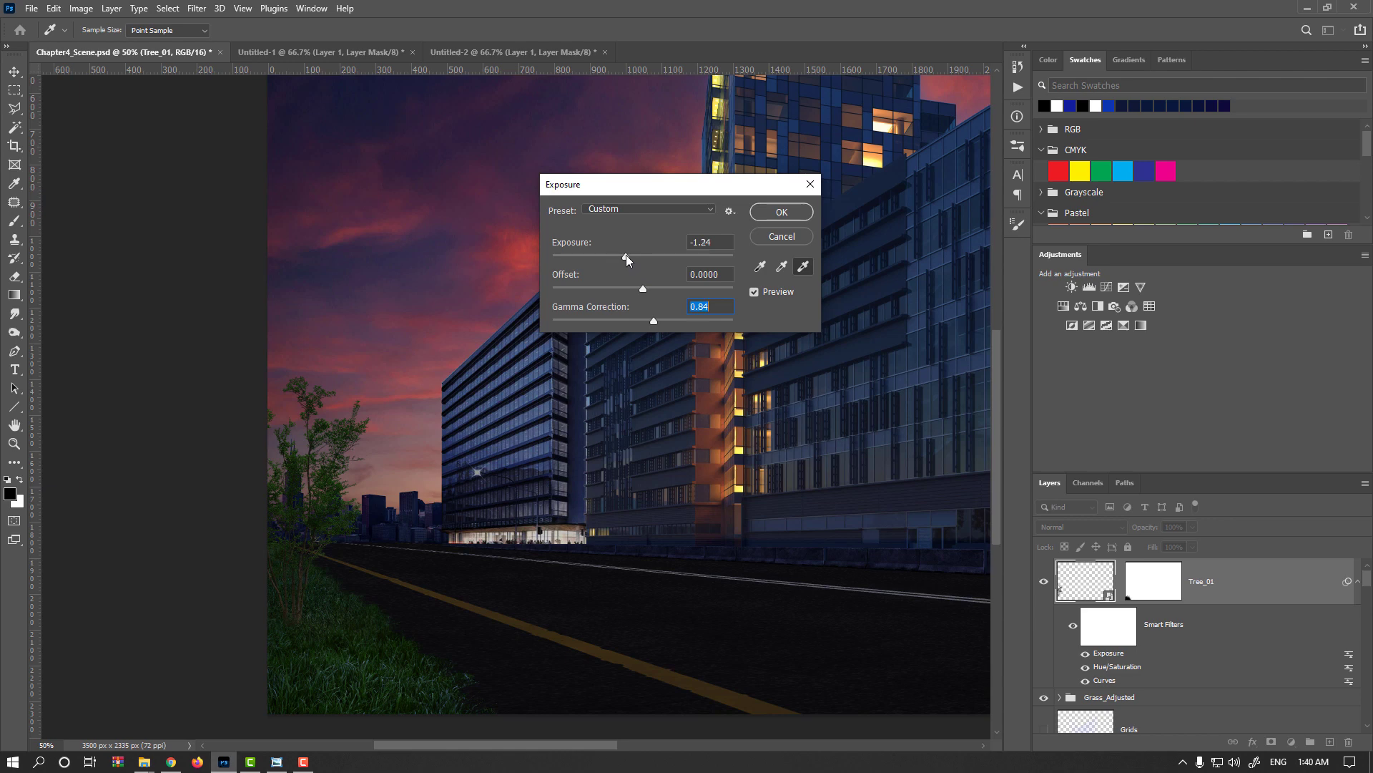
drag(625, 256, 632, 255)
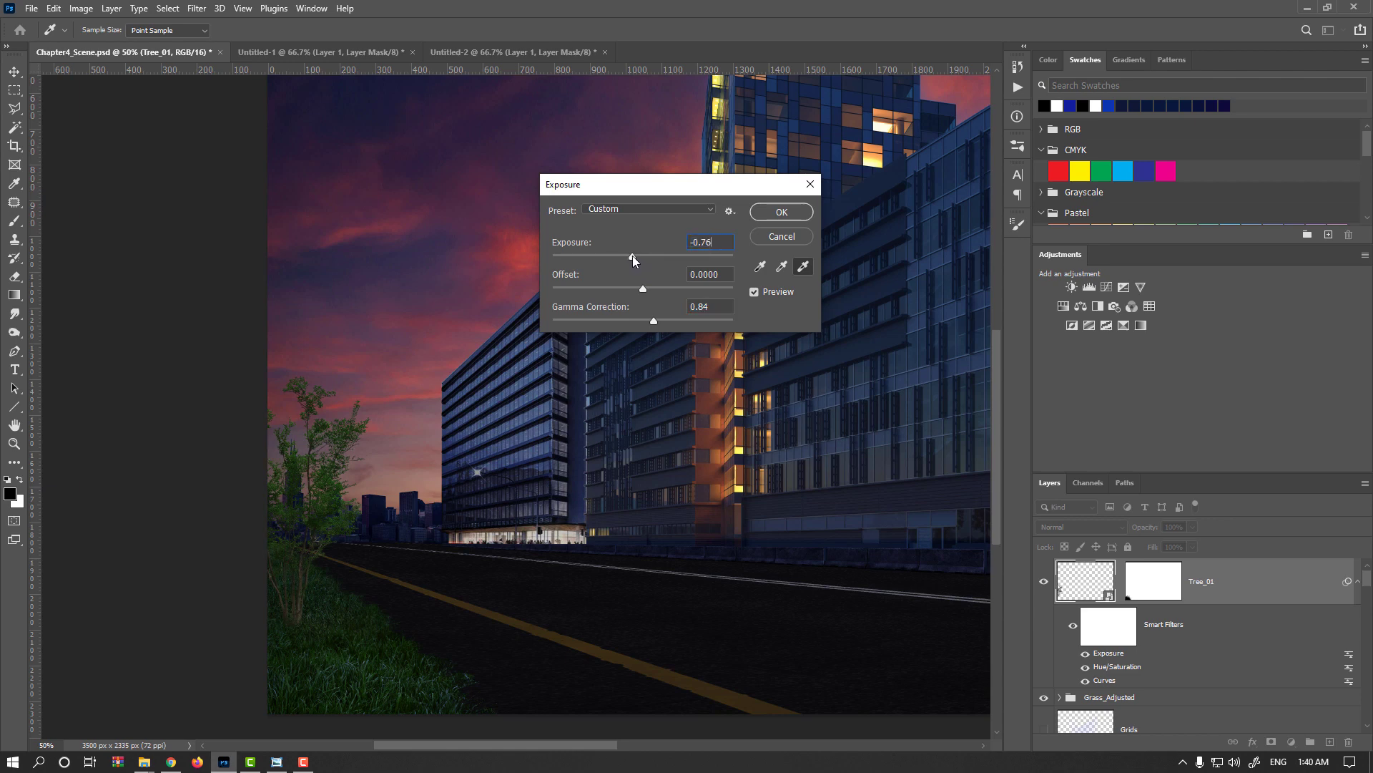
click(777, 215)
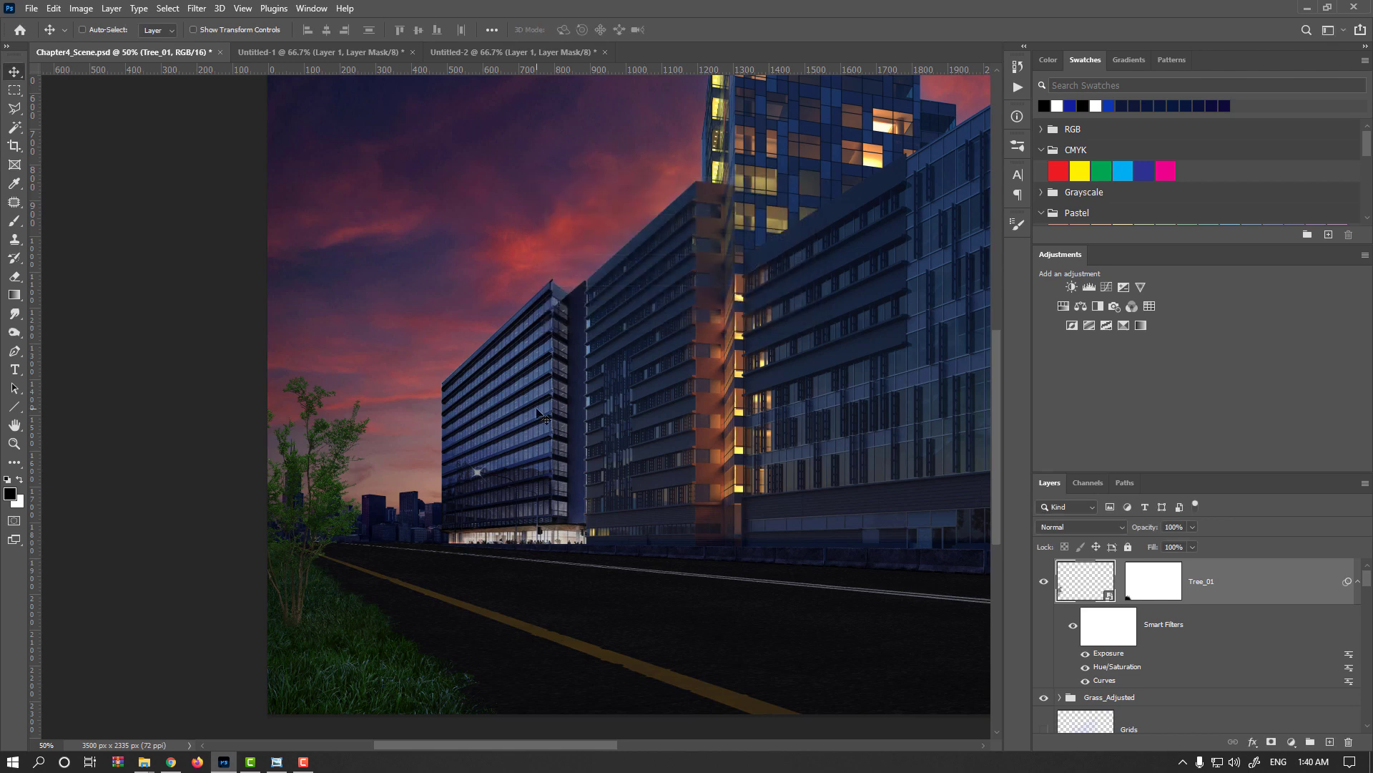
Apply Color Balance to the tree with midtones at -6, 0, +6, adjusting the shadows and comparing the preview.
key(ctrl+b)
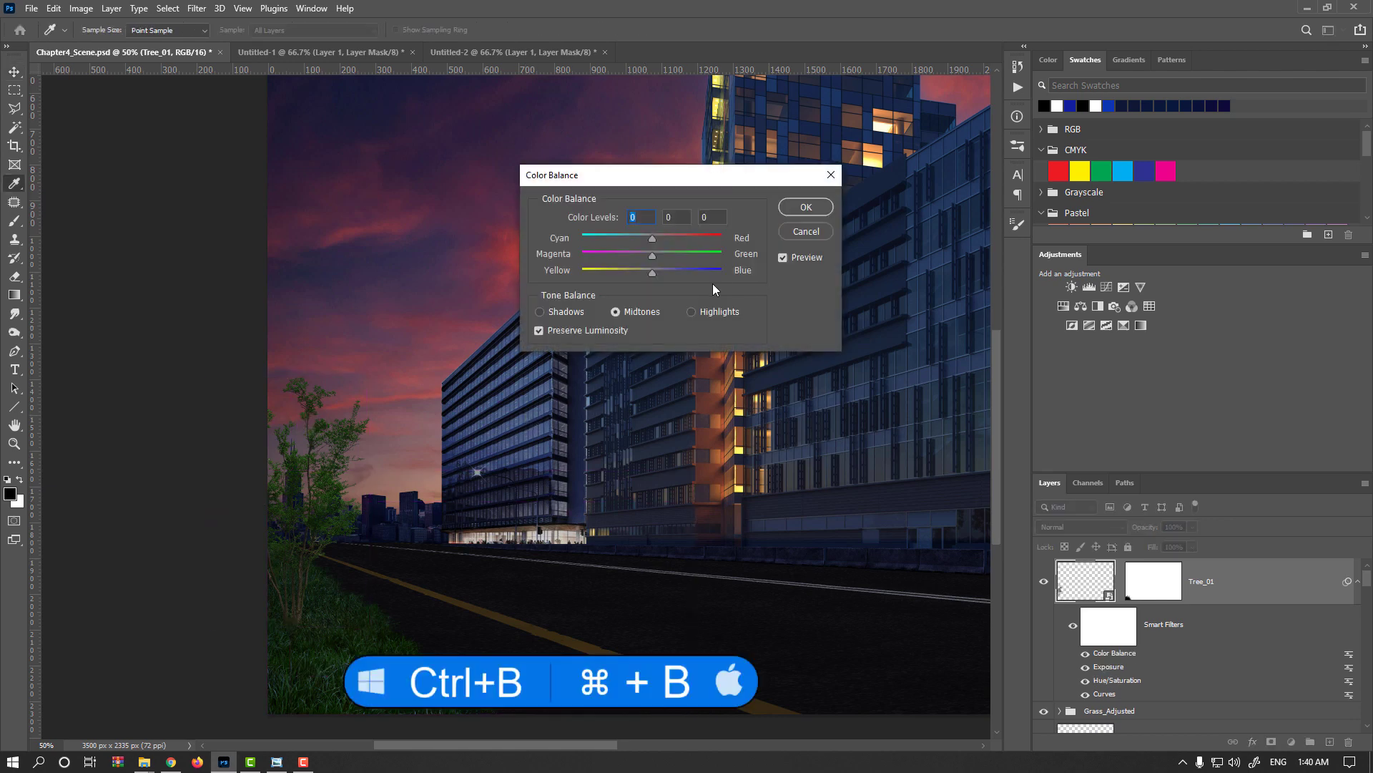
click(570, 315)
drag(650, 272, 648, 240)
click(653, 315)
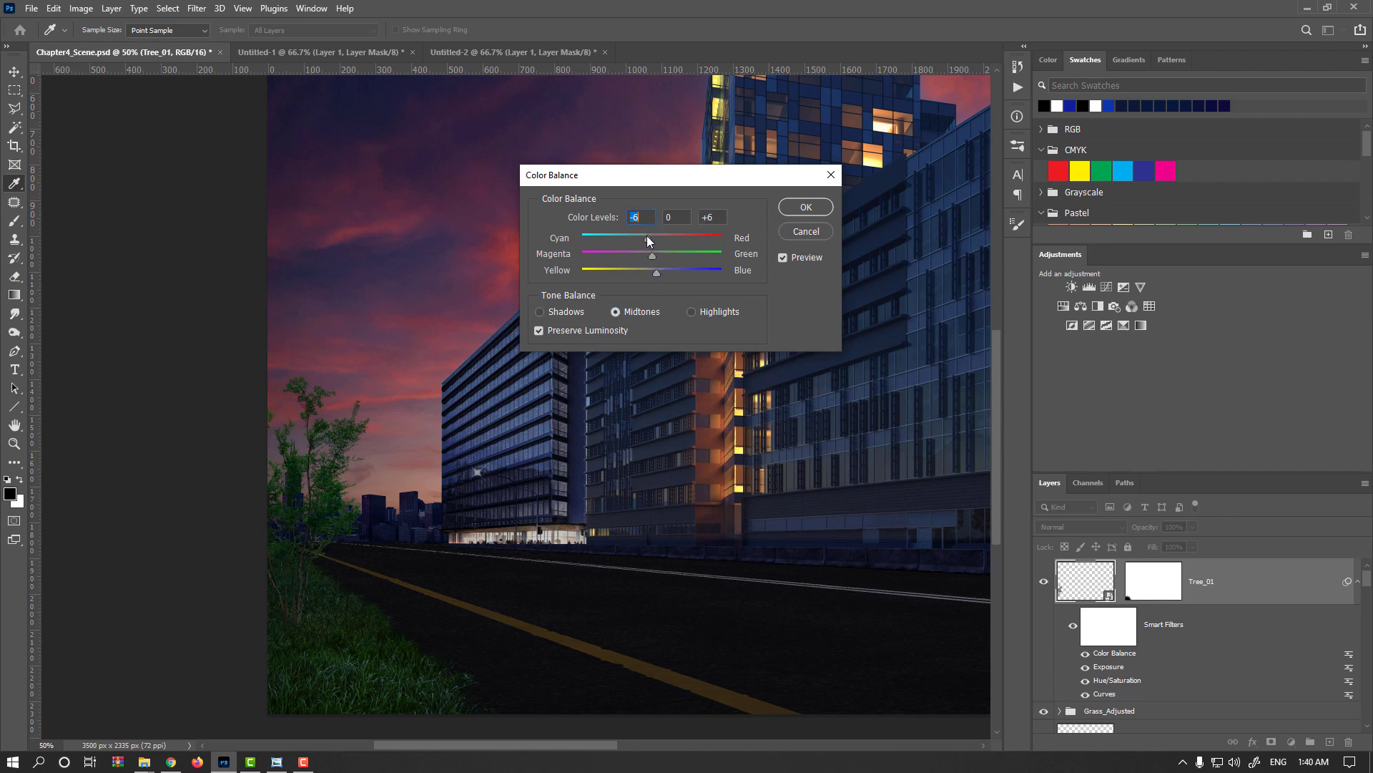
click(557, 312)
drag(649, 241, 649, 241)
click(783, 259)
click(803, 215)
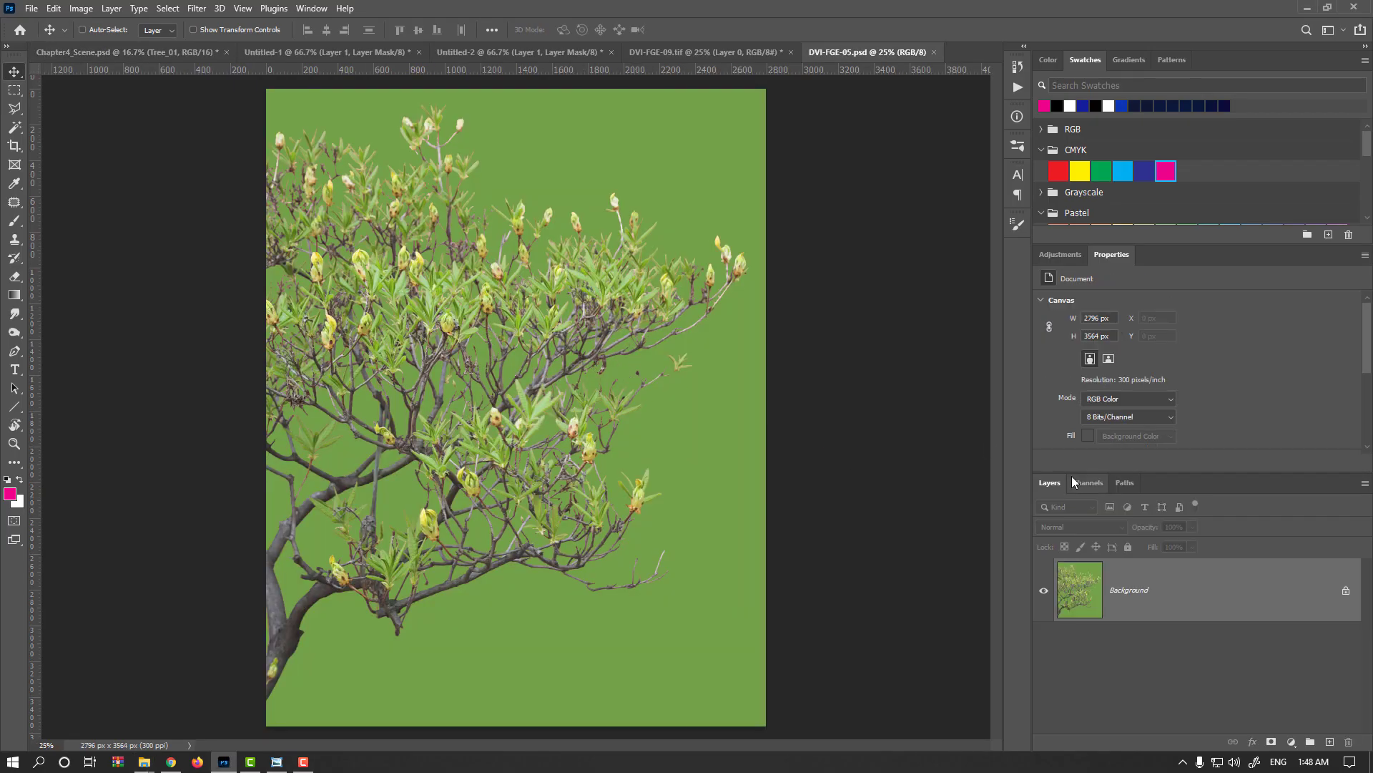
Load the Alpha 1 channel of DVI-FGE-05.psd as a selection and turn it into a layer mask that isolates the branches.
click(1073, 483)
ctrl+click(1076, 705)
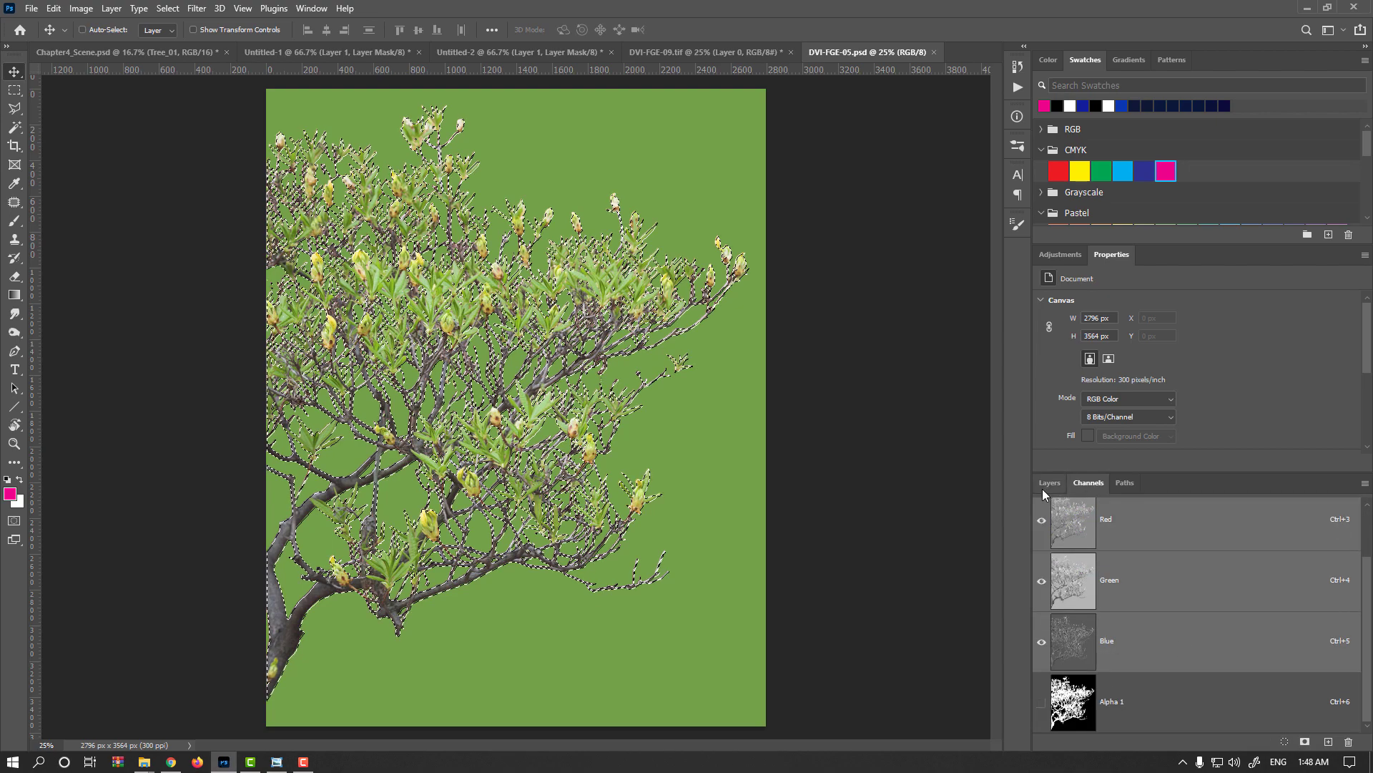
click(1049, 483)
click(1271, 742)
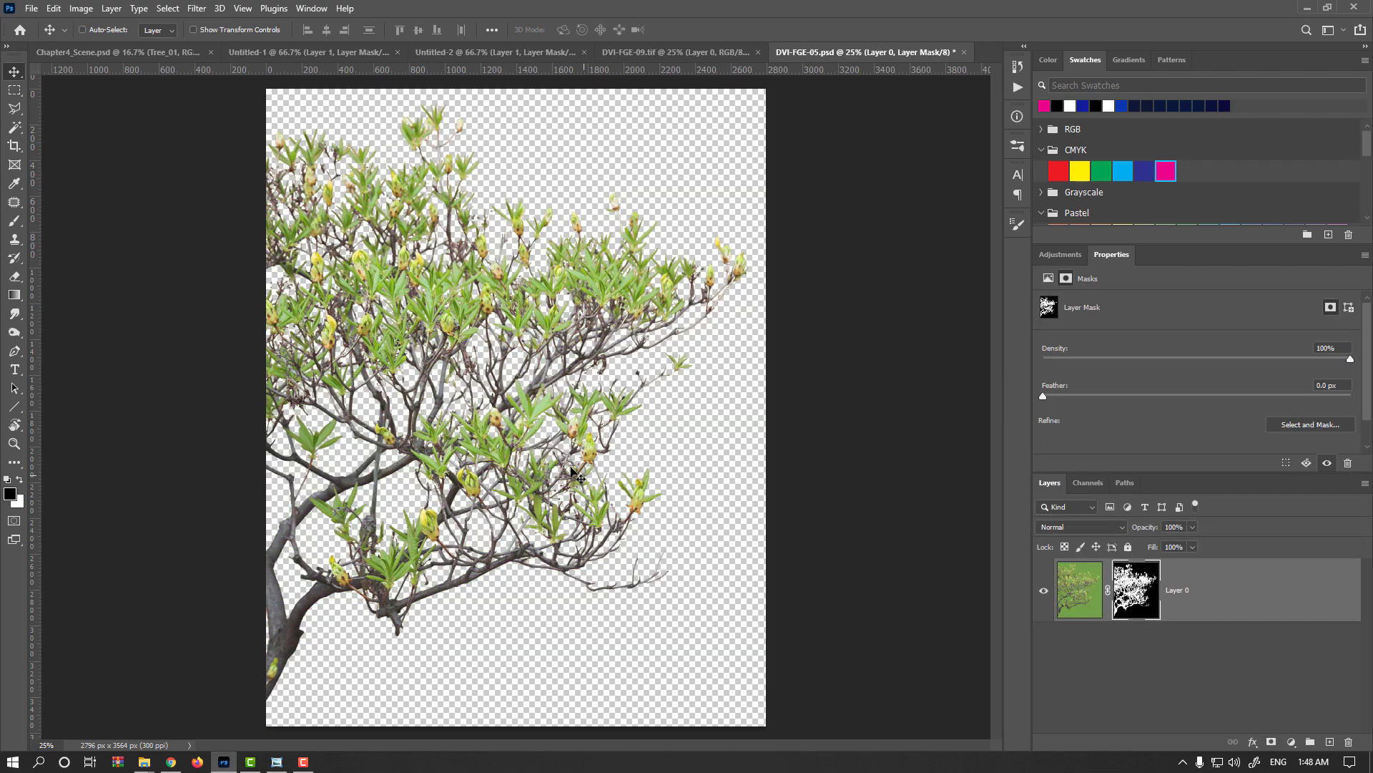
Copy the masked branches layer into Chapter4_Scene.psd, accepting the different bit depth.
drag(573, 472, 372, 432)
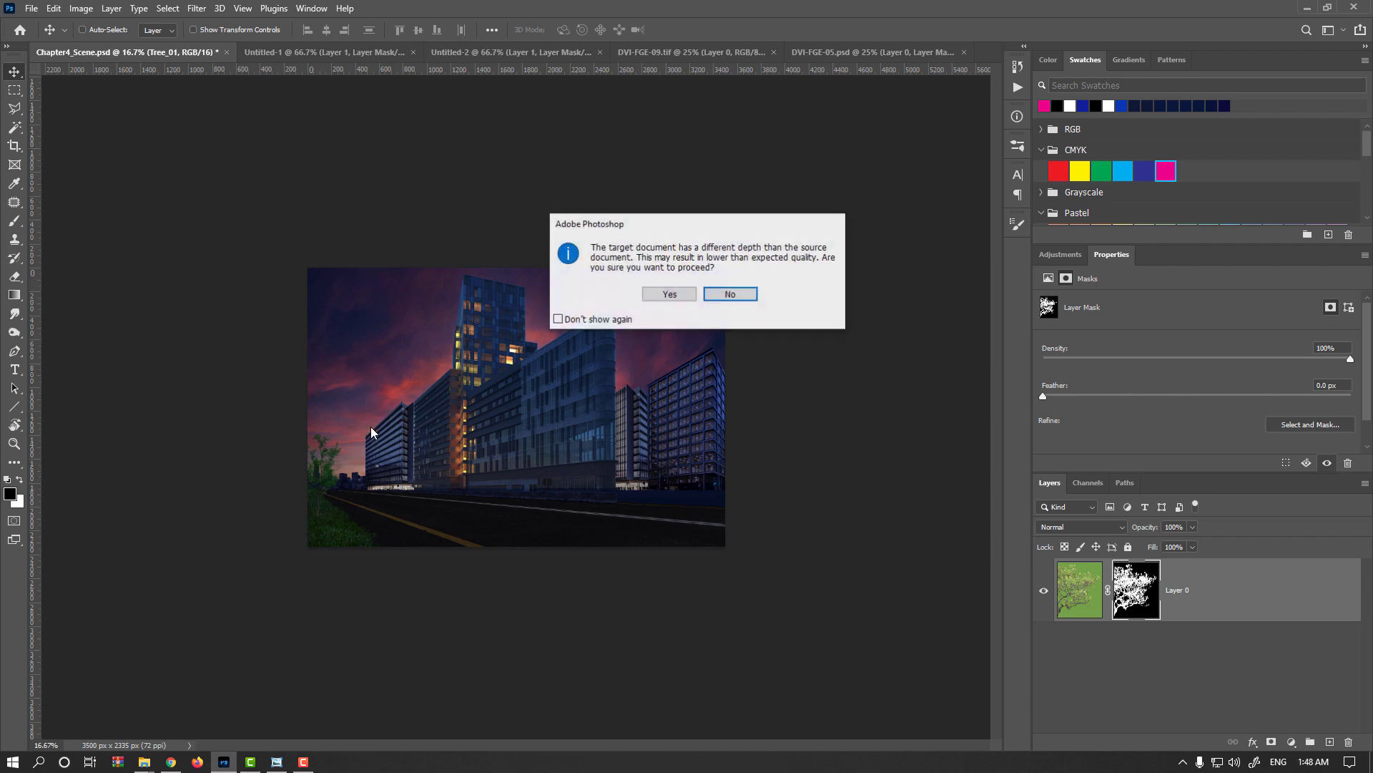
click(689, 293)
key(ctrl+plus)
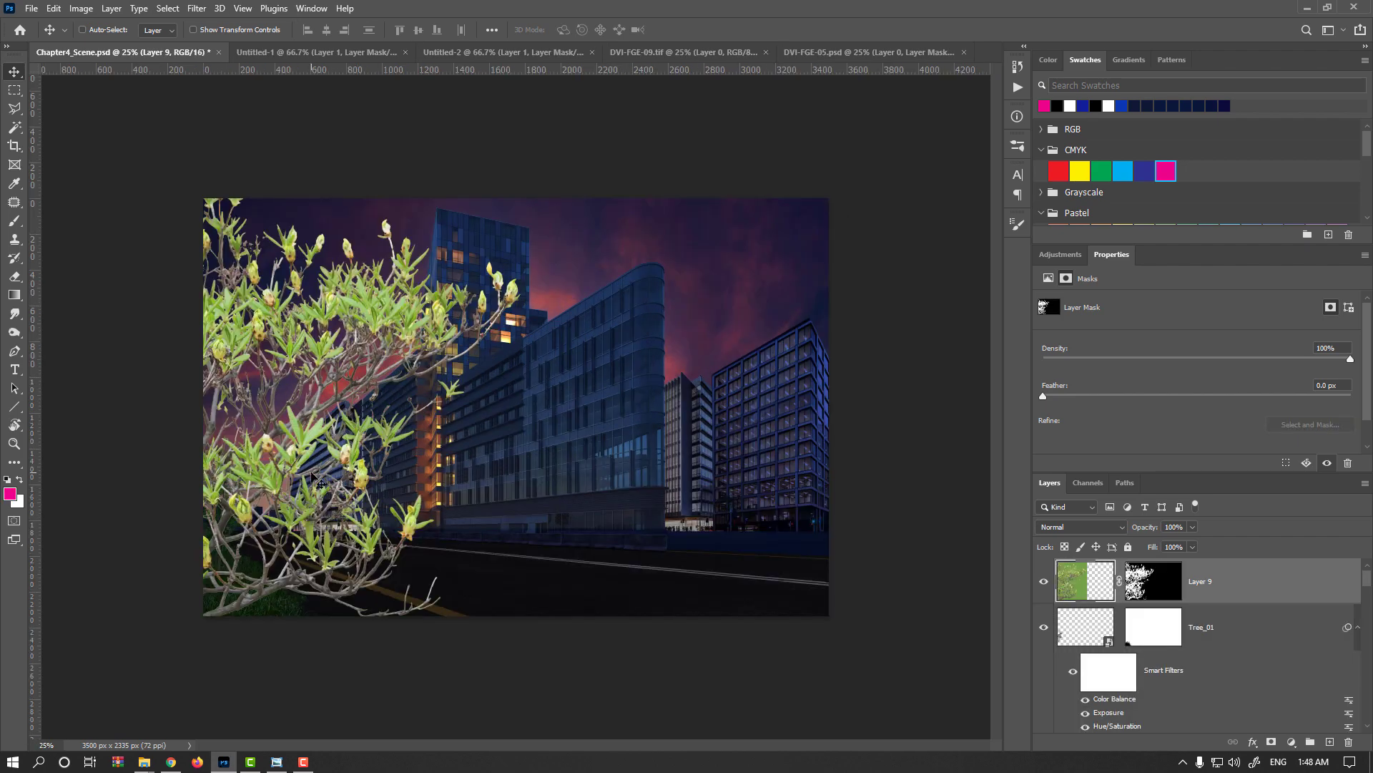
key(ctrl+t)
drag(536, 115, 429, 255)
drag(372, 368, 369, 328)
key(Escape)
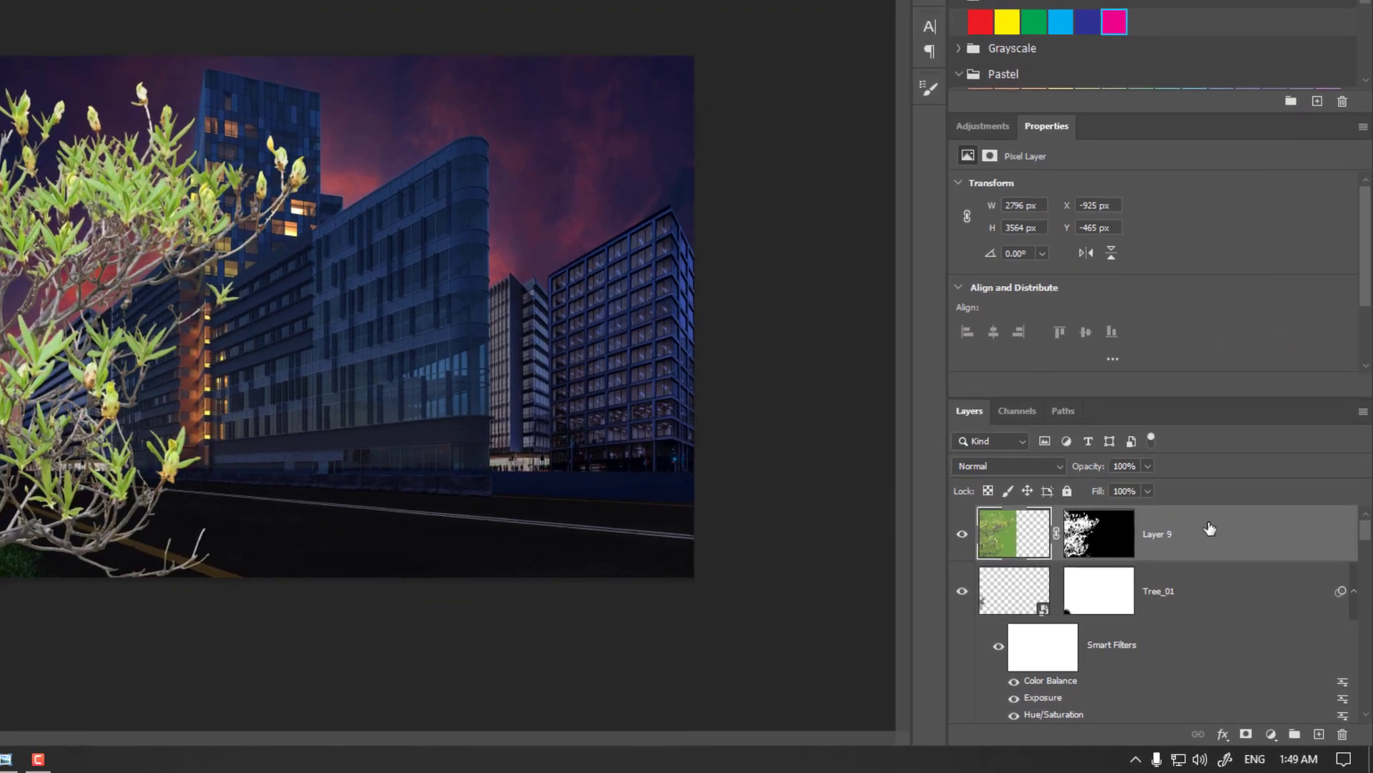
Convert the branches layer to a smart object and copy the tree's Color Balance, Exposure, Hue/Saturation and Curves smart filters onto it.
right_click(1209, 529)
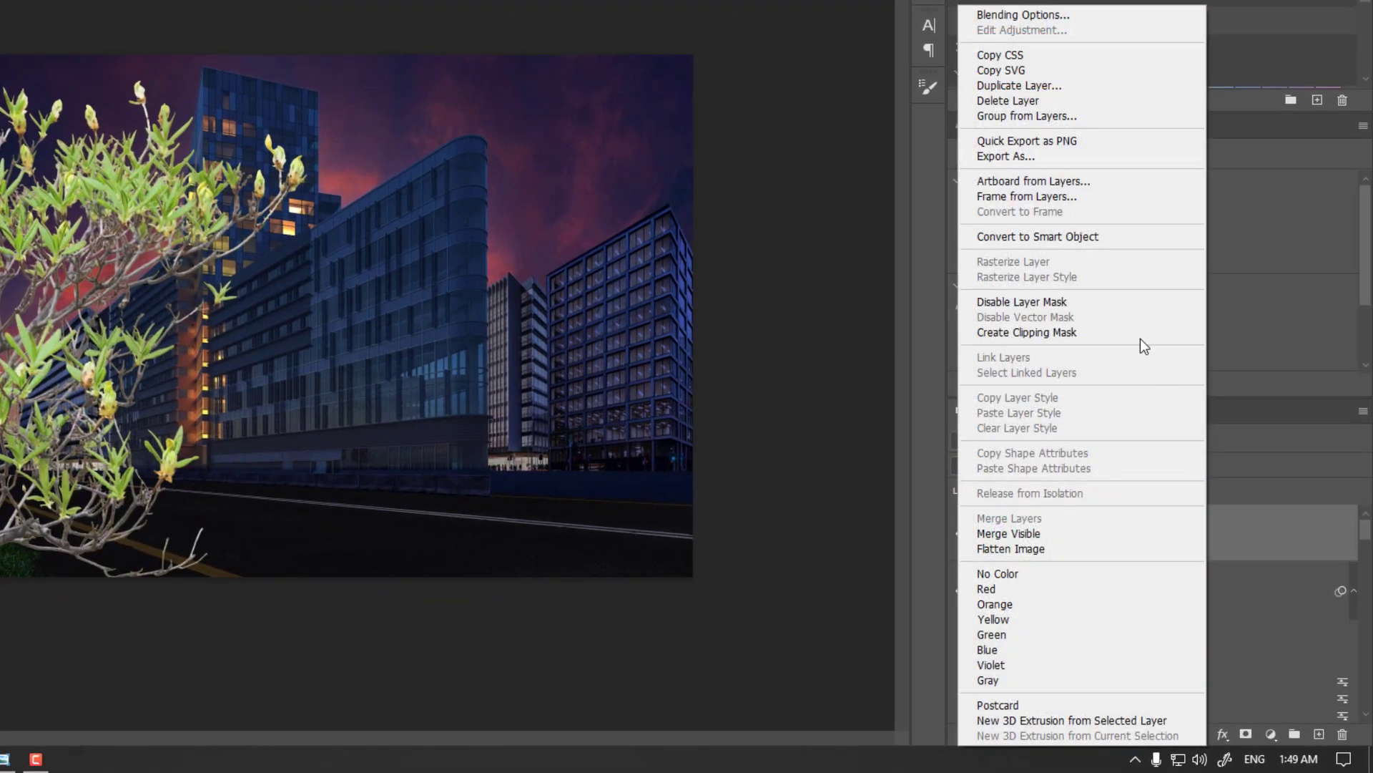
click(1087, 239)
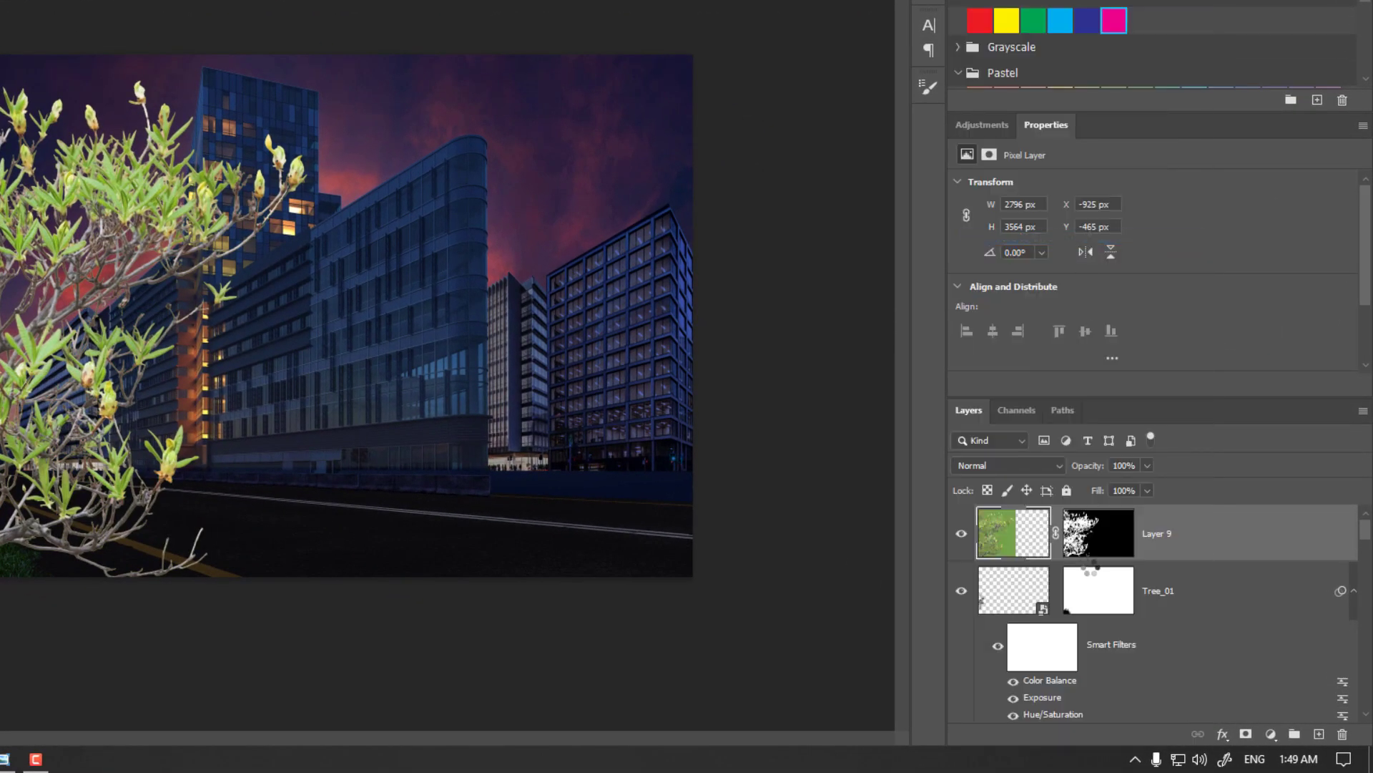
click(1069, 678)
key(alt)
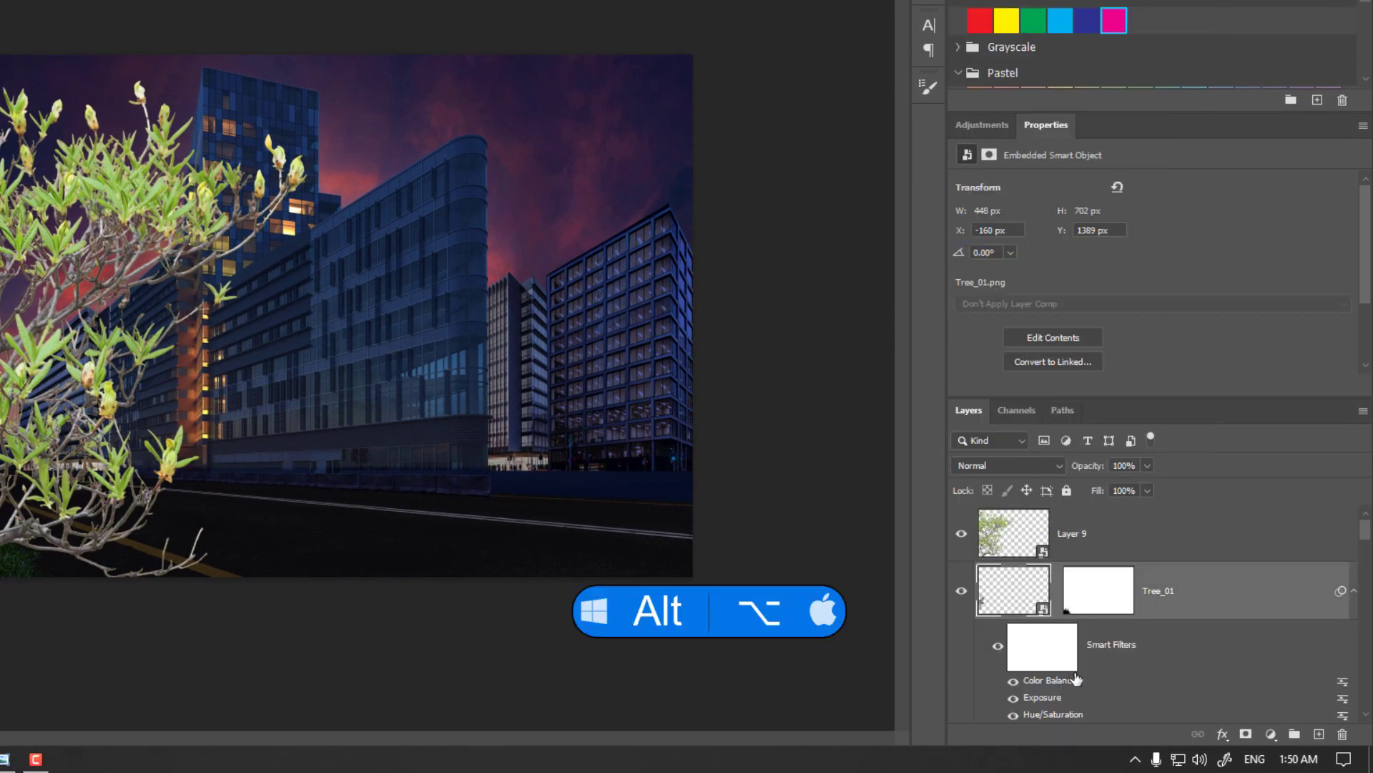
drag(1076, 678, 1038, 544)
drag(1050, 693, 1023, 535)
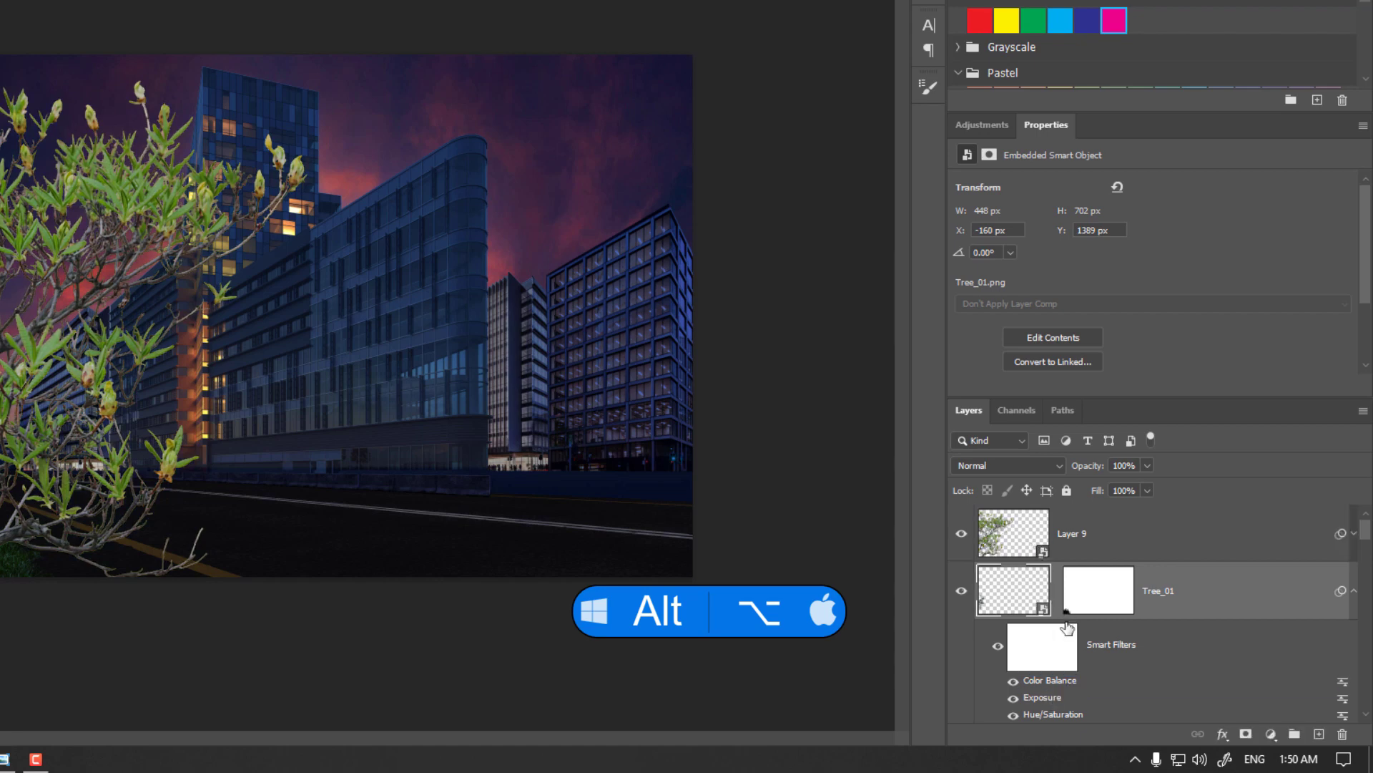
drag(1051, 715, 1029, 531)
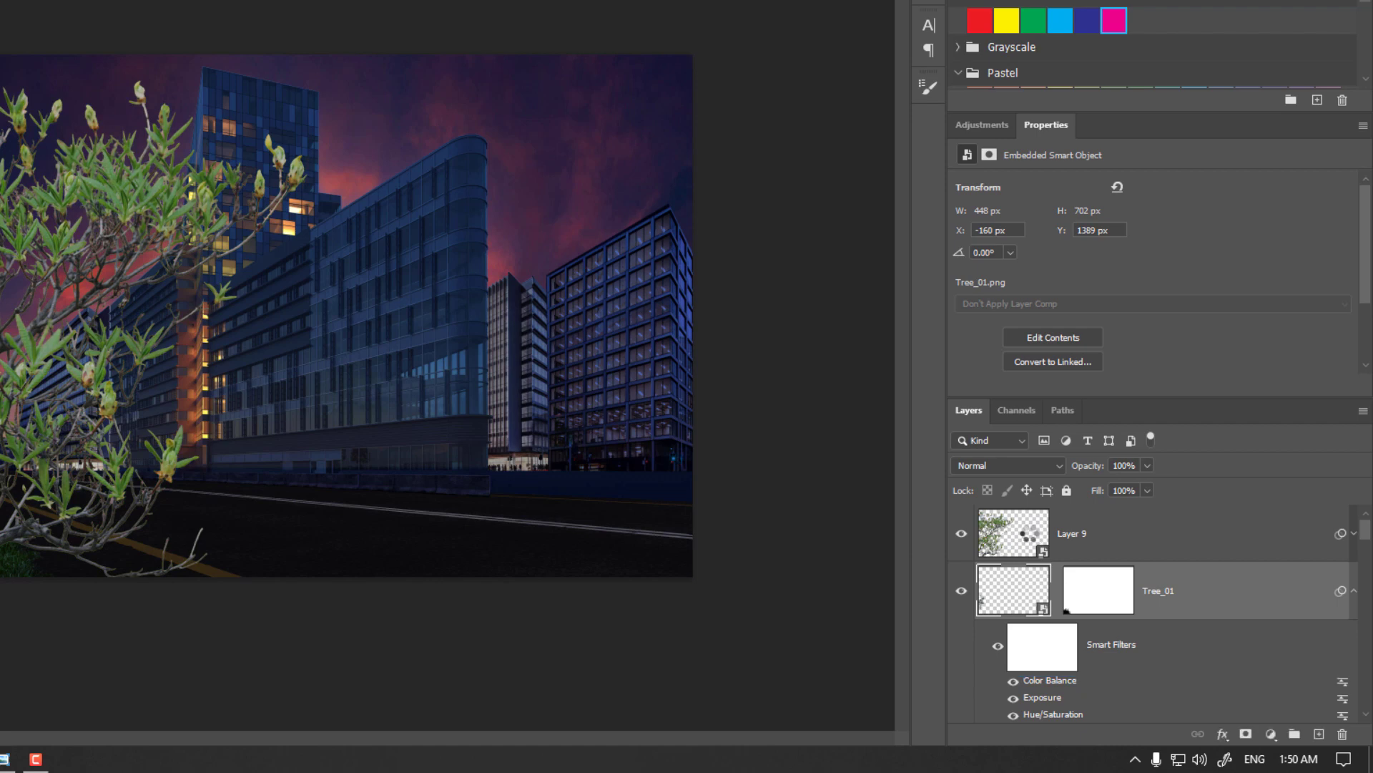
scroll(1060, 595, down, 1)
drag(1041, 674, 1037, 458)
drag(1025, 531, 1025, 531)
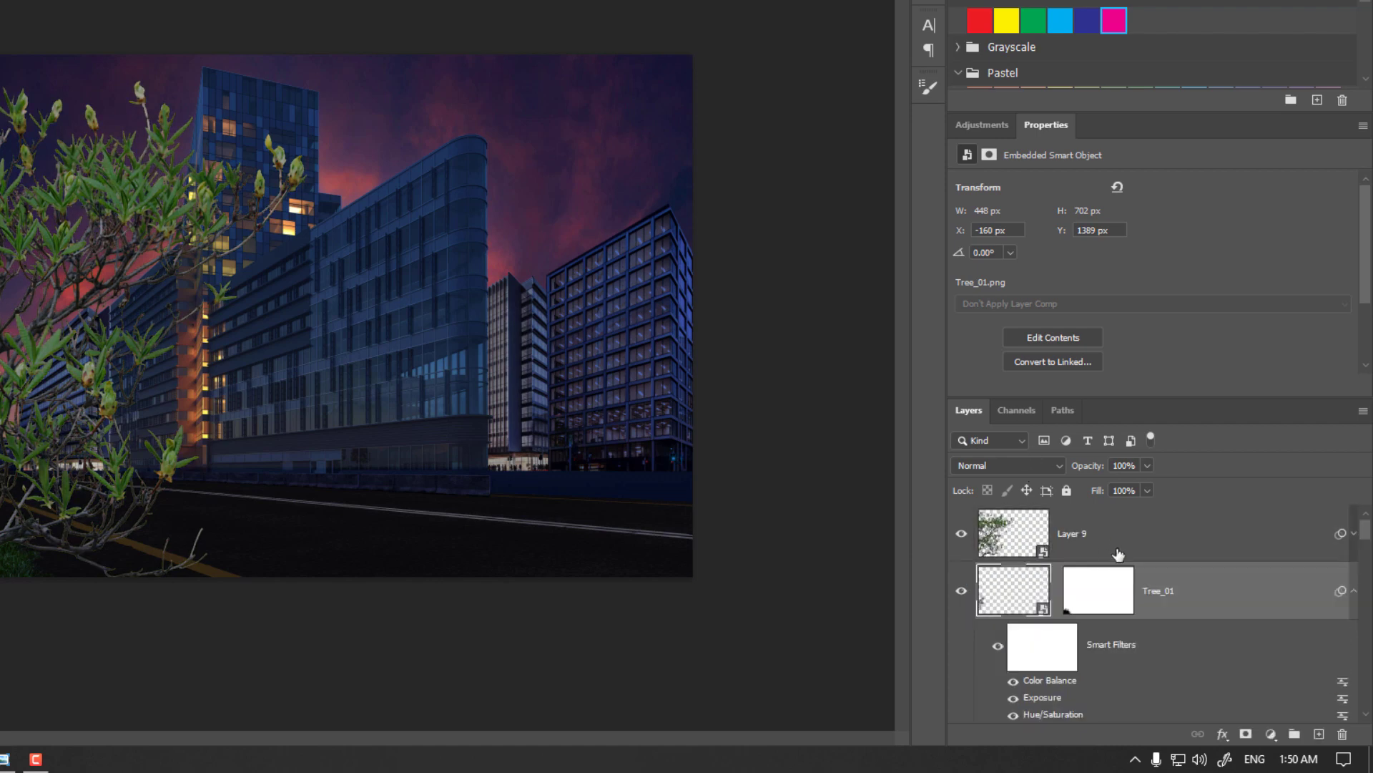
Scale the branches layer to about 26.65% and place it at the left edge of the scene over the tree.
key(ctrl)
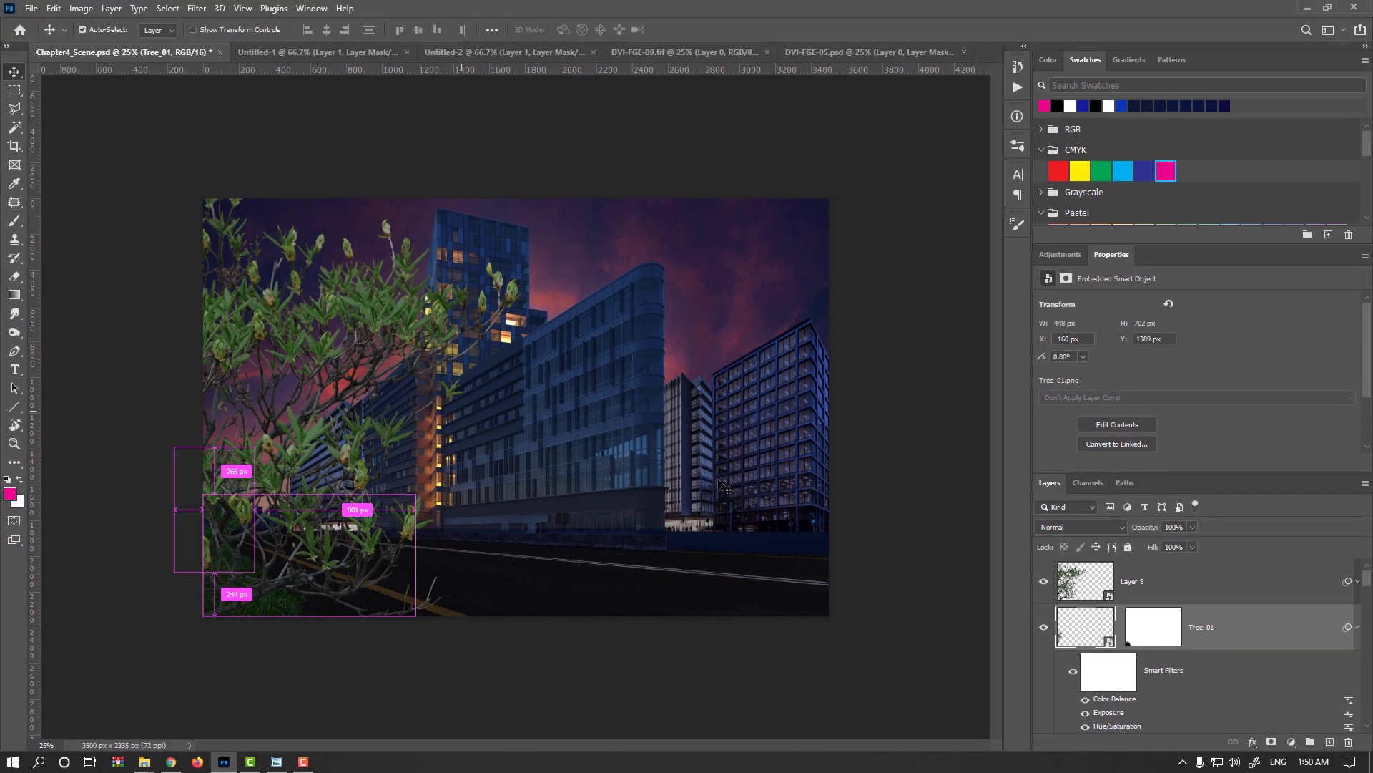
click(1068, 583)
key(ctrl+t)
key(Return)
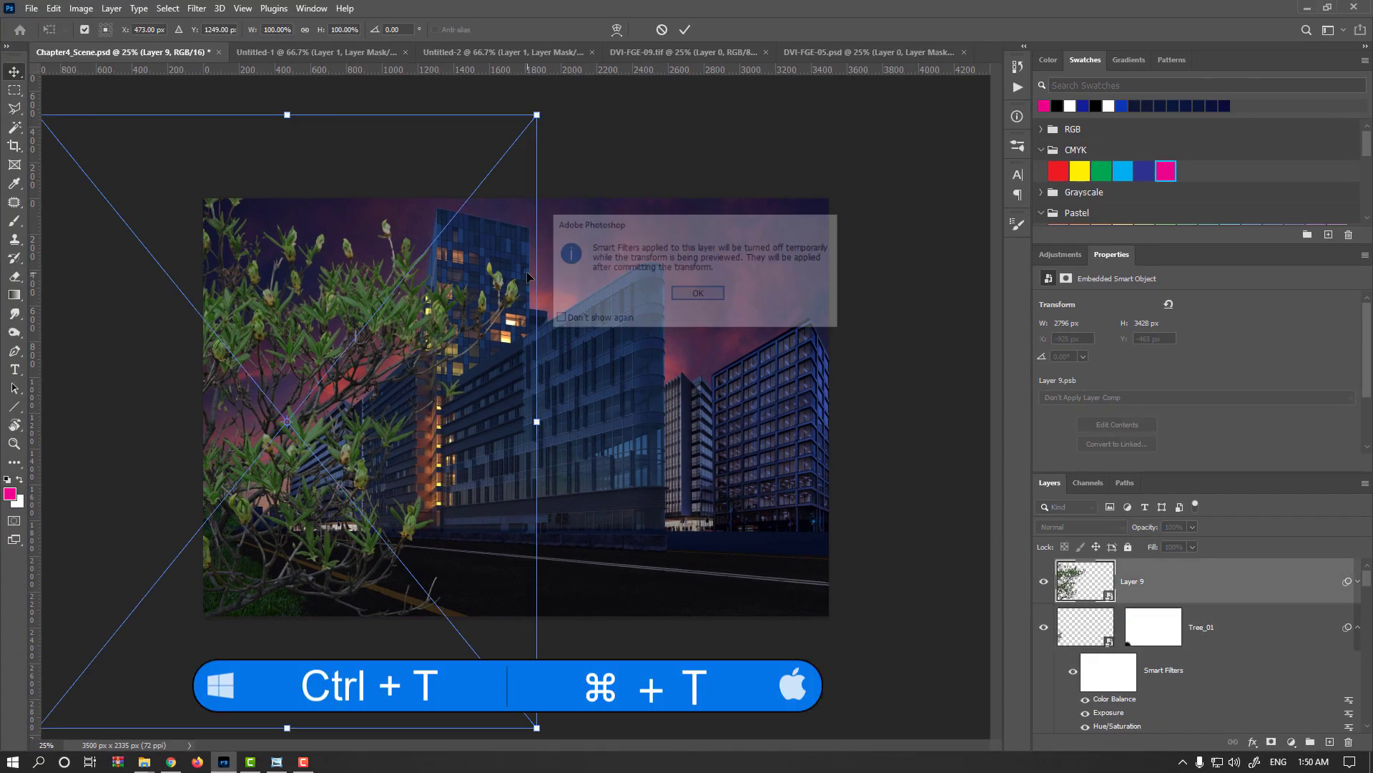
drag(537, 115, 296, 412)
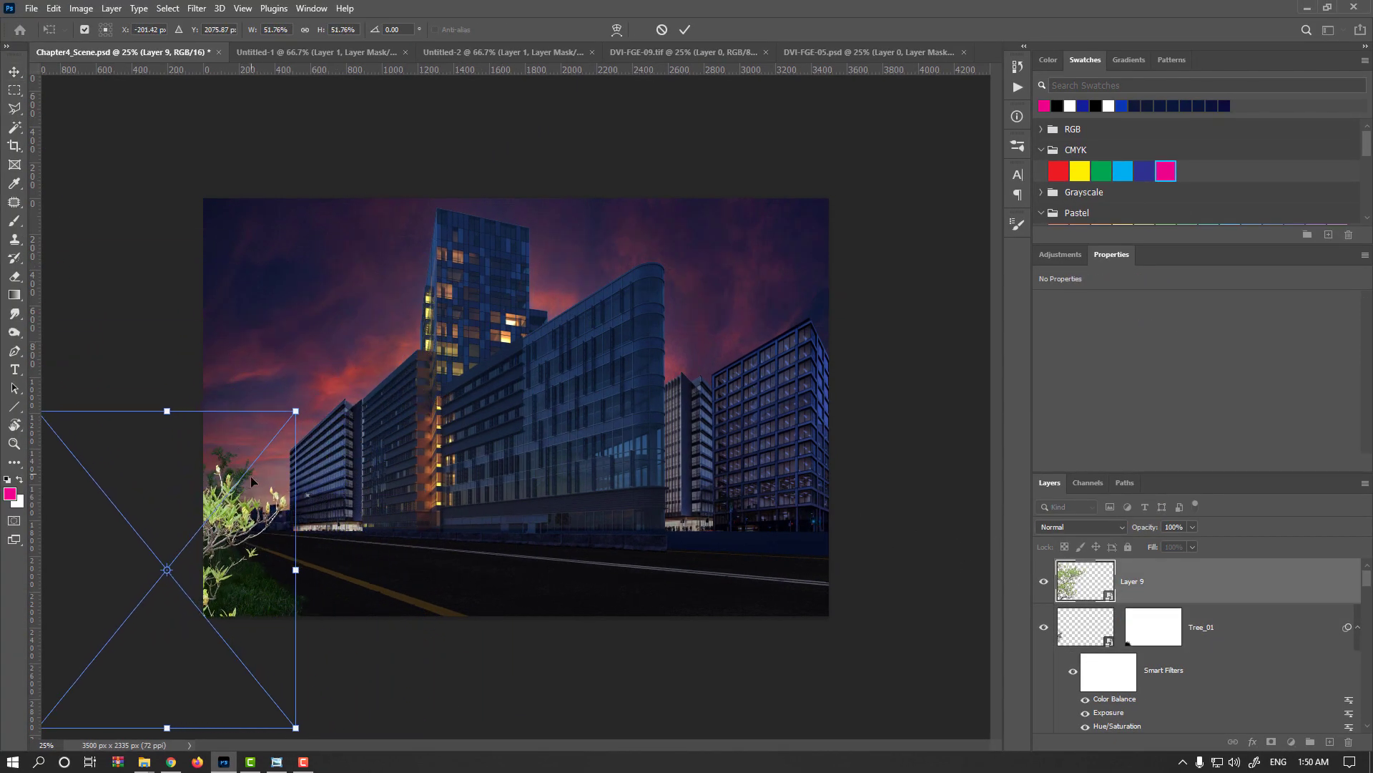
drag(250, 475, 364, 379)
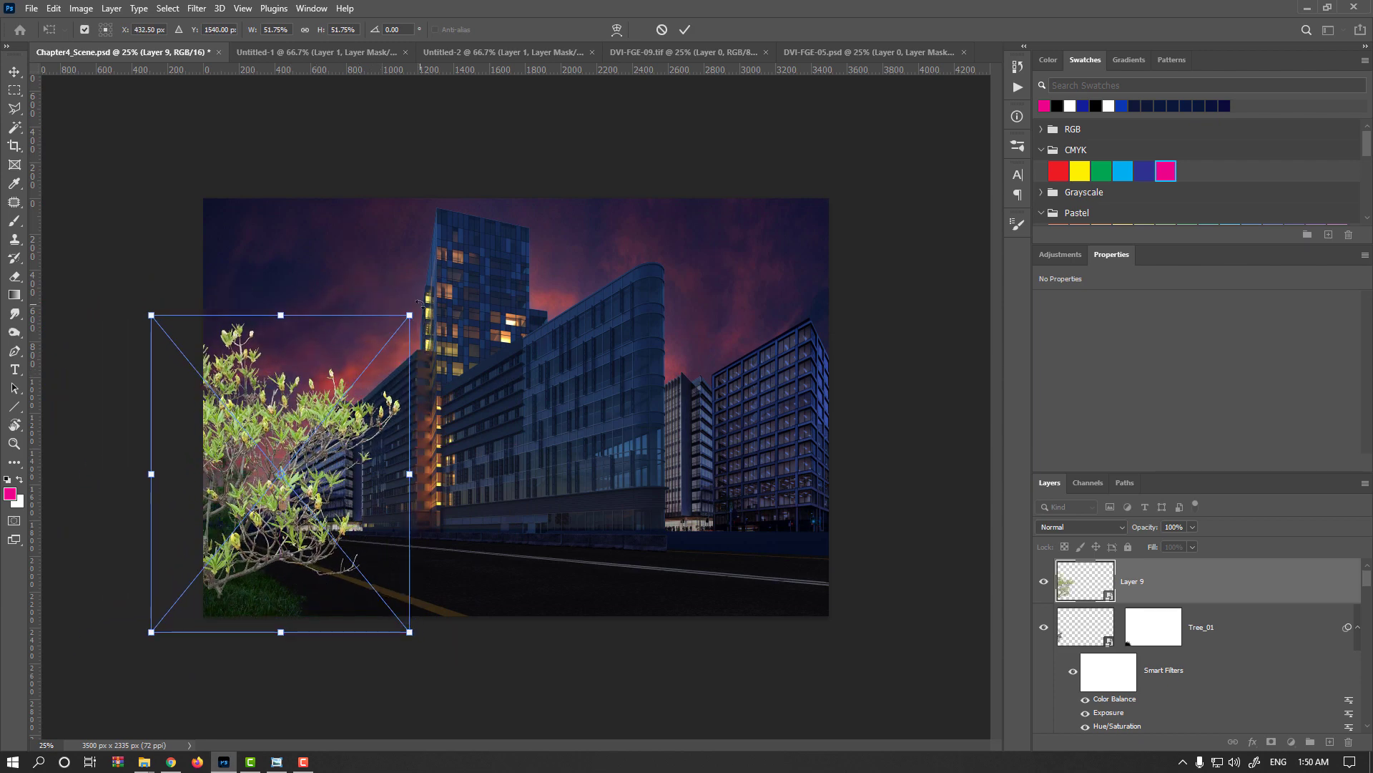
drag(406, 315, 372, 359)
drag(286, 445, 392, 344)
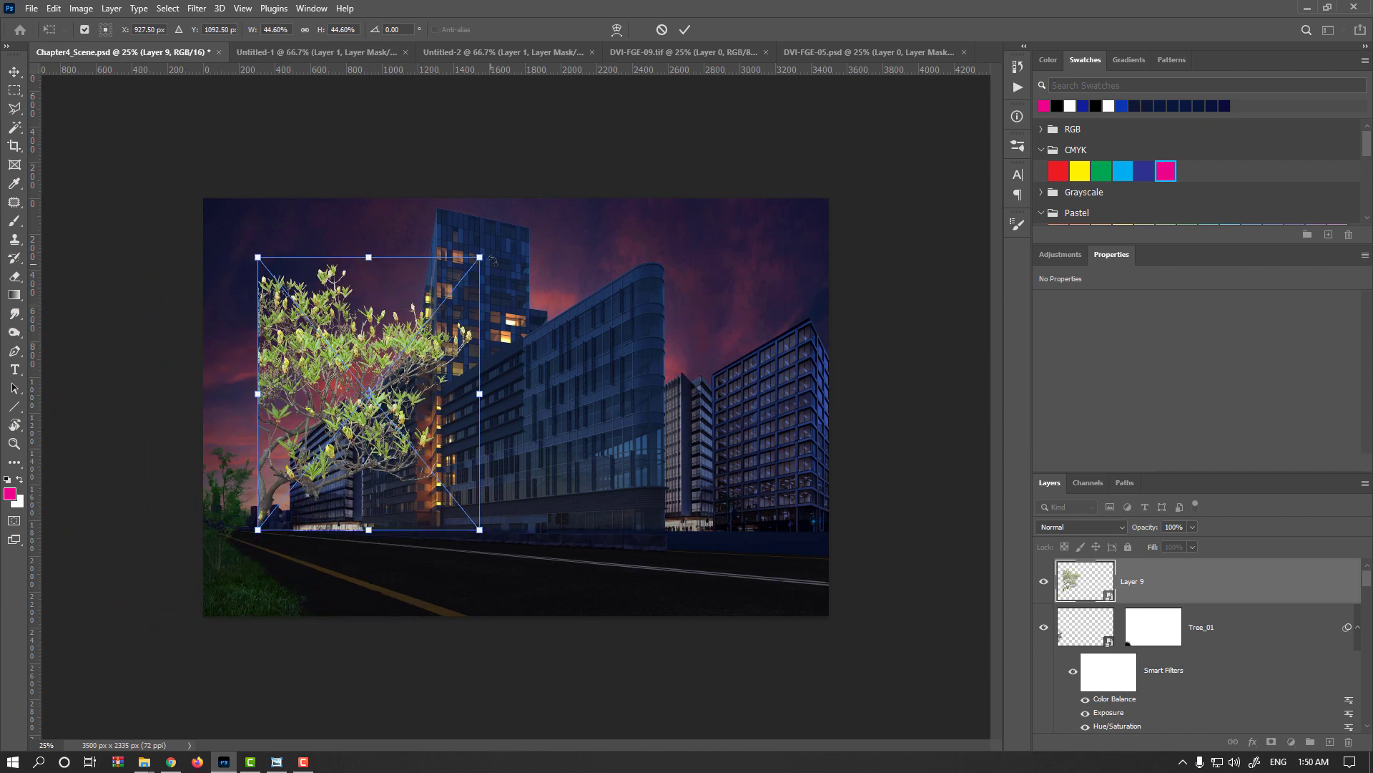
drag(479, 256, 390, 366)
drag(309, 464, 227, 498)
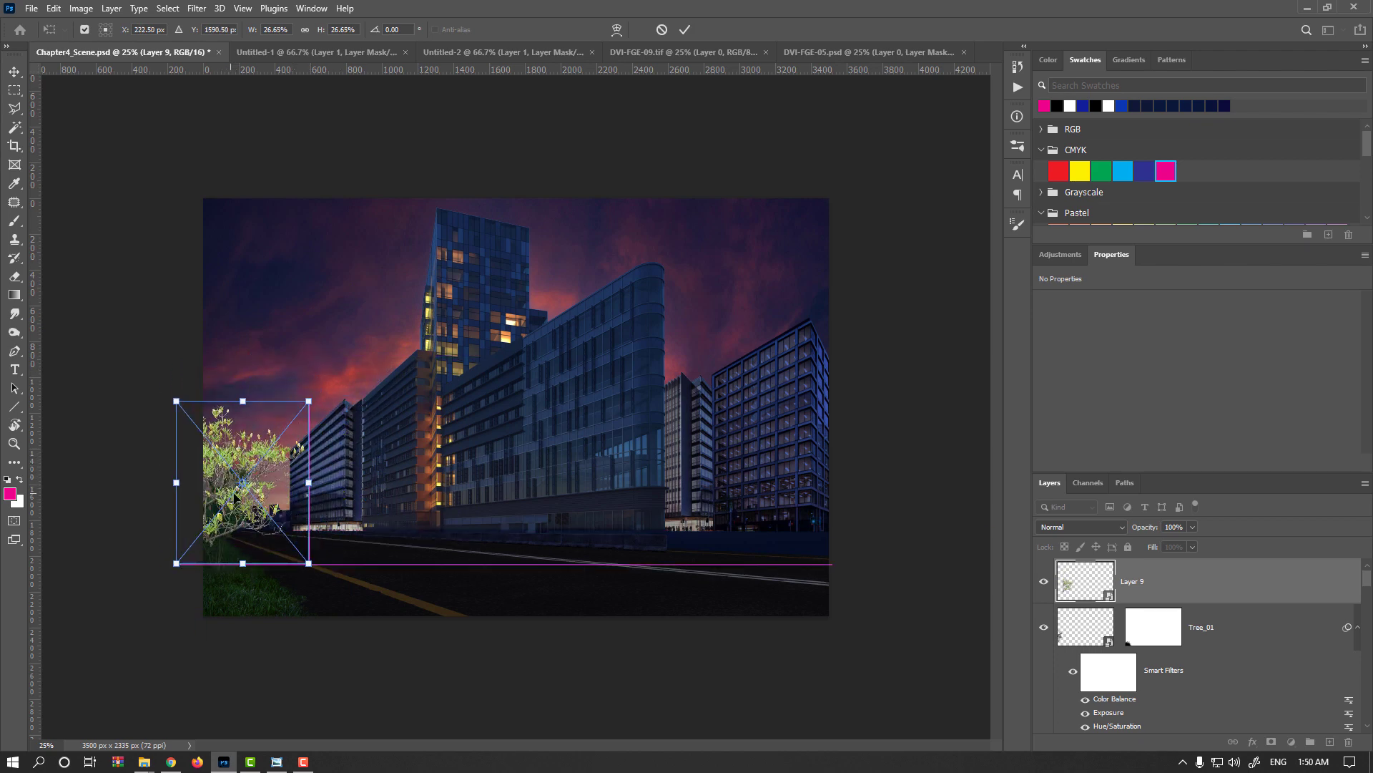
key(Return)
Move the branches down into the grass at the scene's lower-left corner, at about X -260 px, Y 1879 px.
key(ctrl+plus)
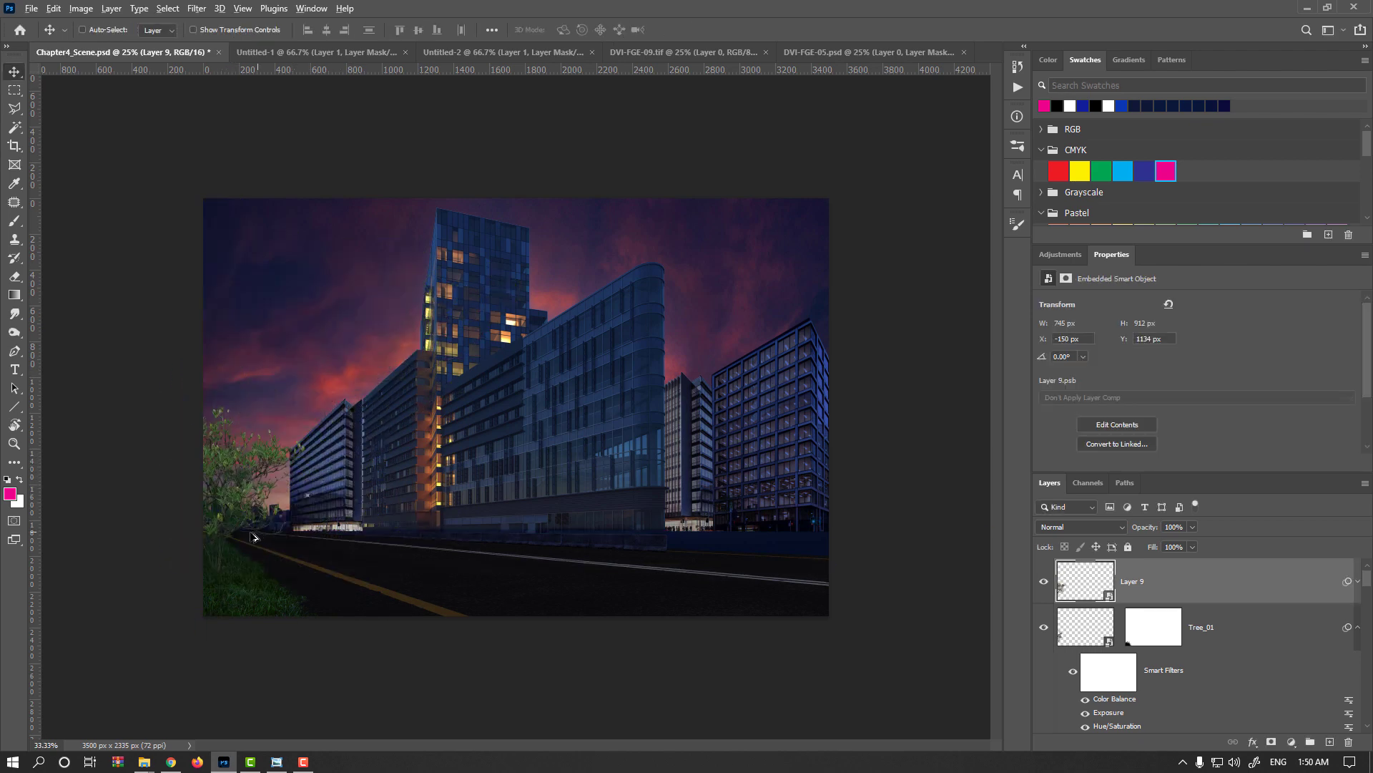
drag(137, 523, 149, 714)
key(space)
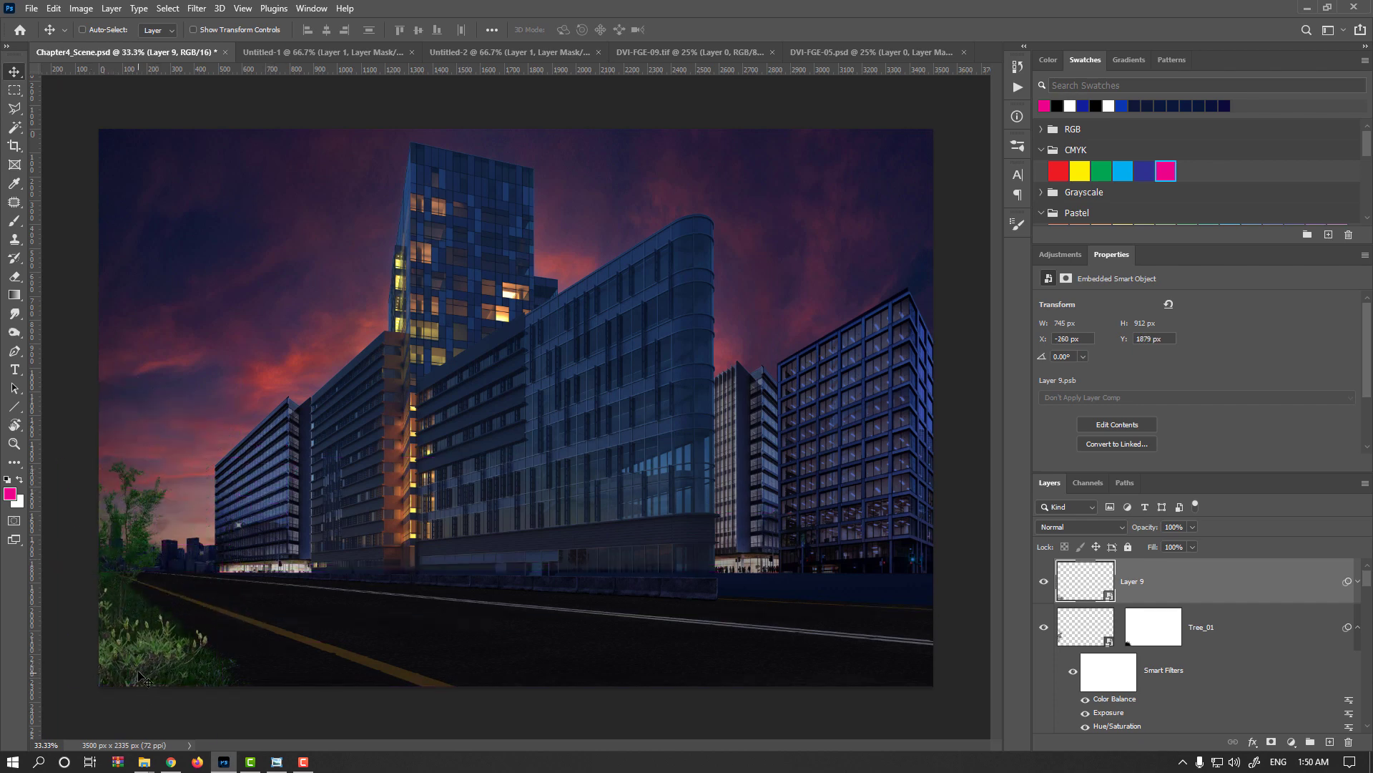
Apply Curves to the branches, mapping RGB 158 to 129 and green 144 to 141, and raising the blue midtones slightly.
scroll(170, 623, up, 1)
drag(175, 623, 412, 538)
key(ctrl+m)
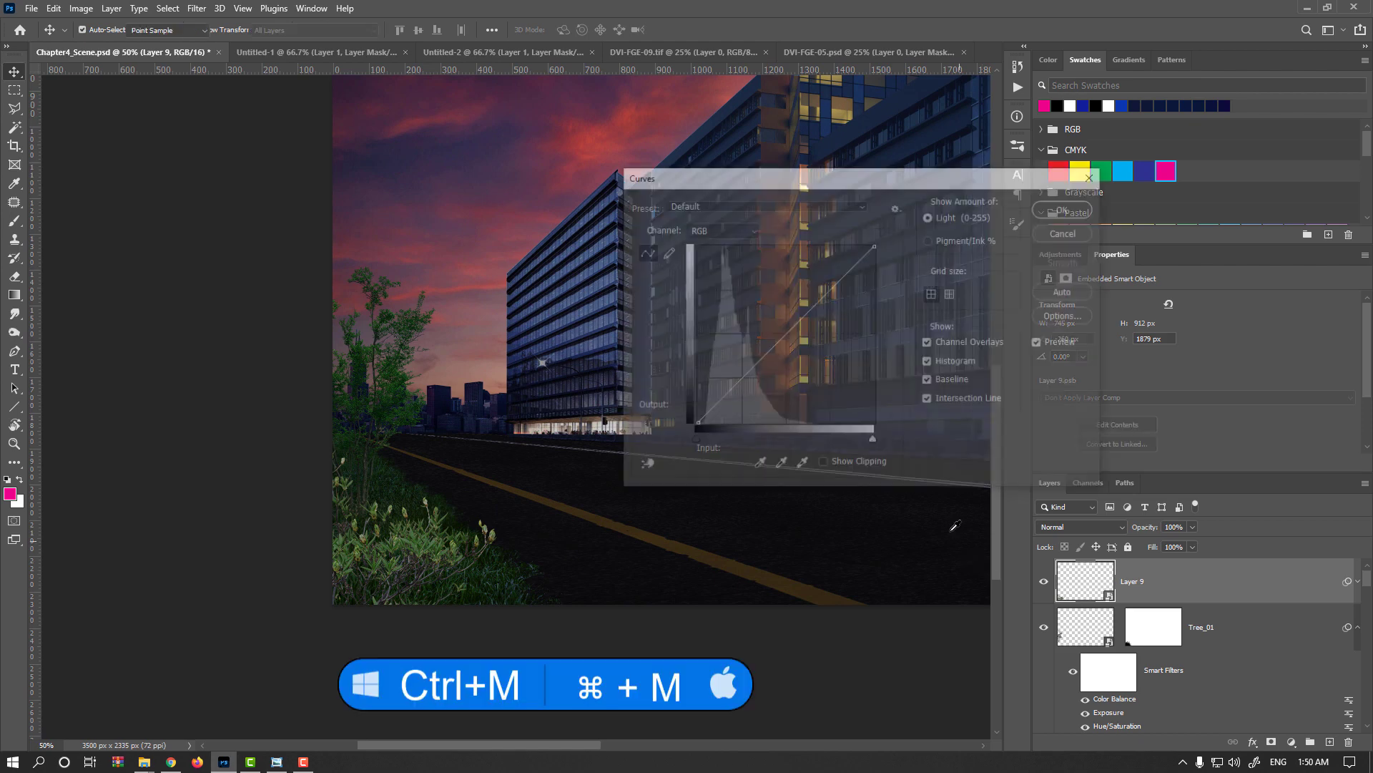
drag(804, 316, 807, 333)
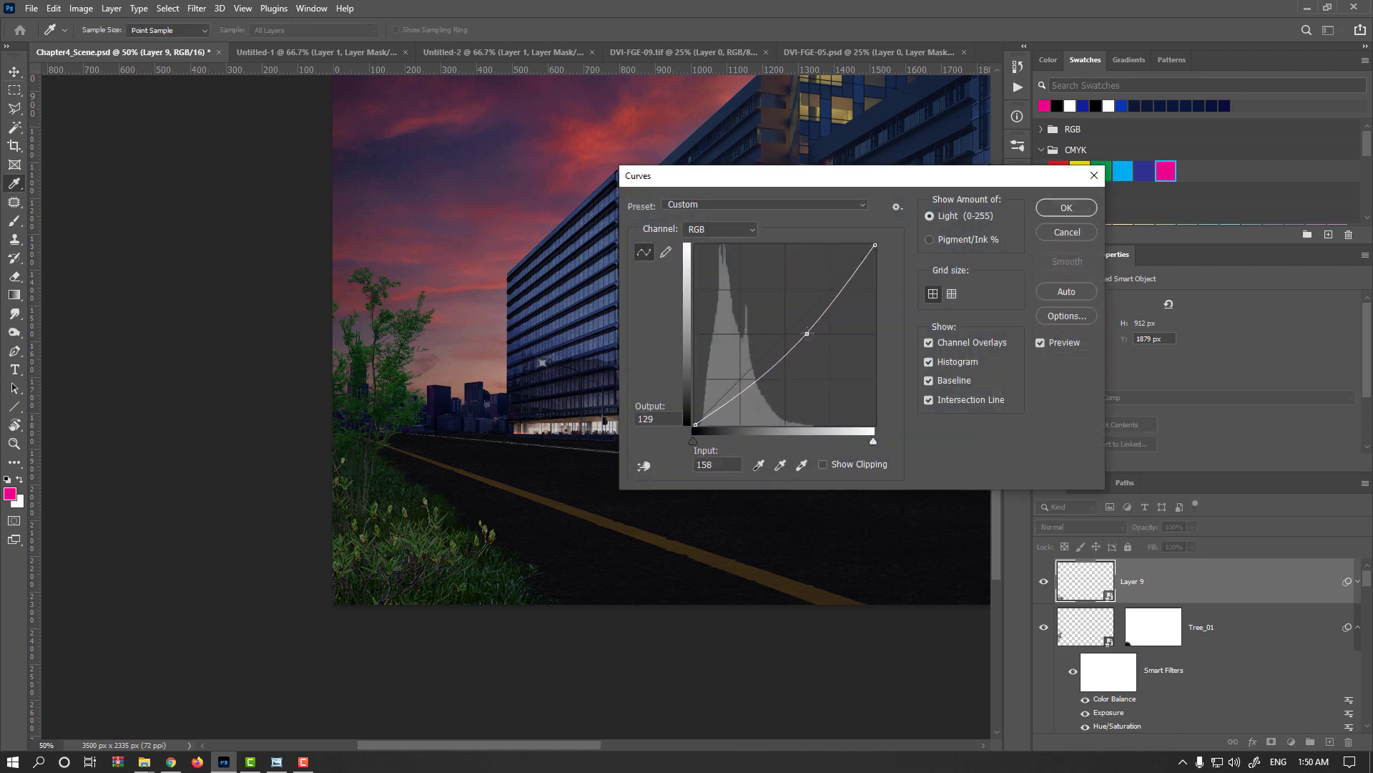
click(749, 230)
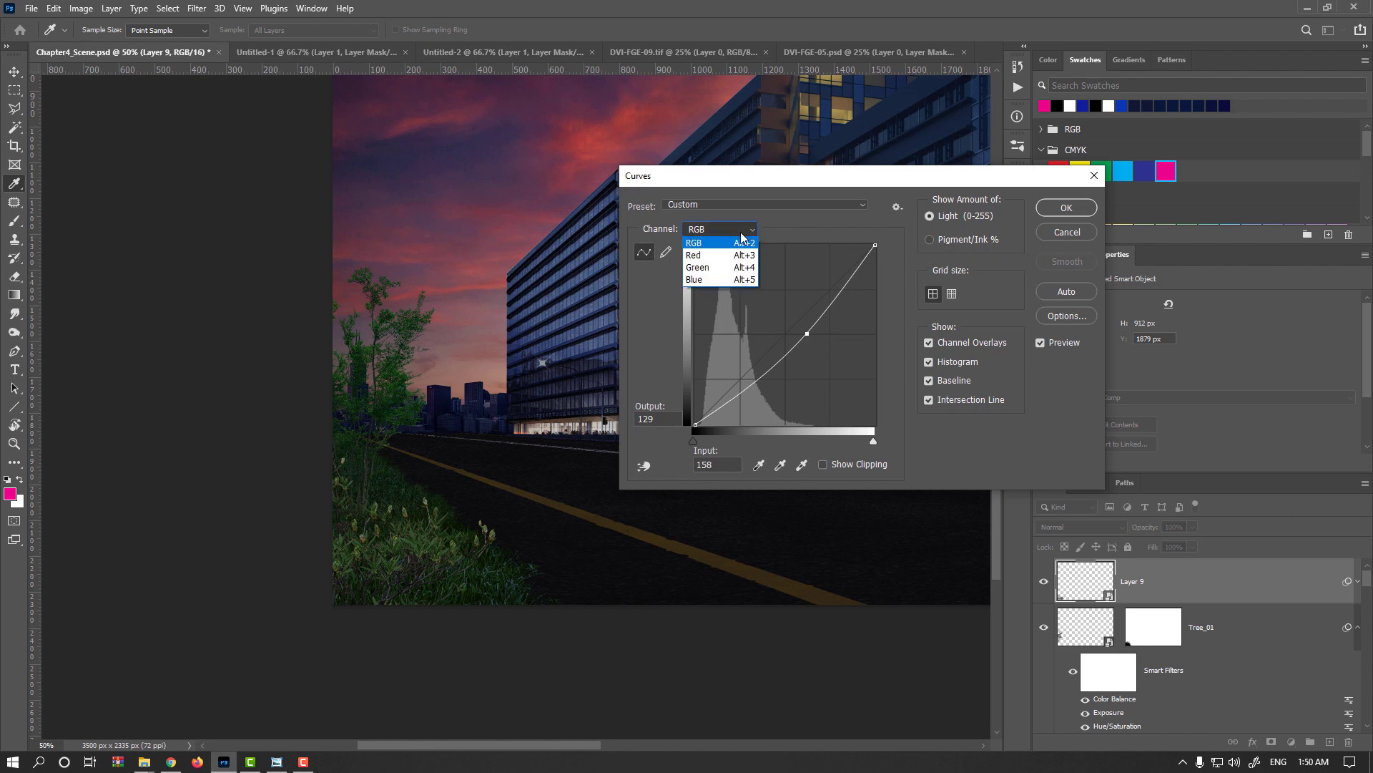
click(704, 262)
drag(795, 324, 797, 325)
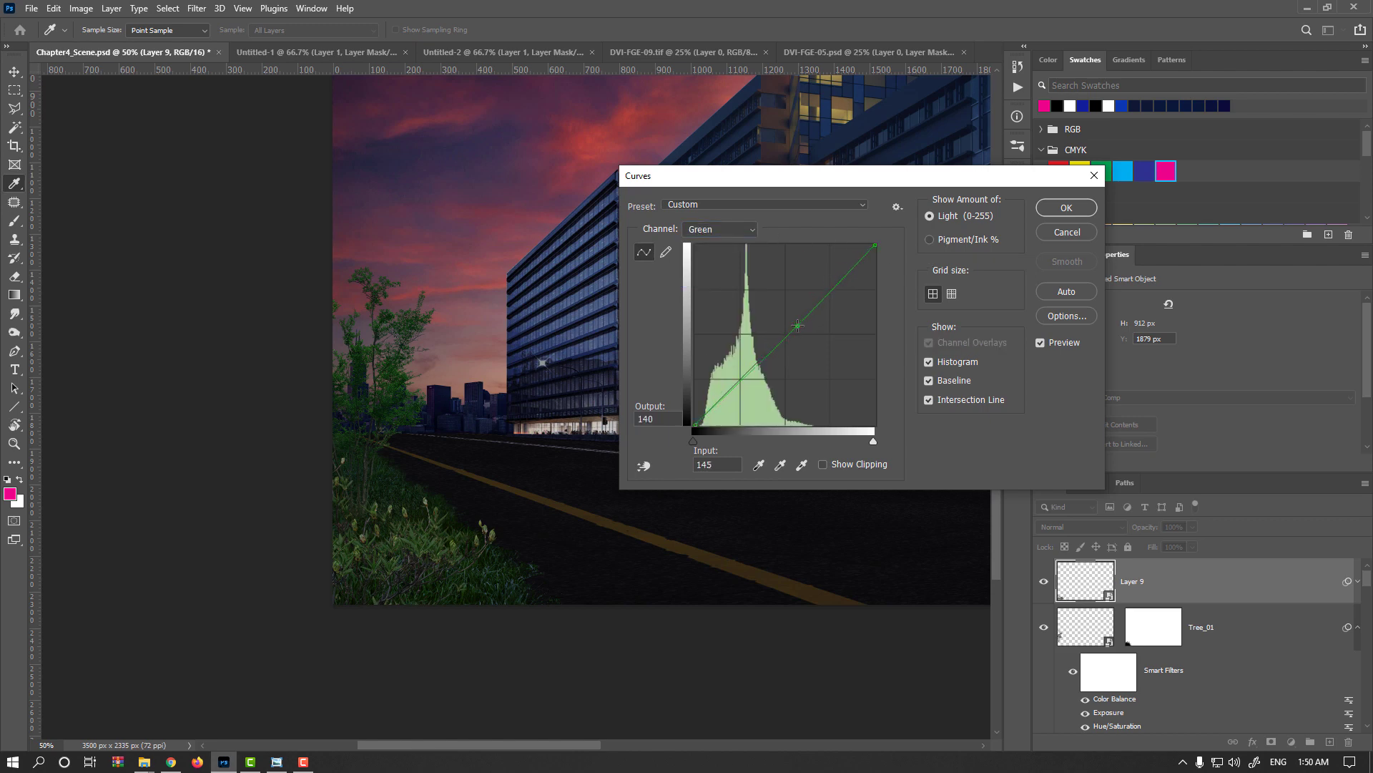
click(736, 229)
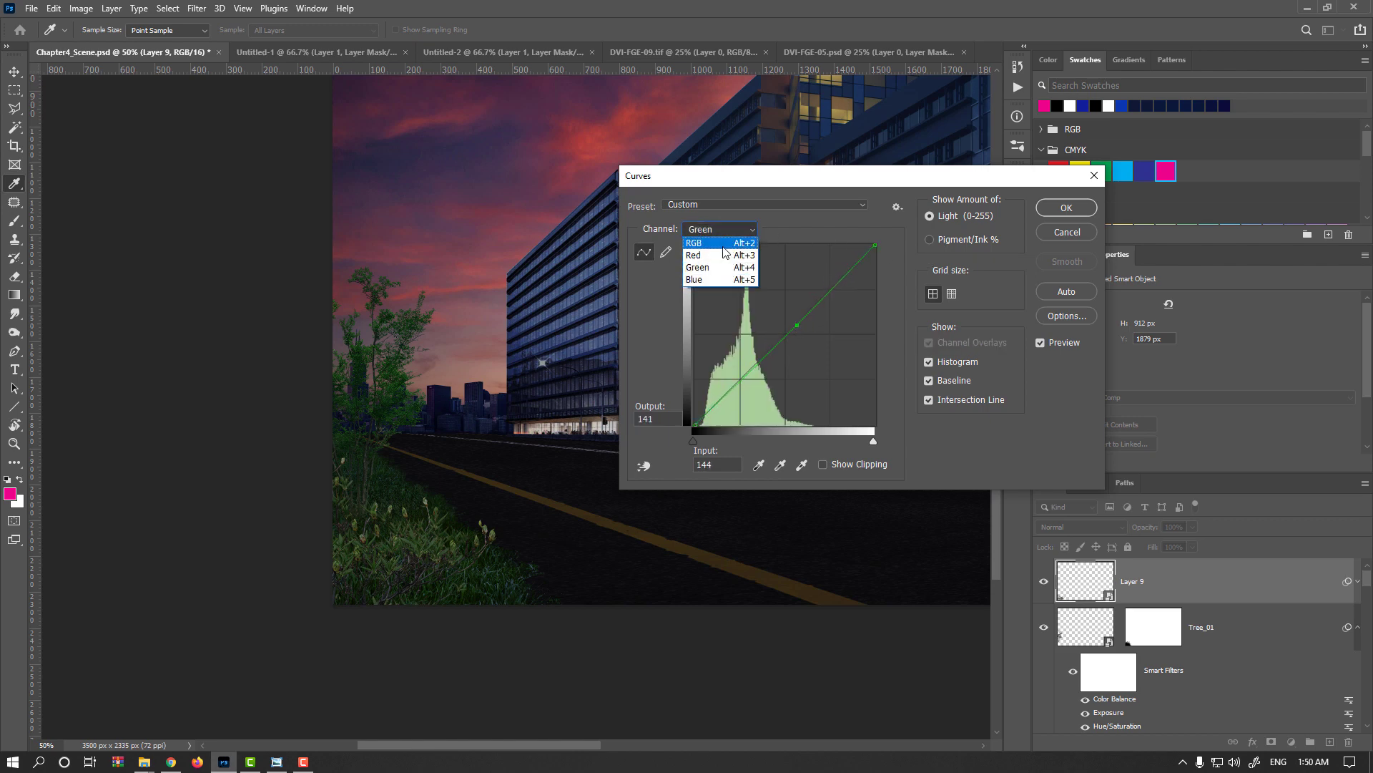
click(708, 275)
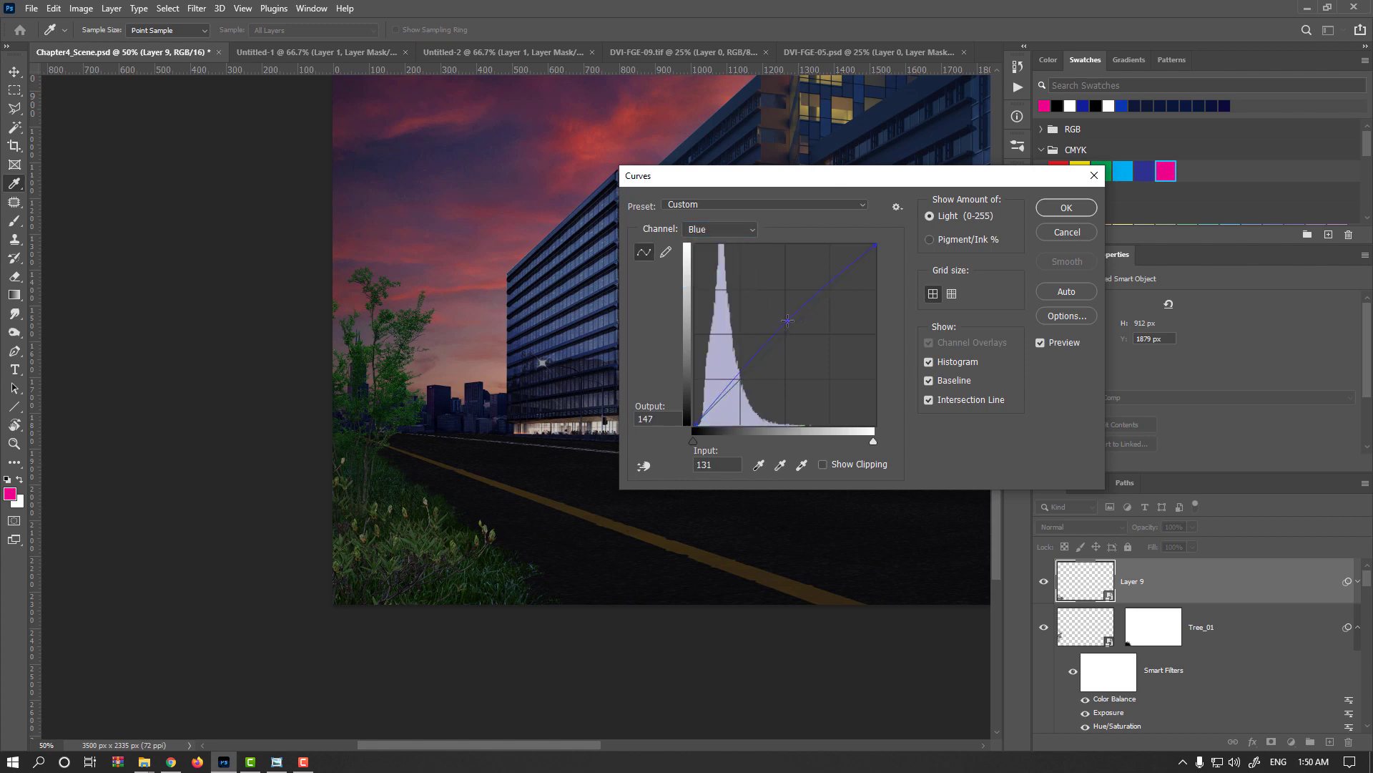
drag(787, 320, 790, 319)
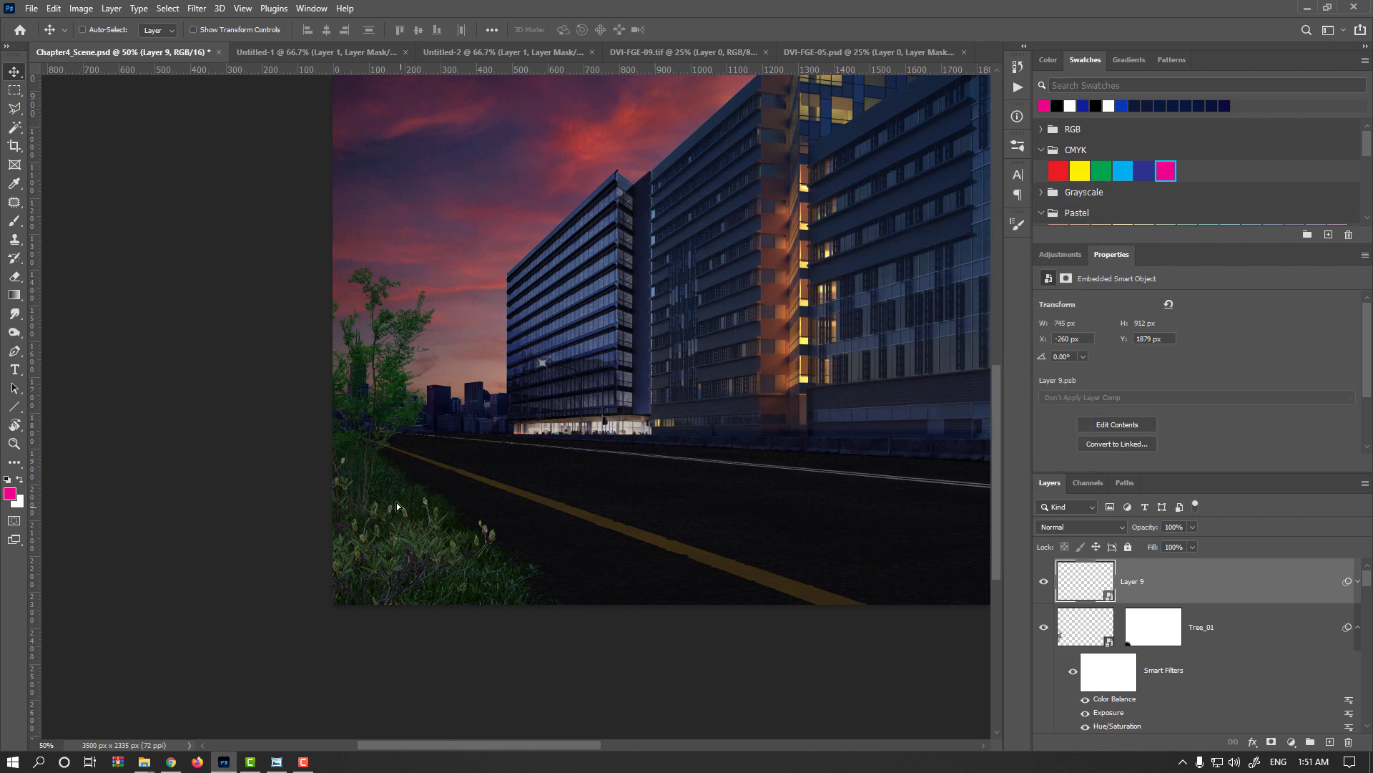
Nudge the branches up and left to about X -291 px, Y 1842 px and save the scene.
mouse_move(397, 502)
mouse_down()
mouse_move(392, 488)
mouse_move(402, 516)
mouse_up()
key(ctrl+minus)
key(ctrl+s)
Duplicate the branches layer, shift the copy up and left, and place it beneath Tree_01 in the layer stack.
drag(1083, 594, 1324, 743)
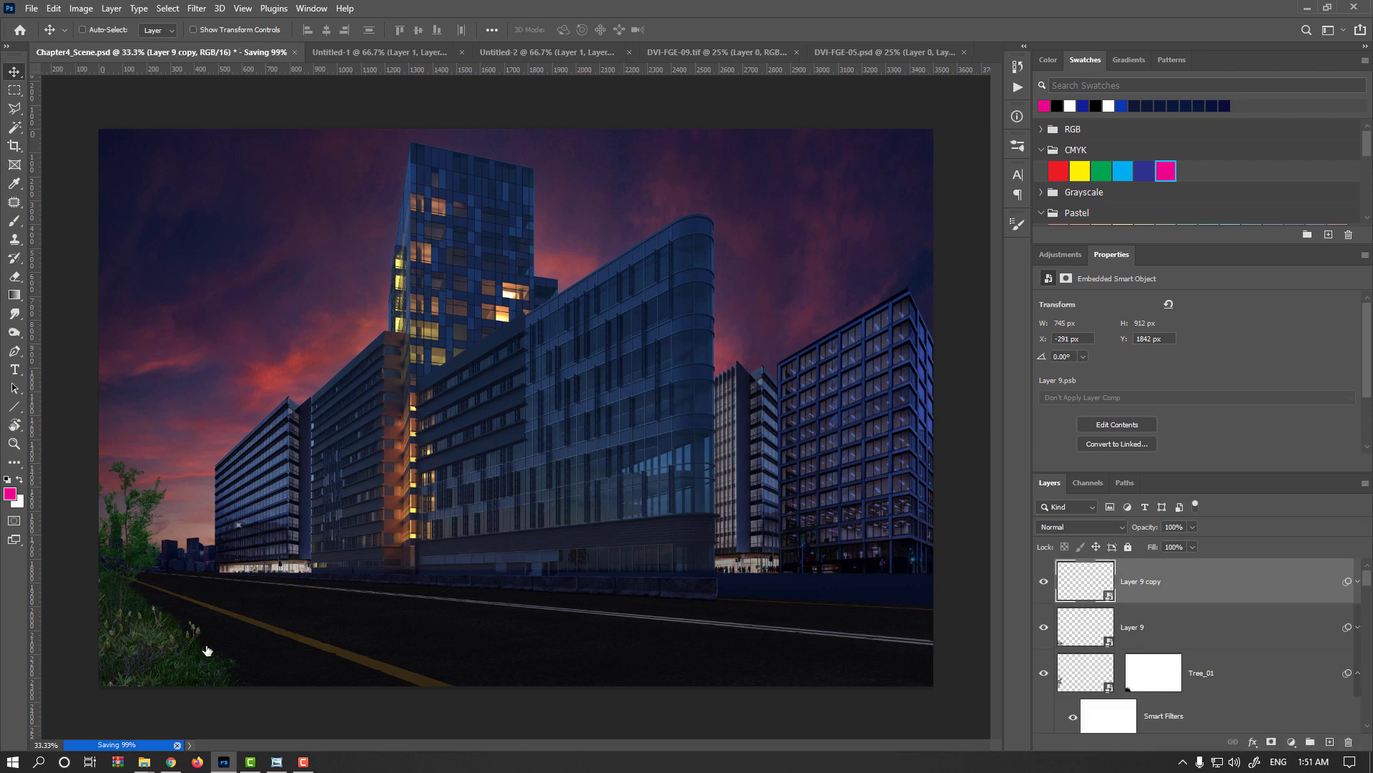
drag(146, 654, 66, 591)
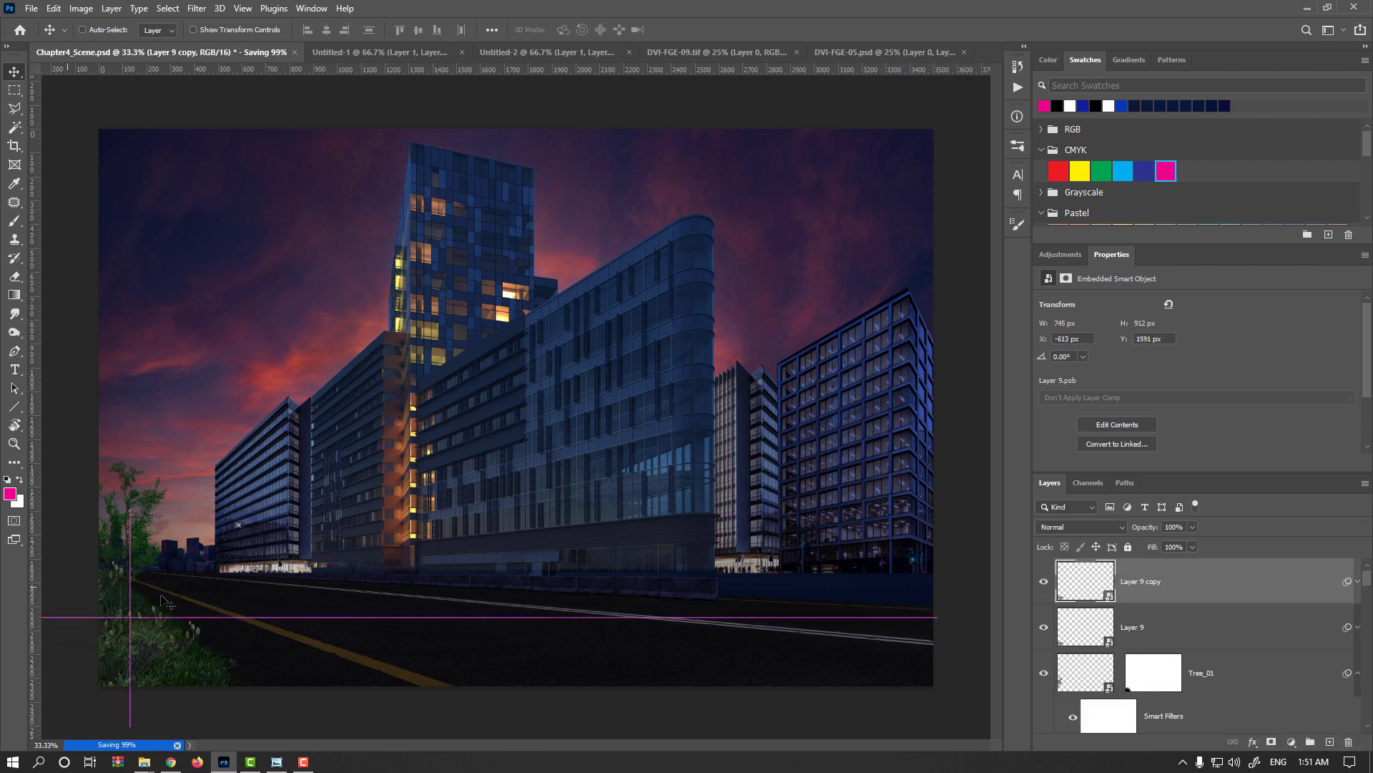
drag(1080, 577, 1135, 708)
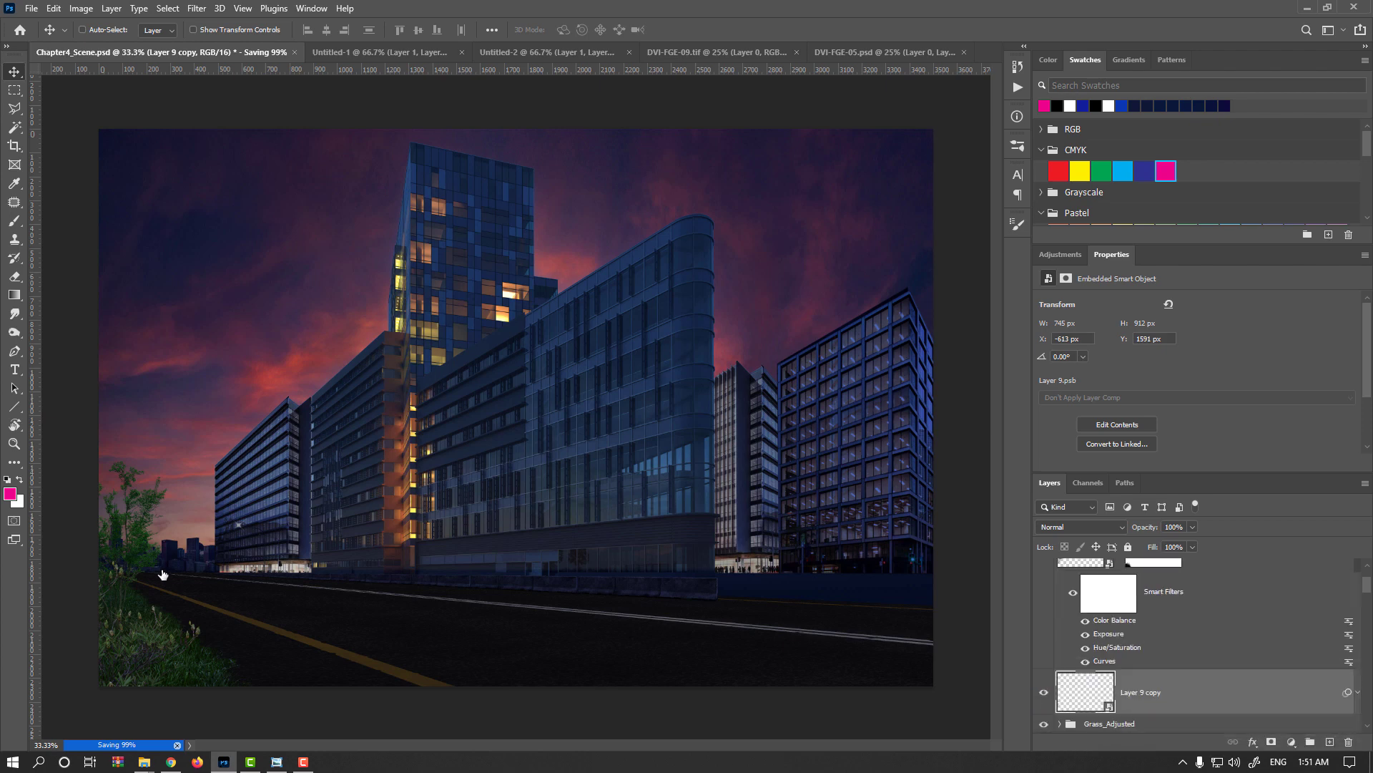
Scale the branches copy to about 8.24% and position it around the base of the tree.
drag(100, 613, 392, 515)
key(Return)
scroll(143, 571, up, 1)
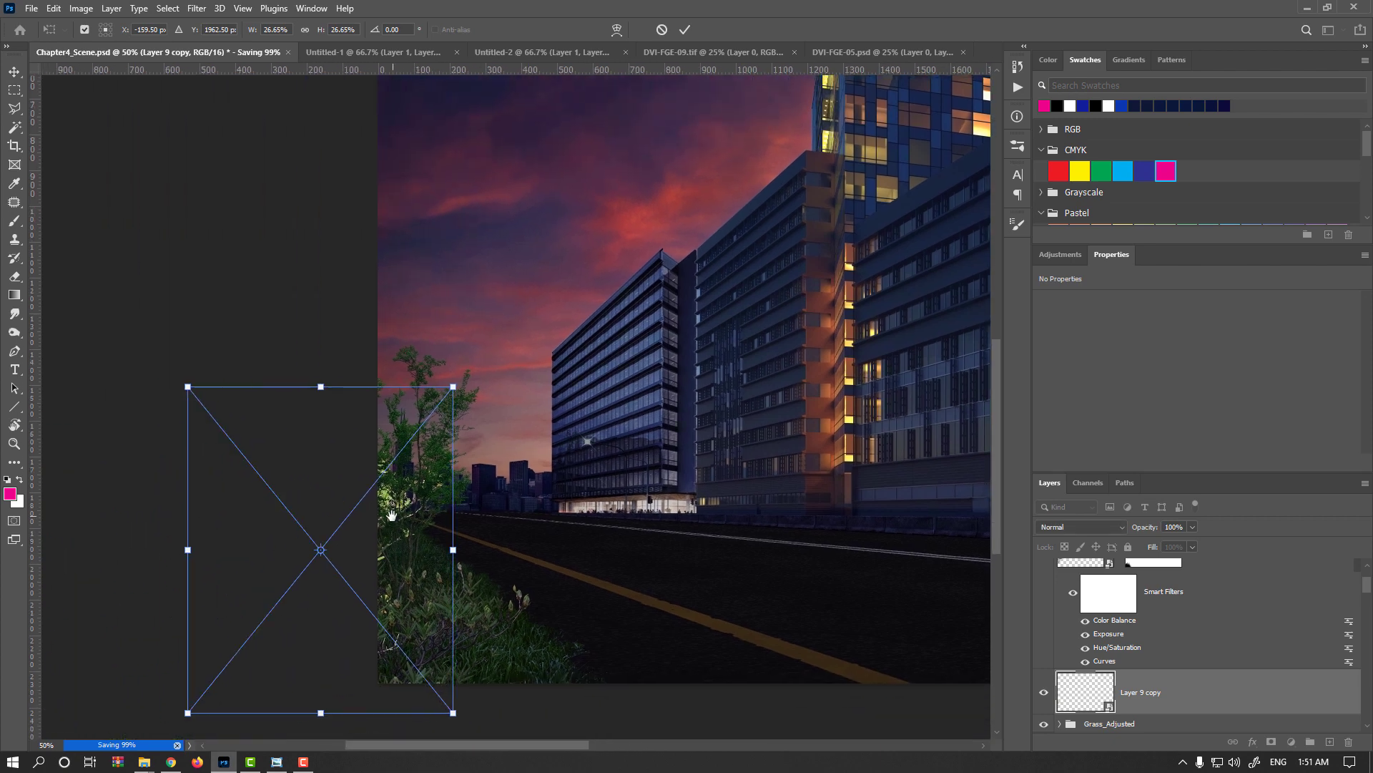
drag(451, 399, 377, 515)
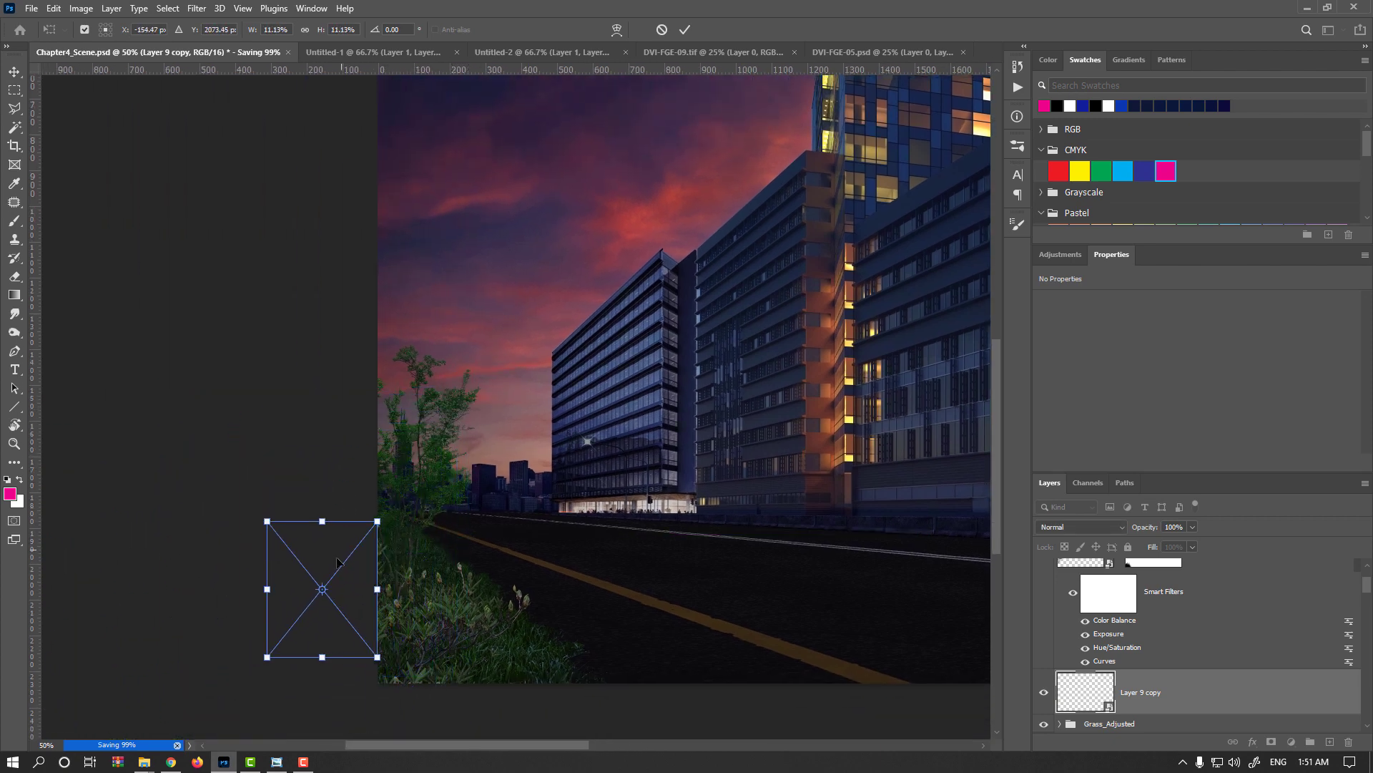
drag(341, 558, 404, 453)
key(Return)
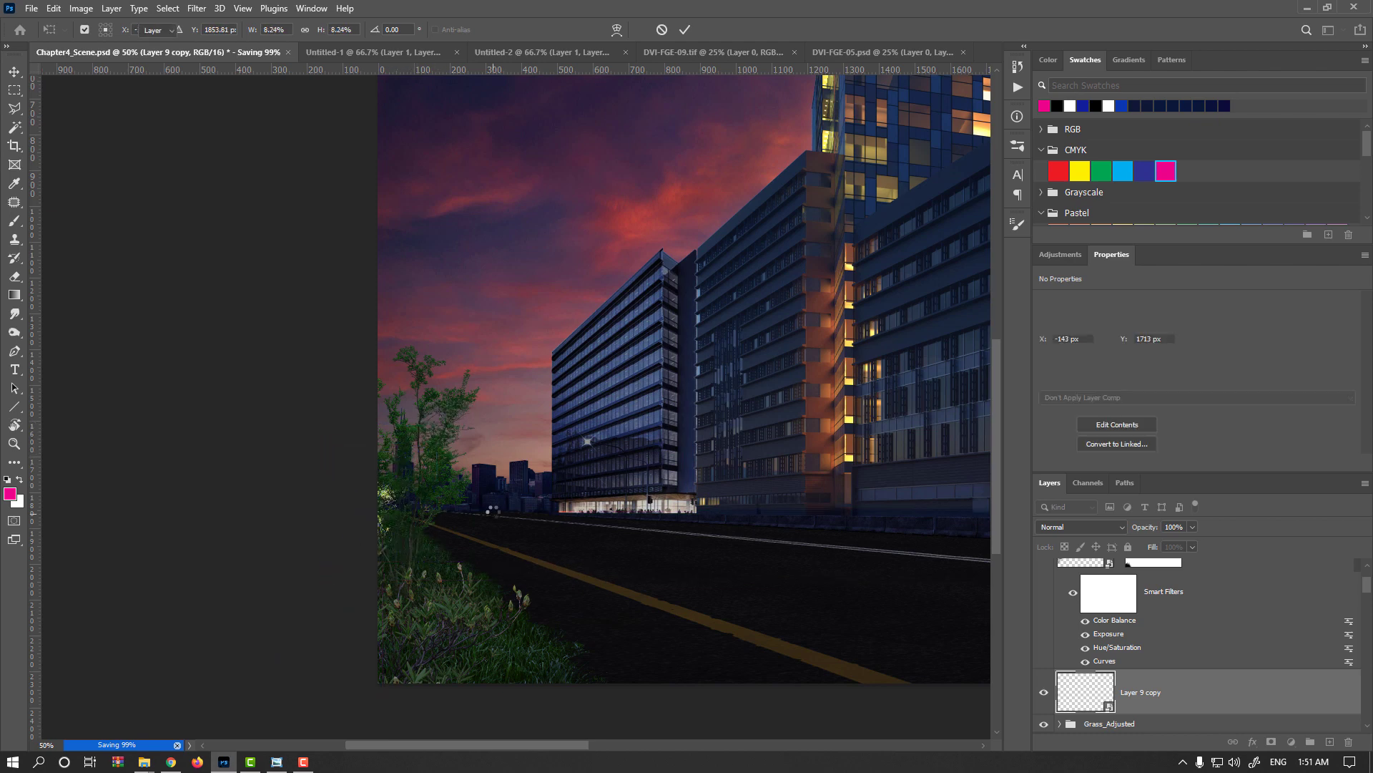
Move the tree to about X -115 px, Y 1345 px and nudge the small branches copy to about X -91 px, Y 1716 px.
key(ctrl)
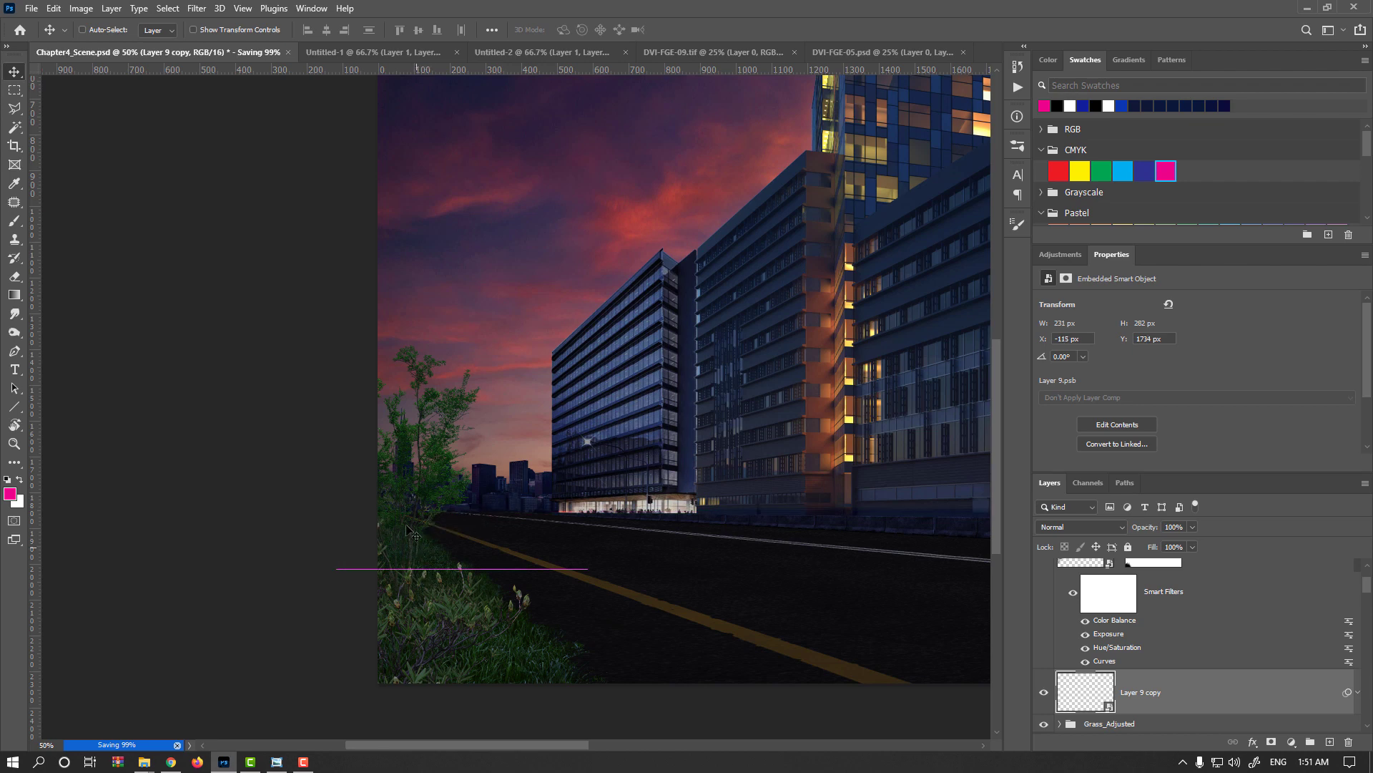
ctrl+click(432, 481)
drag(424, 479, 448, 456)
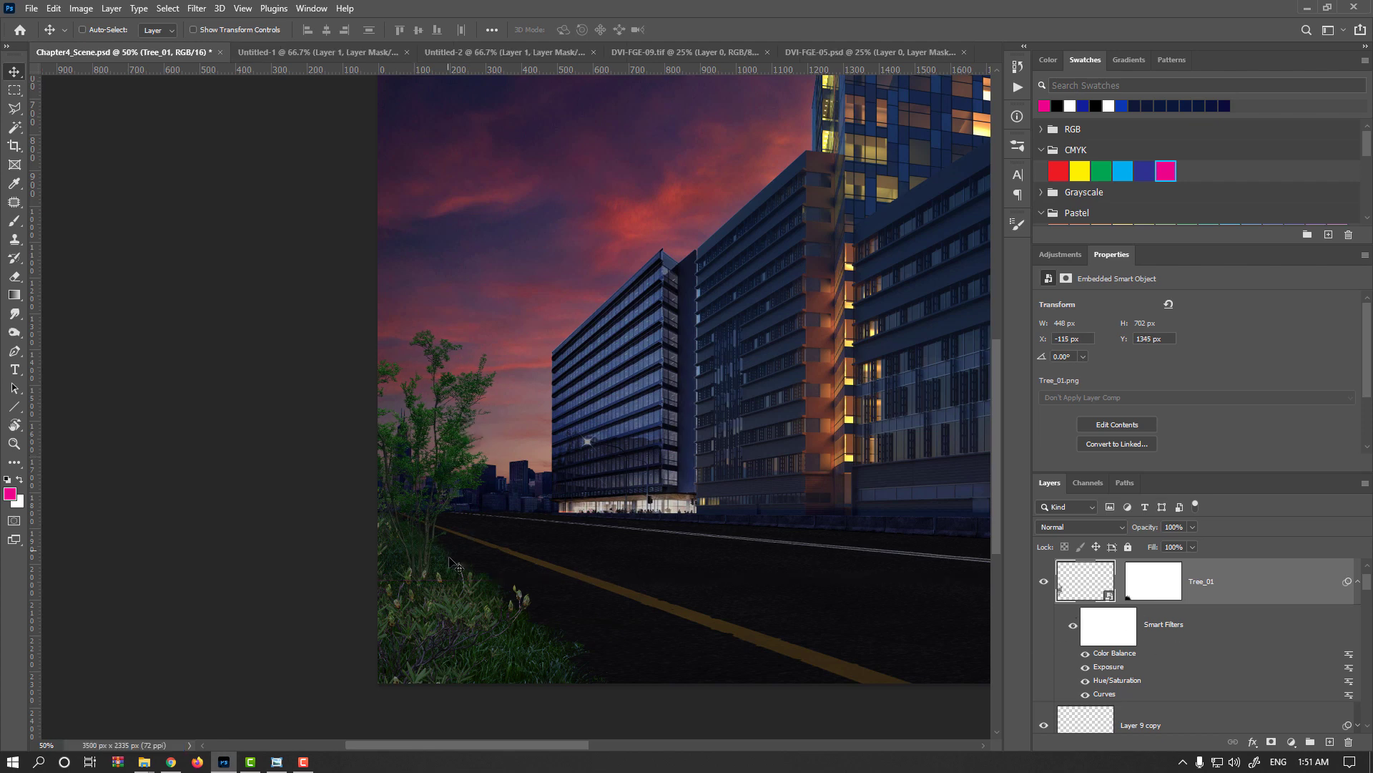
scroll(1087, 664, down, 1)
click(1083, 680)
mouse_move(430, 568)
mouse_down()
mouse_move(433, 555)
mouse_move(420, 560)
mouse_move(435, 559)
mouse_up()
key(ctrl+minus)
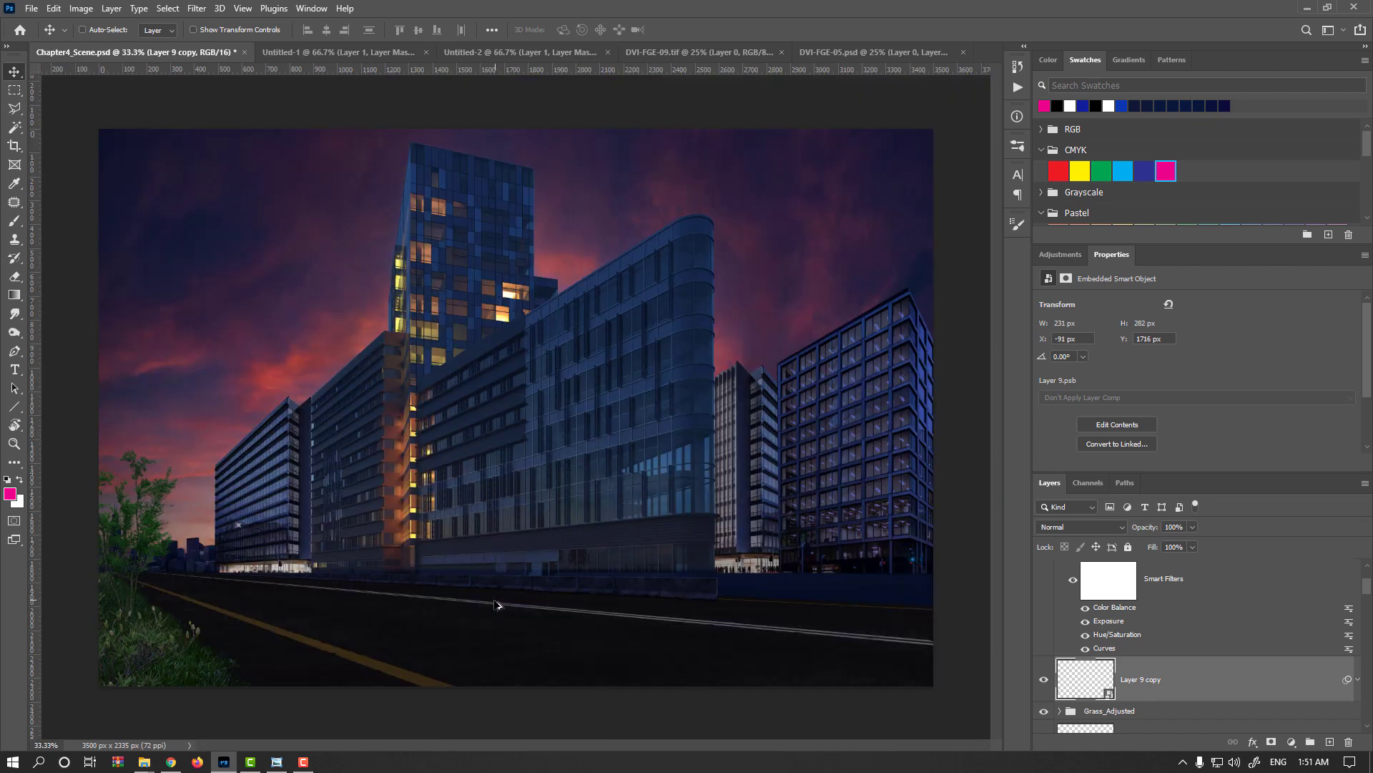
Apply an Exposure adjustment of -0.45 to the large foreground branches layer.
ctrl+click(160, 641)
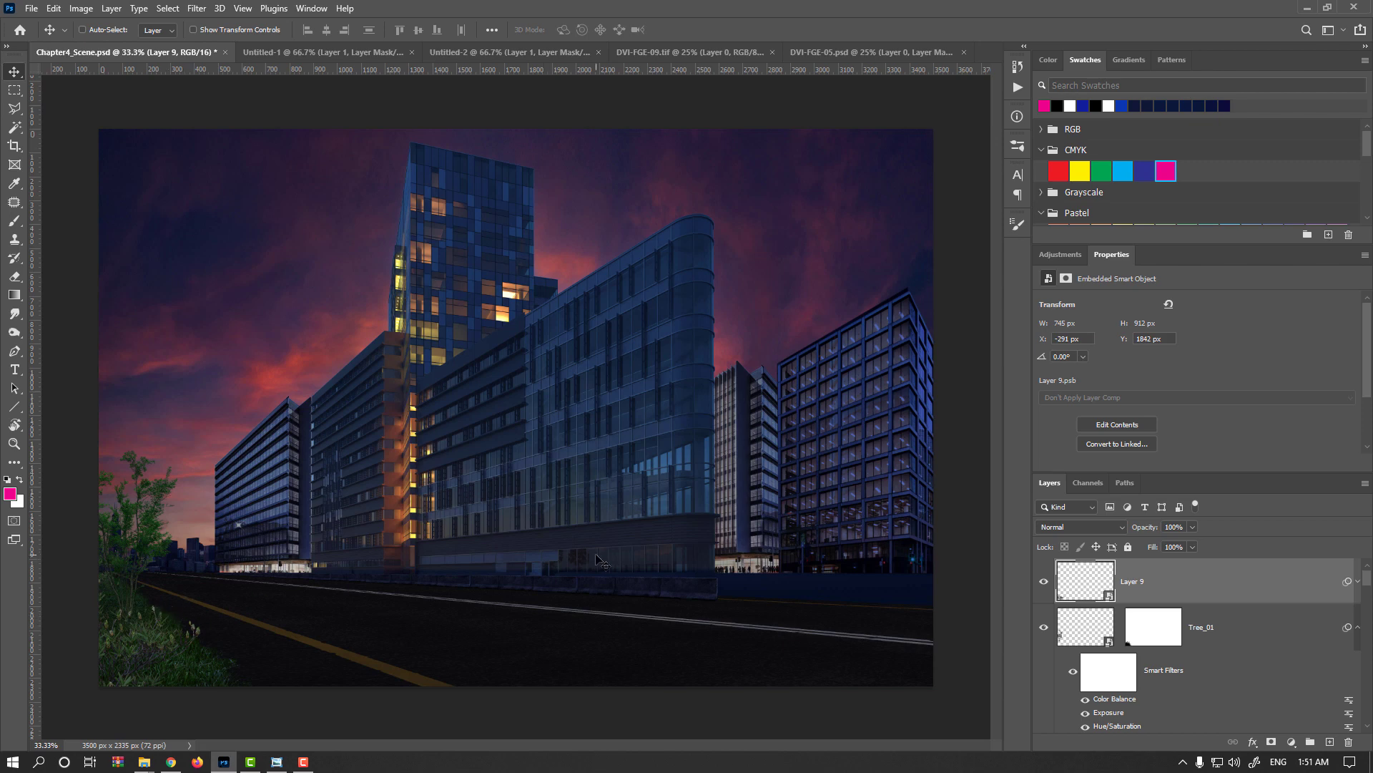
click(81, 8)
mouse_move(108, 43)
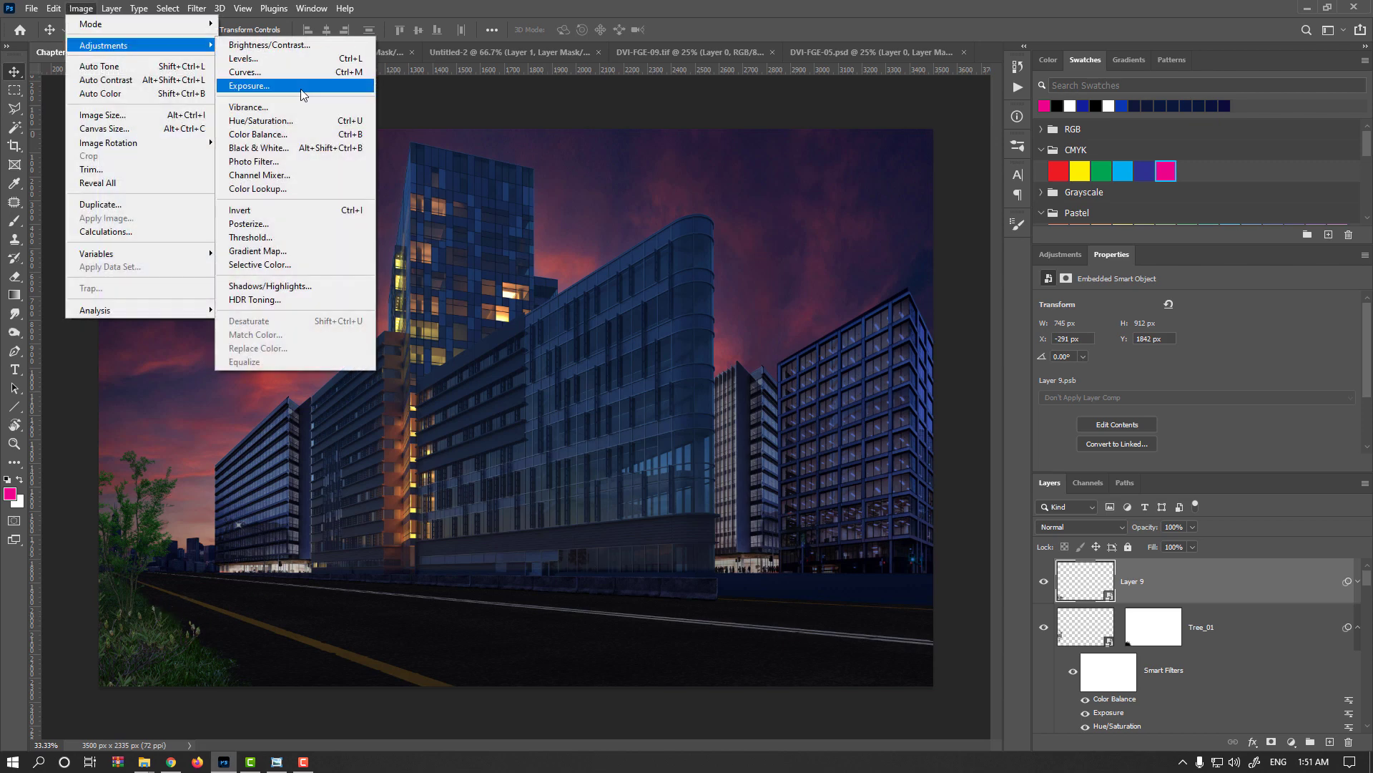
click(286, 85)
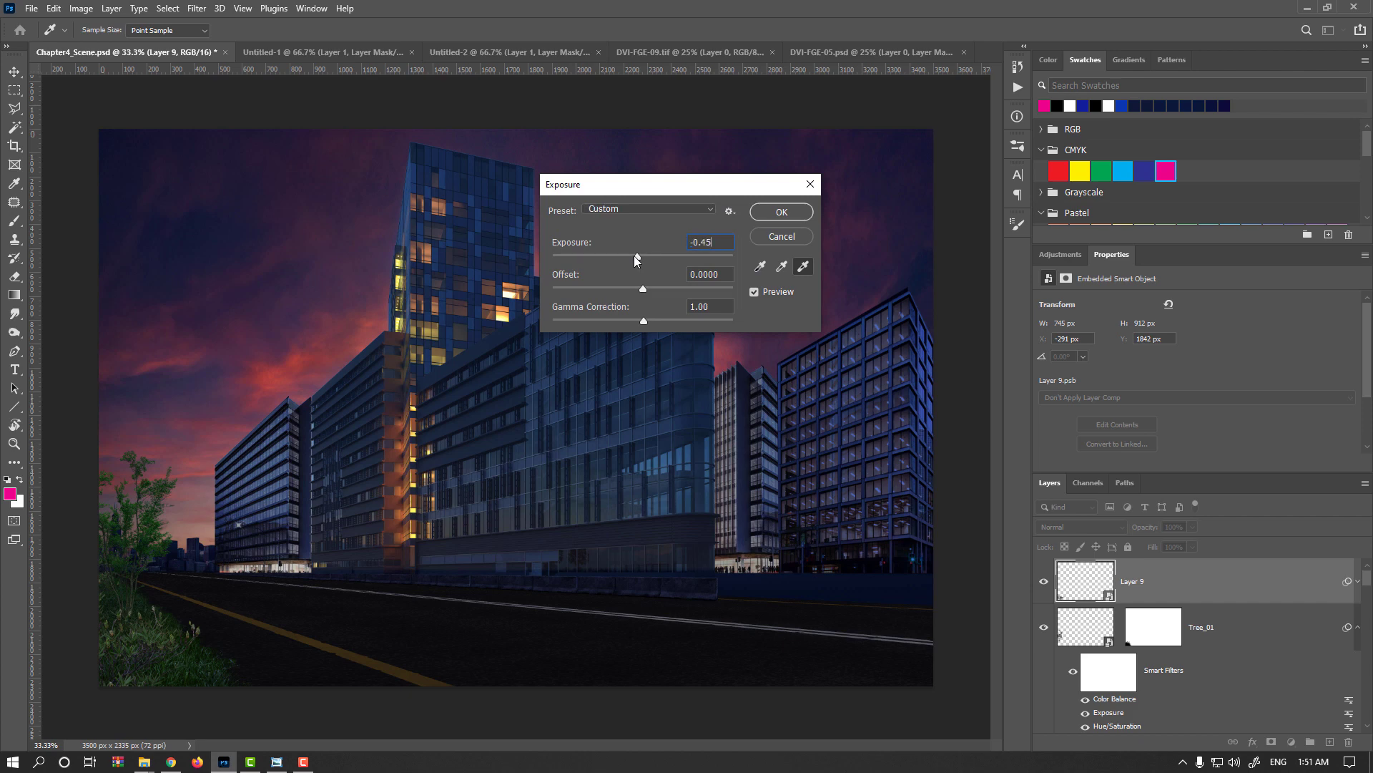
click(781, 212)
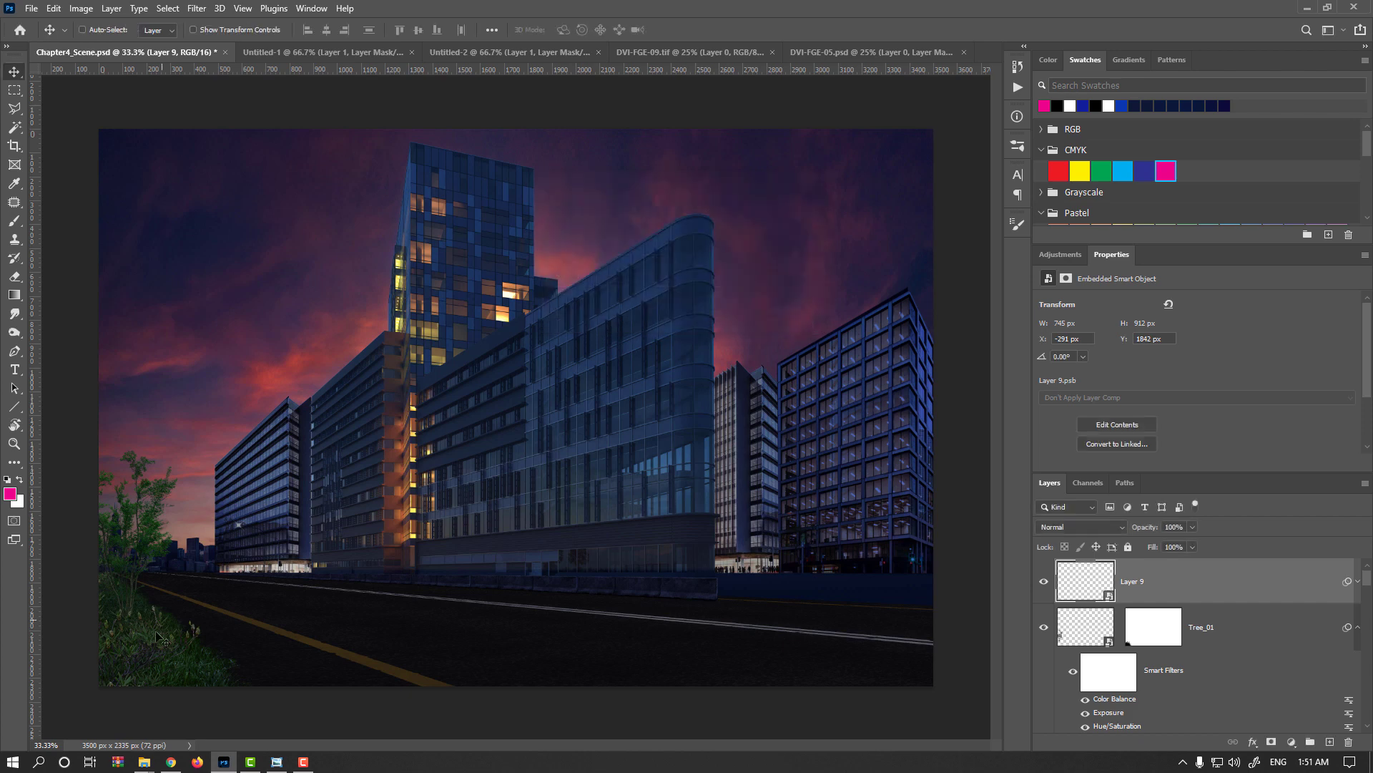
Move the tree toward the scene's left edge, to about X -266 px, Y 1365 px.
mouse_move(167, 631)
mouse_down()
mouse_move(168, 650)
mouse_move(152, 651)
mouse_move(148, 633)
mouse_up()
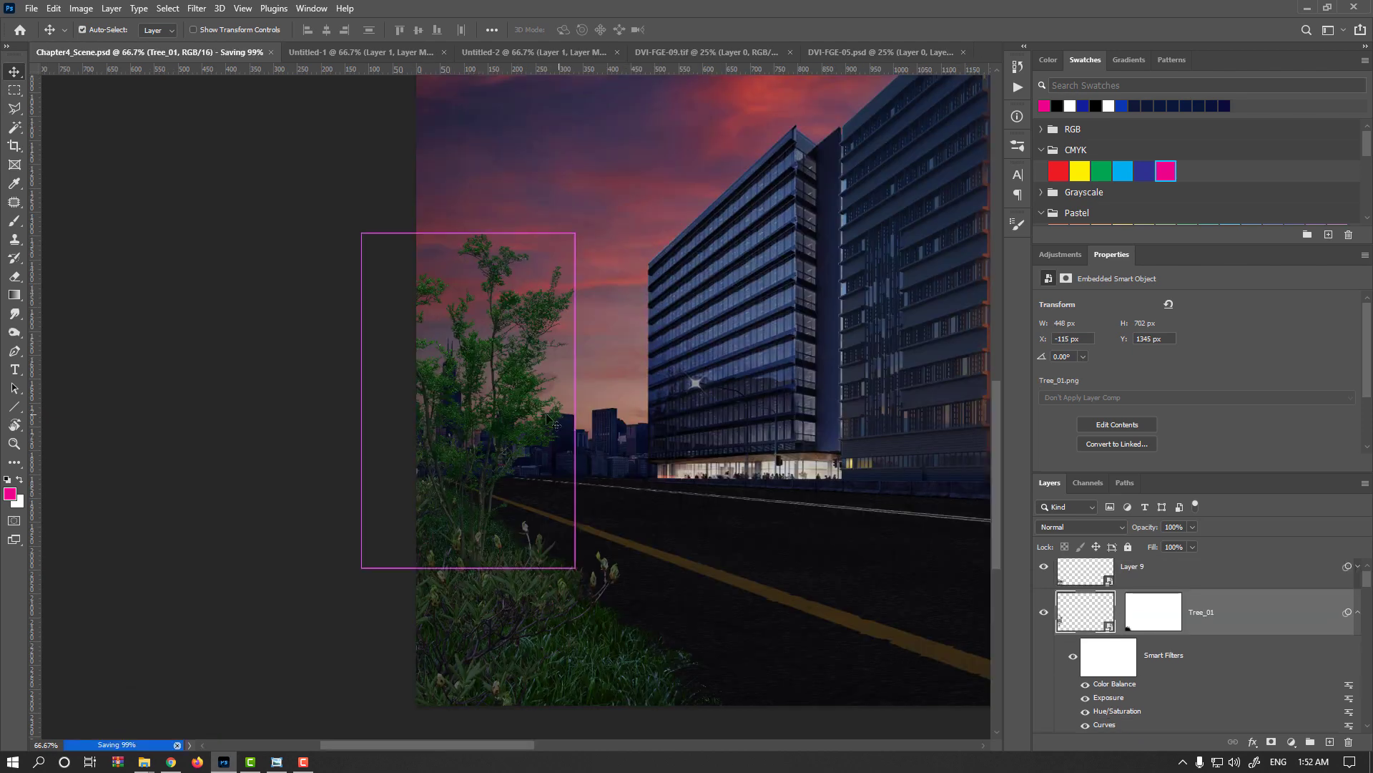
drag(506, 407, 441, 419)
key(ctrl+minus)
key(ctrl+minus)
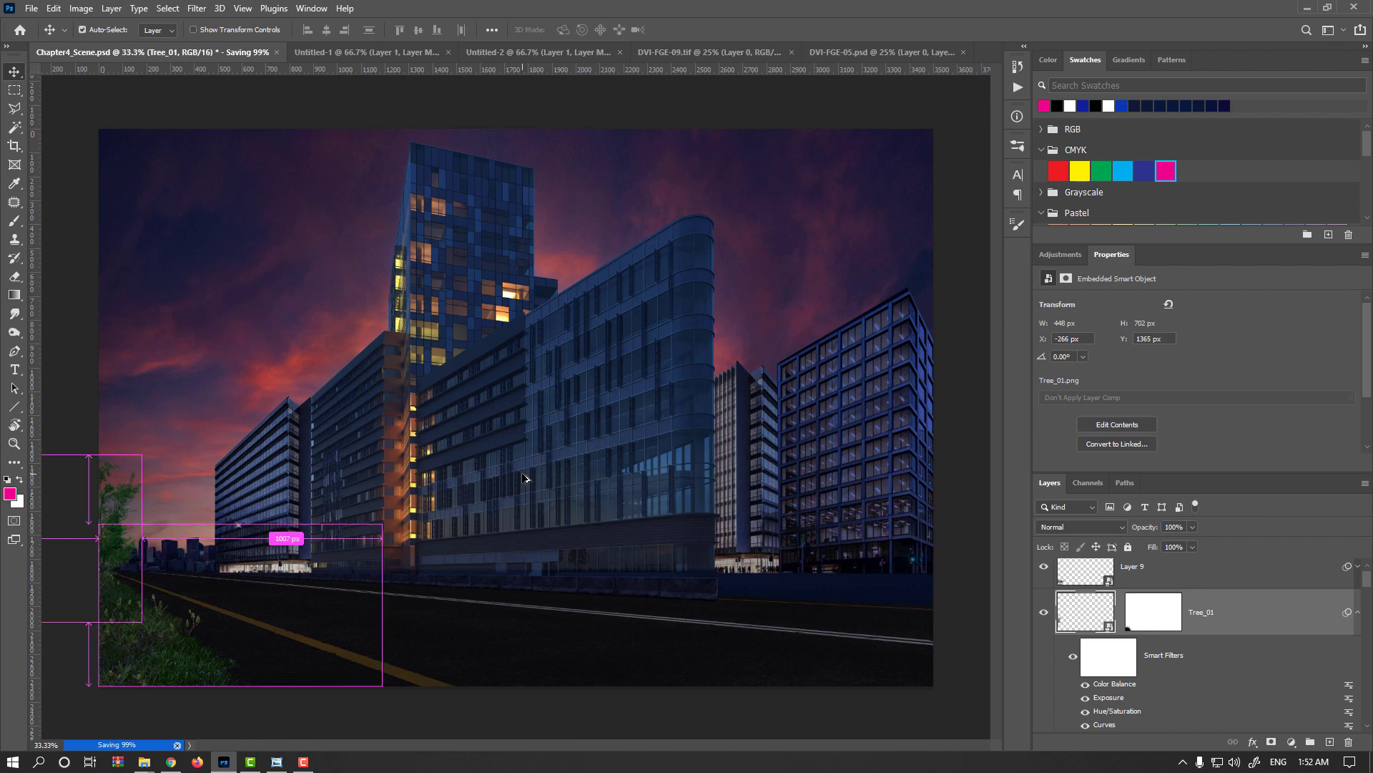